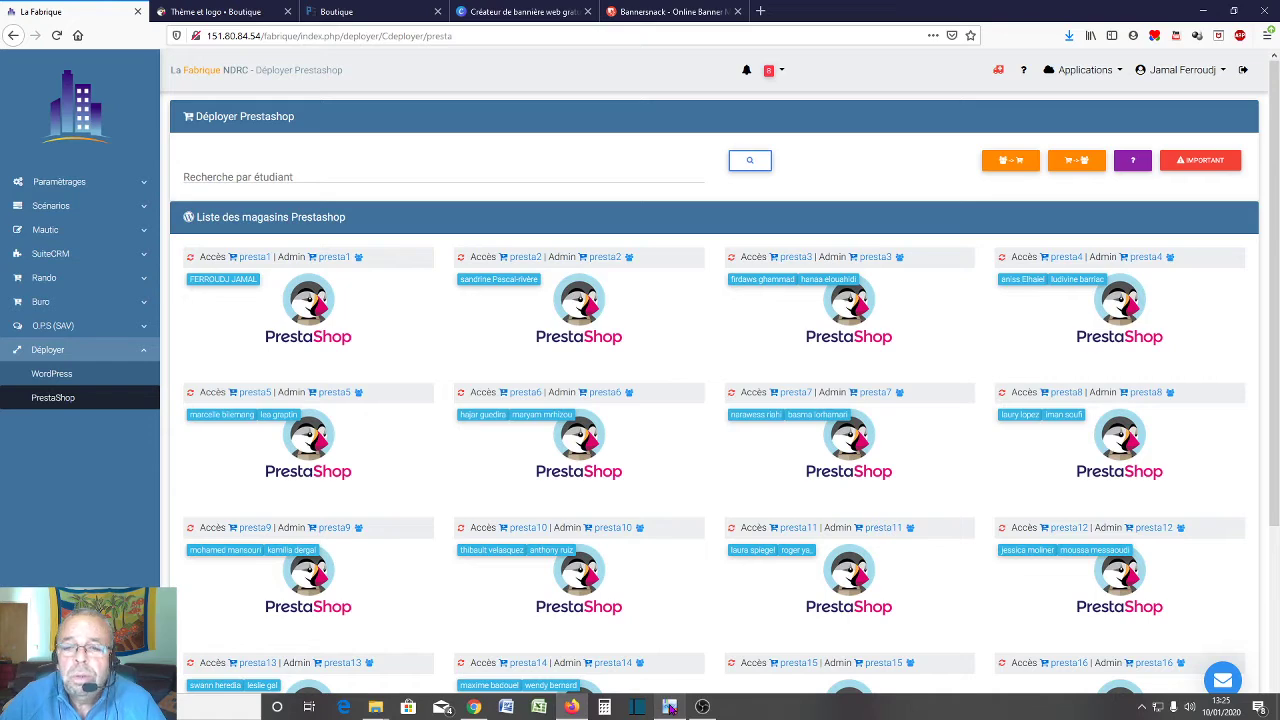
Switch to PDF-XChange Viewer and read through the Devoir-Barème exam paper and the Suite devoir1 task list
{"action": "left_click", "coordinate": [670, 707]}
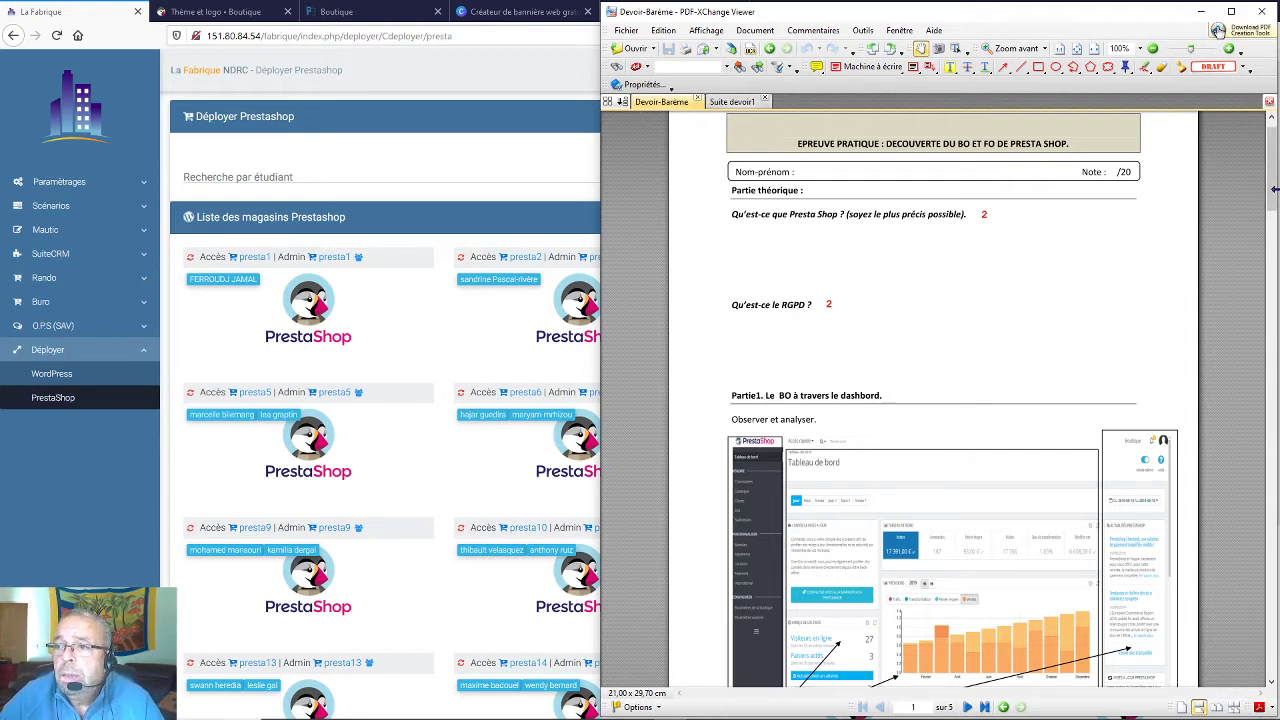
{"action": "left_click_drag", "start_coordinate": [1275, 191], "coordinate": [1278, 200]}
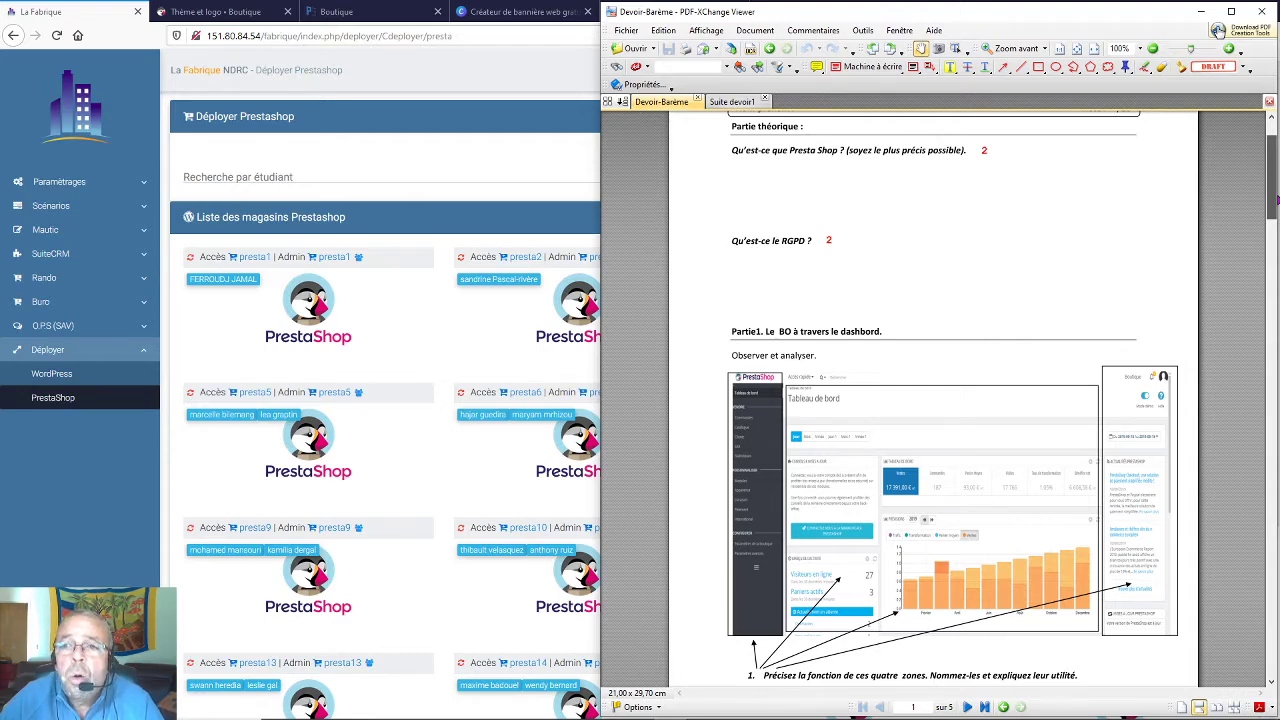
{"action": "left_click_drag", "start_coordinate": [1275, 199], "coordinate": [1275, 662]}
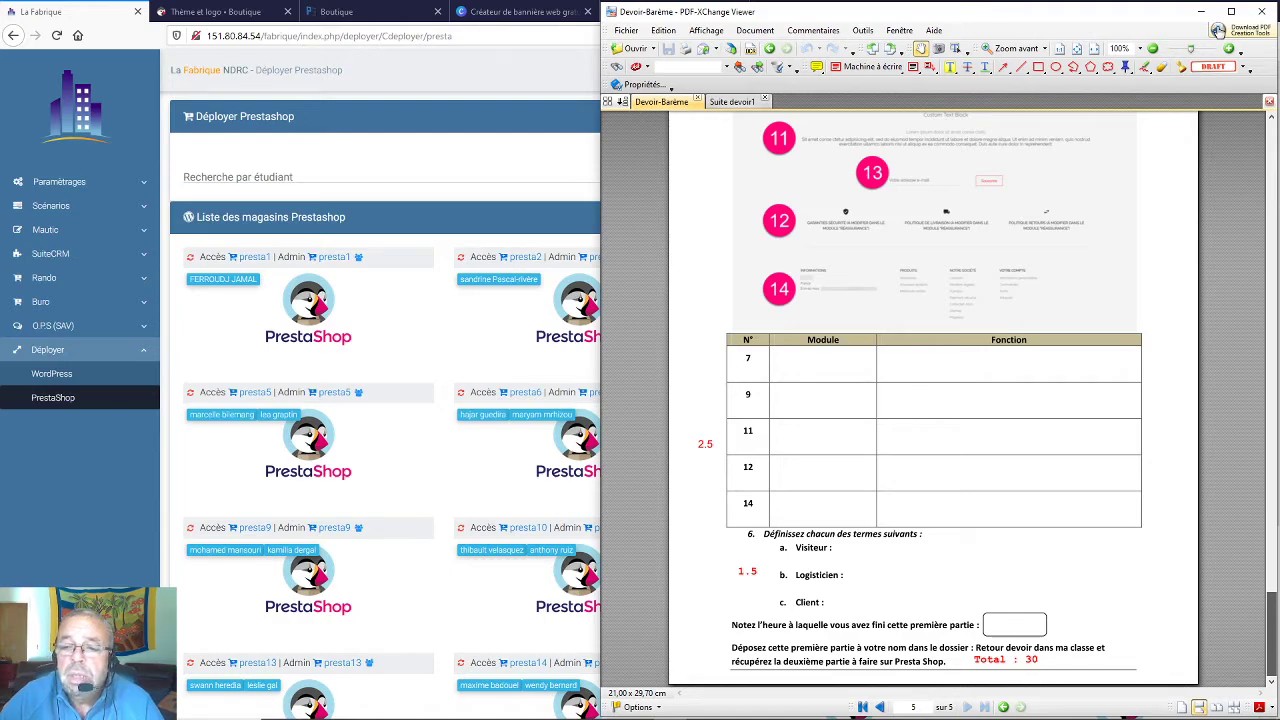
{"action": "left_click_drag", "start_coordinate": [1273, 655], "coordinate": [1273, 208]}
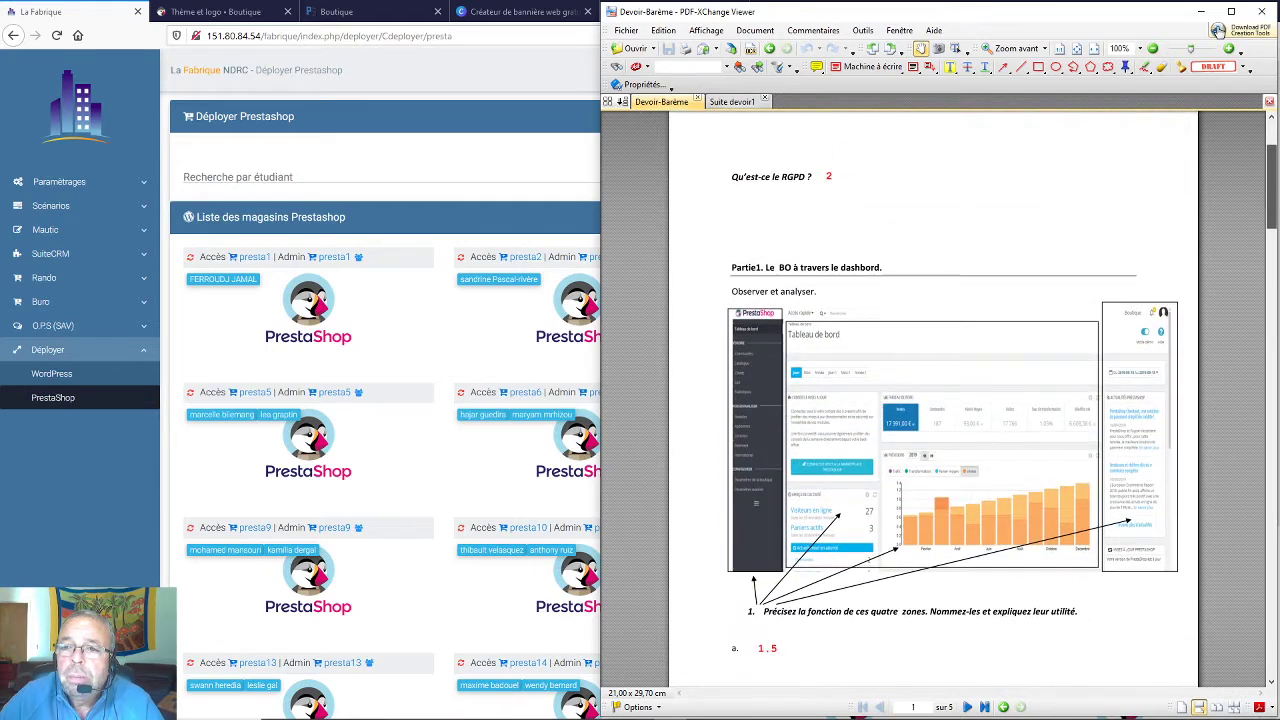
{"action": "scroll", "coordinate": [933, 400], "scroll_direction": "down", "scroll_amount": 3}
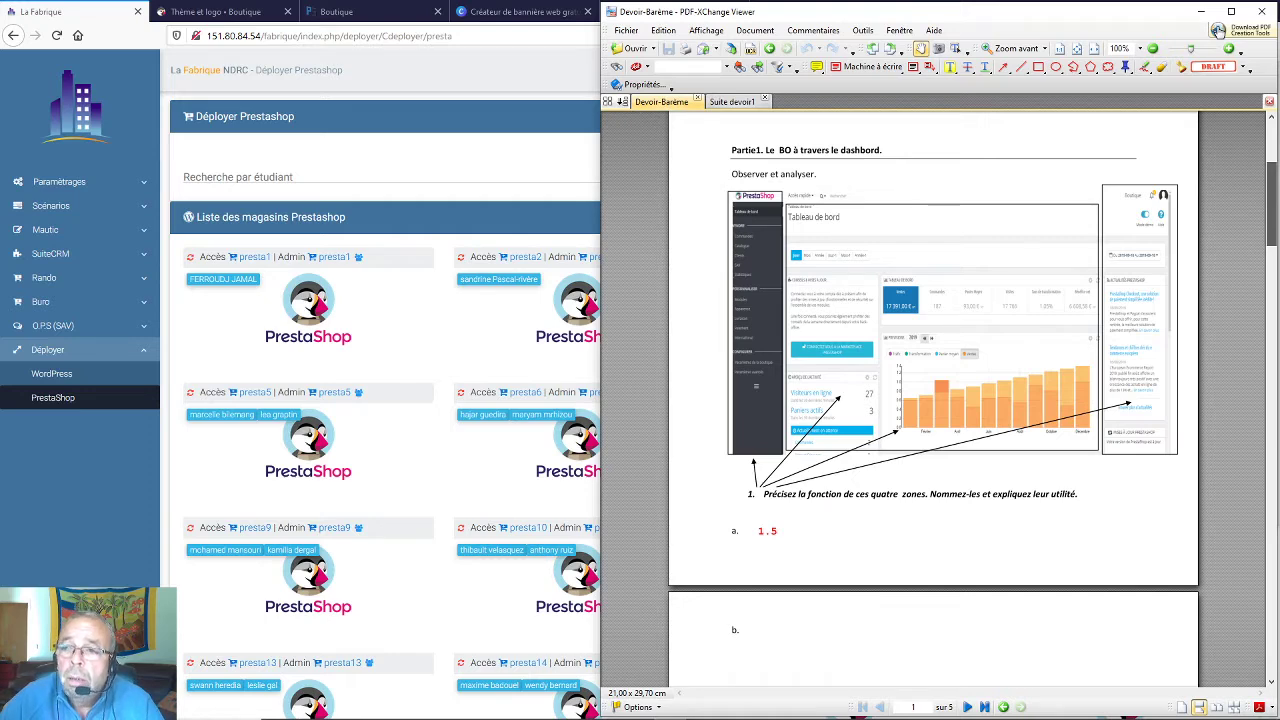
{"action": "left_click_drag", "start_coordinate": [1273, 226], "coordinate": [1276, 343]}
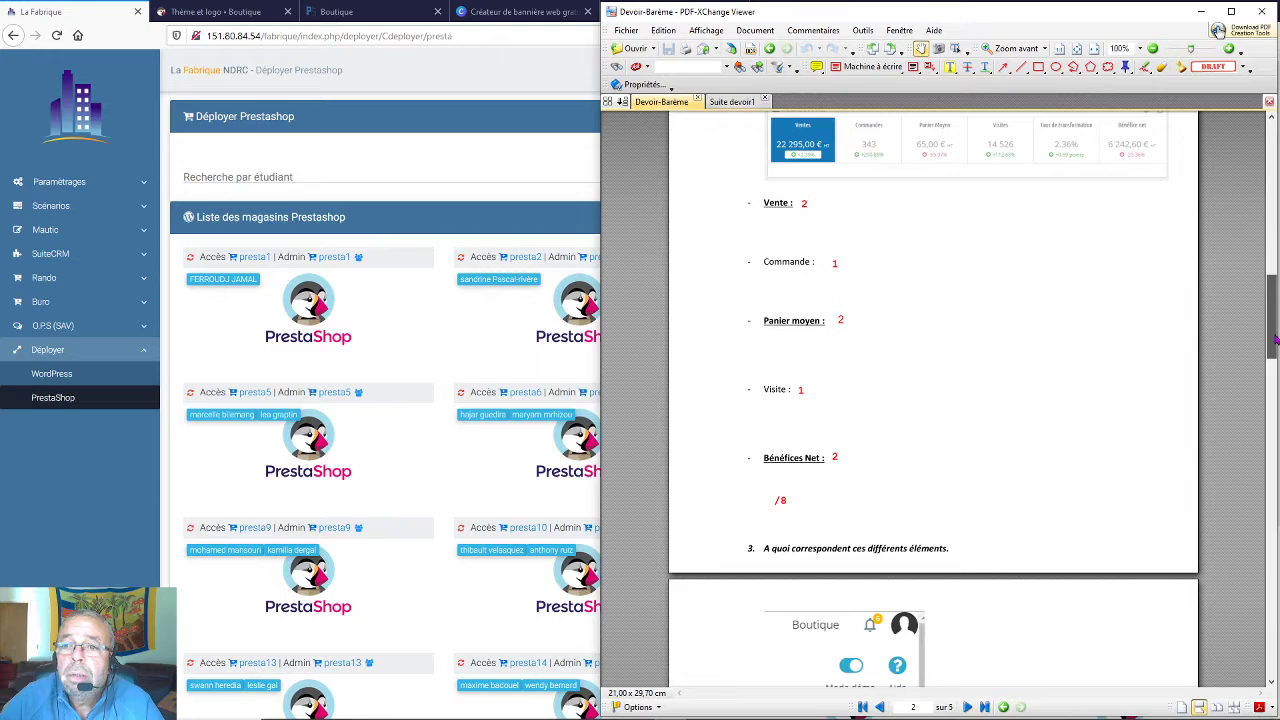
{"action": "left_click_drag", "start_coordinate": [1276, 340], "coordinate": [1278, 422]}
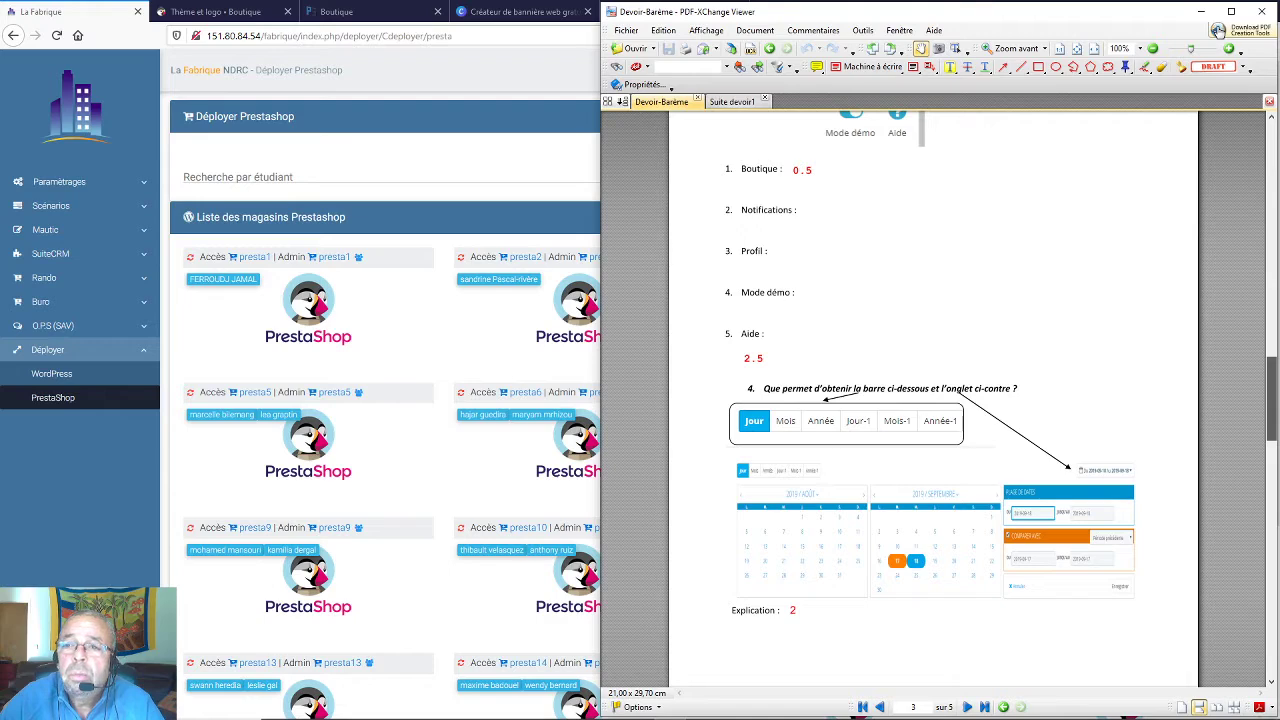
{"action": "left_click_drag", "start_coordinate": [1278, 422], "coordinate": [1278, 455]}
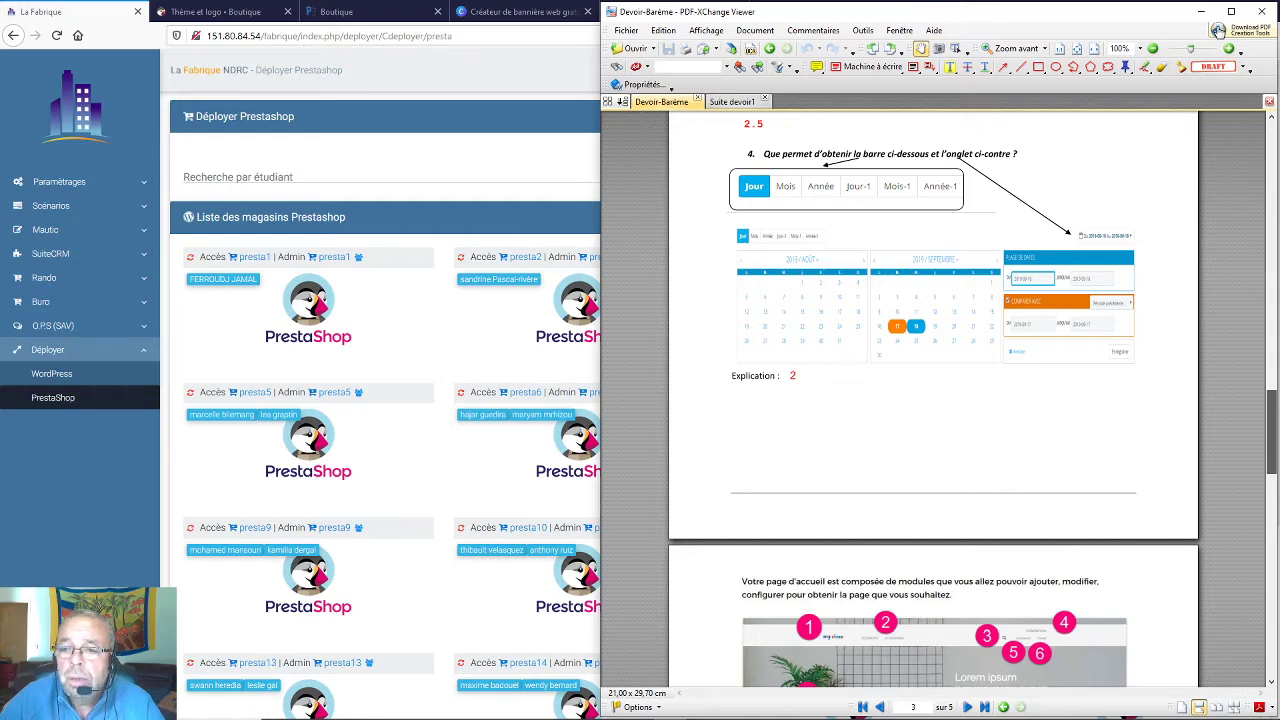
{"action": "left_click_drag", "start_coordinate": [1273, 456], "coordinate": [1273, 512]}
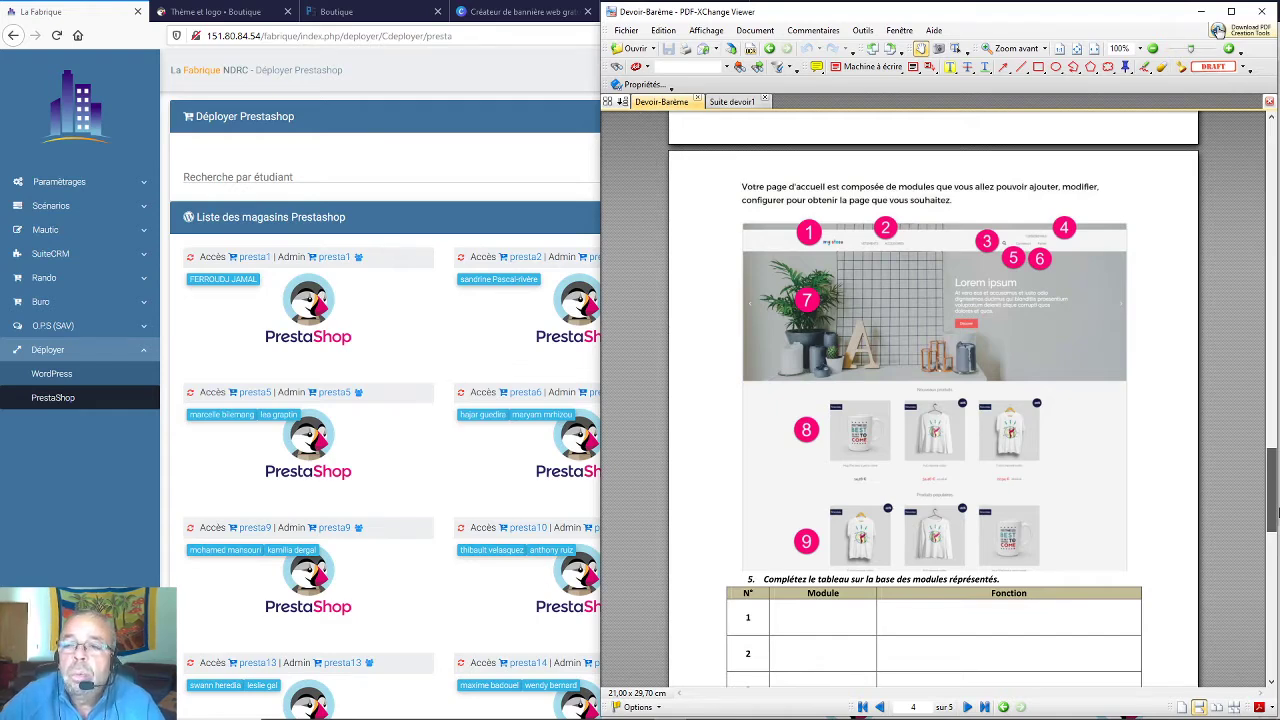
{"action": "scroll", "coordinate": [934, 400], "scroll_direction": "down", "scroll_amount": 3}
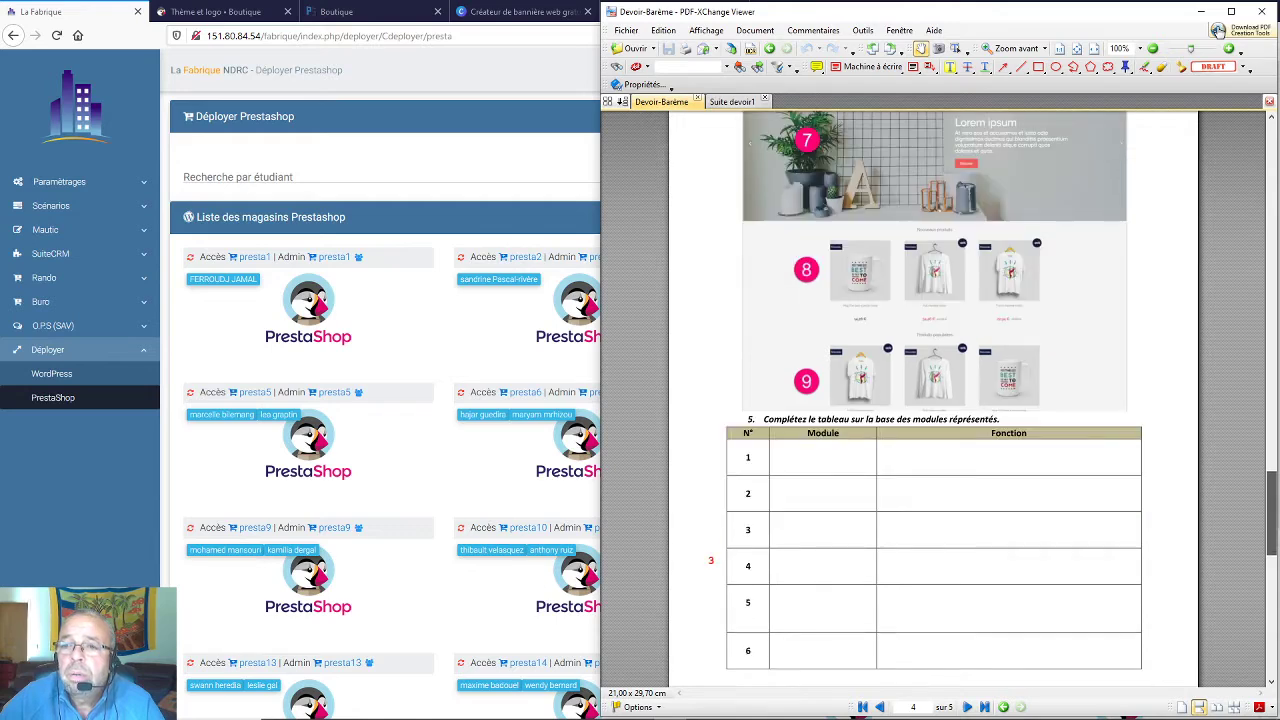
{"action": "scroll", "coordinate": [934, 400], "scroll_direction": "down", "scroll_amount": 1}
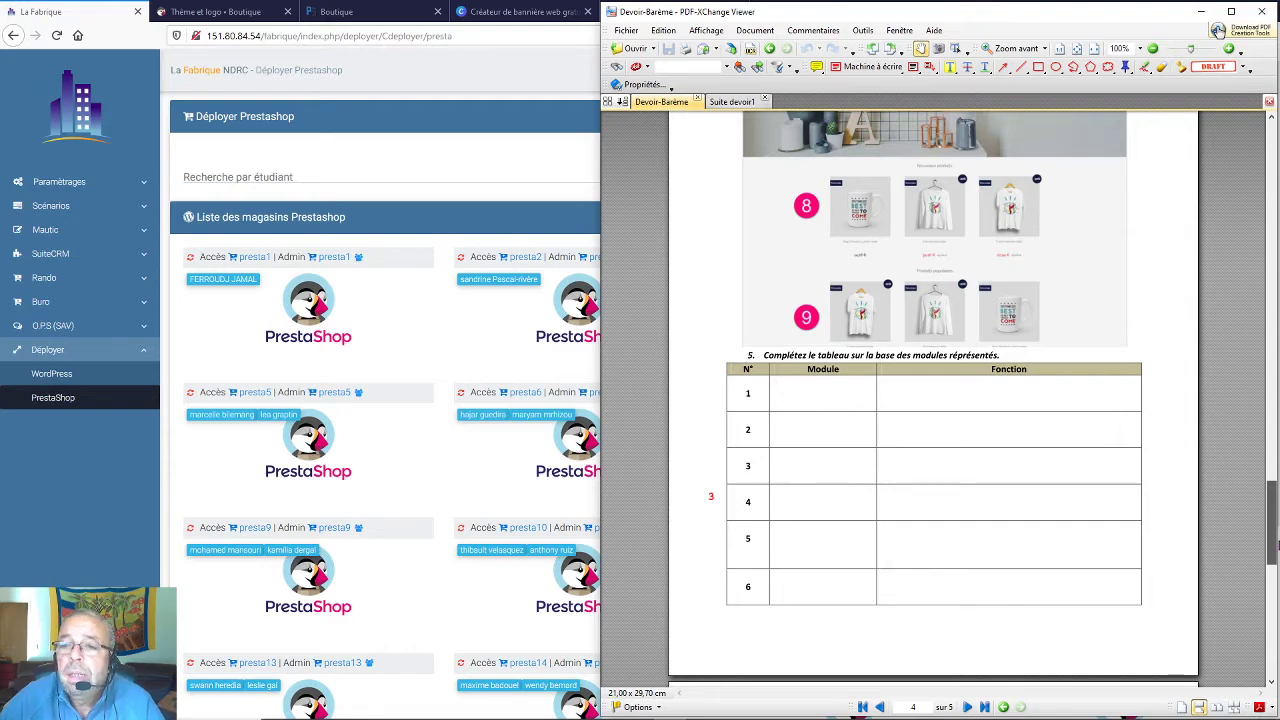
{"action": "left_click_drag", "start_coordinate": [1272, 544], "coordinate": [1272, 180]}
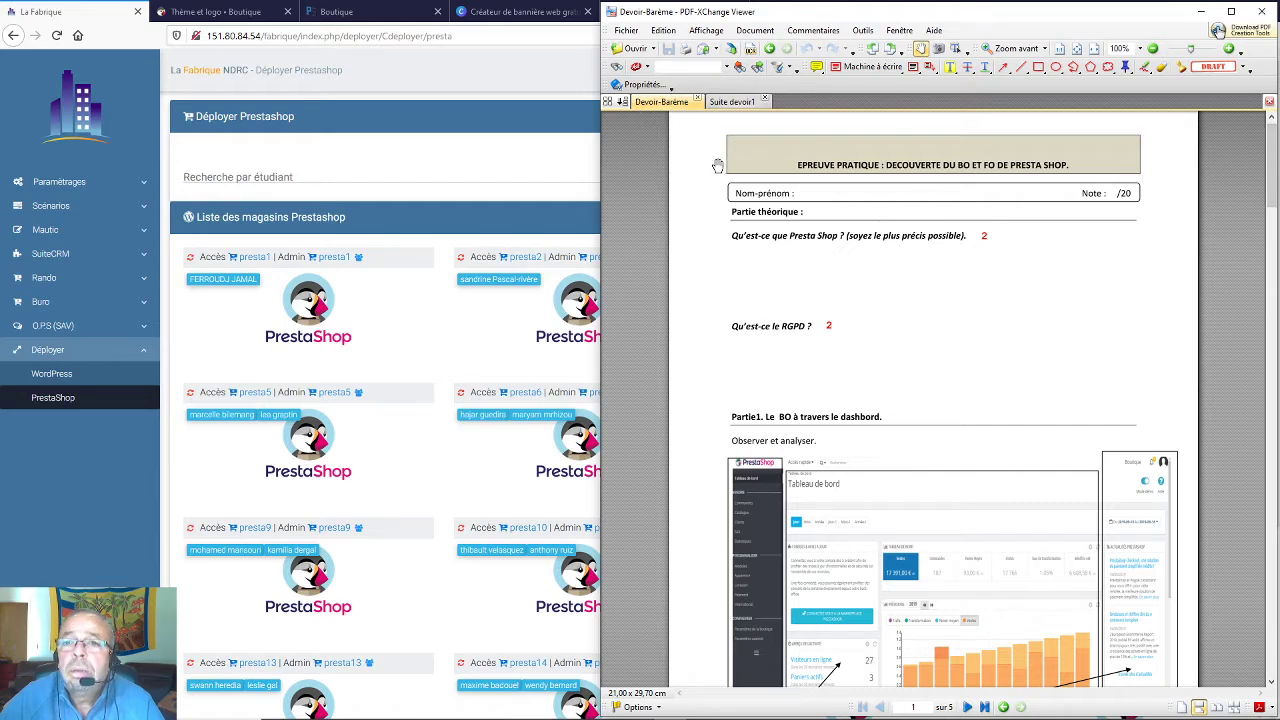
{"action": "left_click", "coordinate": [733, 103]}
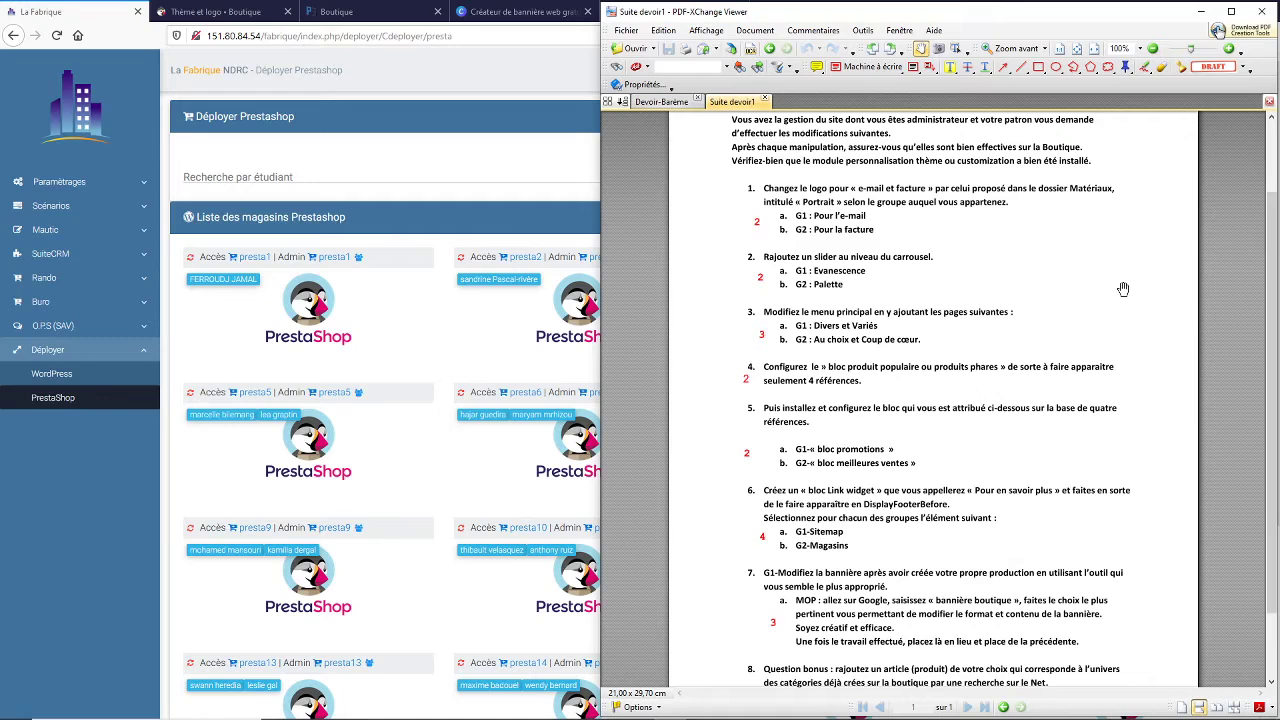
{"action": "left_click", "coordinate": [1203, 14]}
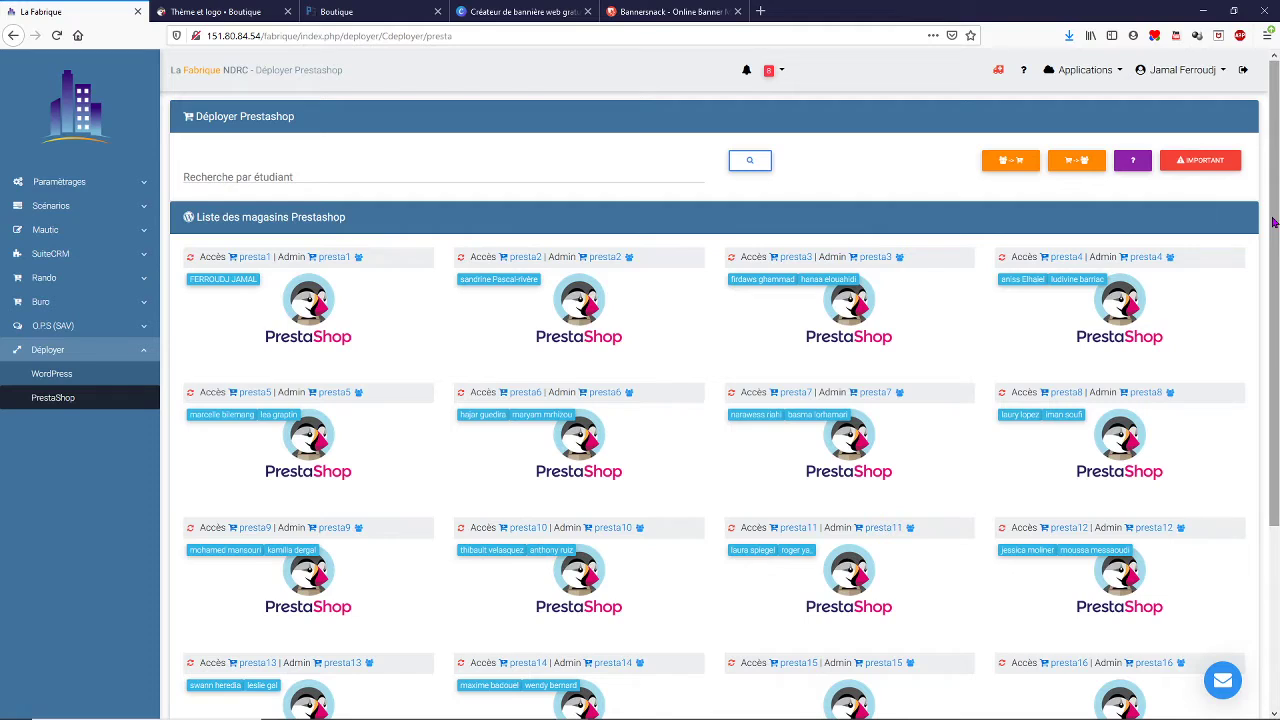
Switch to the Matériaux folder in File Explorer and preview the Evanescence and portrait images in G1
{"action": "mouse_move", "coordinate": [398, 706]}
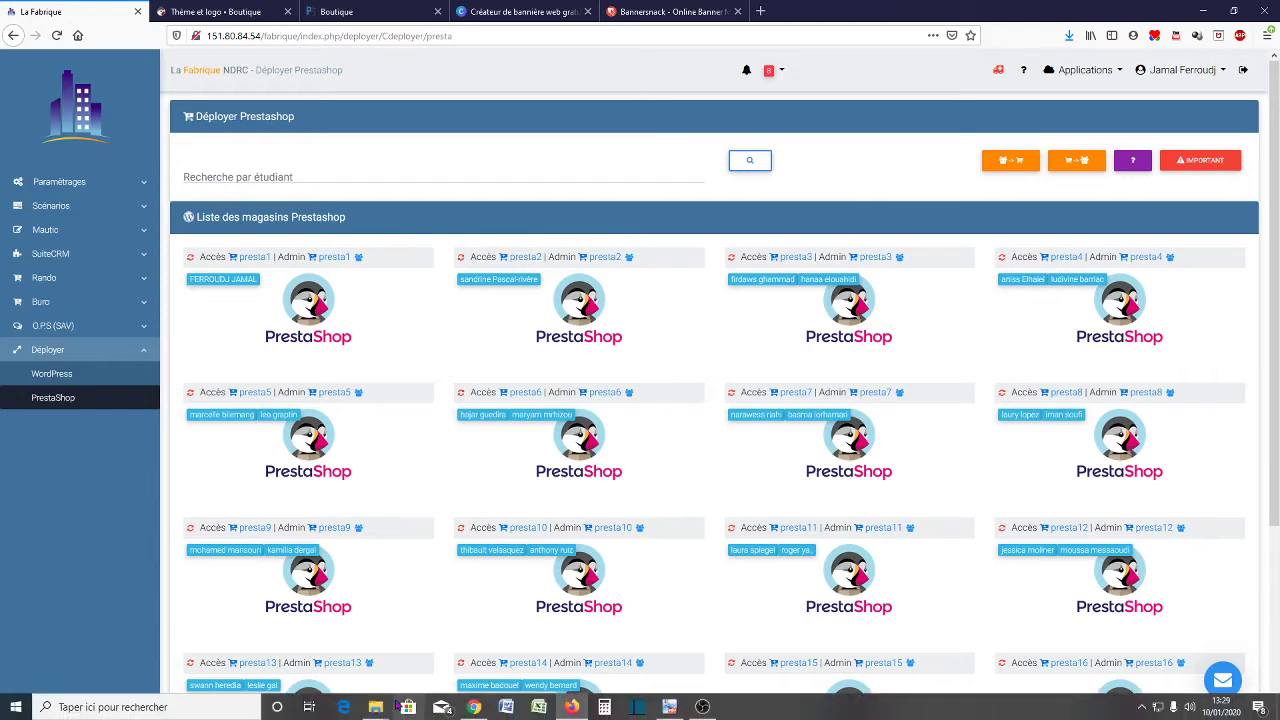
{"action": "left_click", "coordinate": [320, 642]}
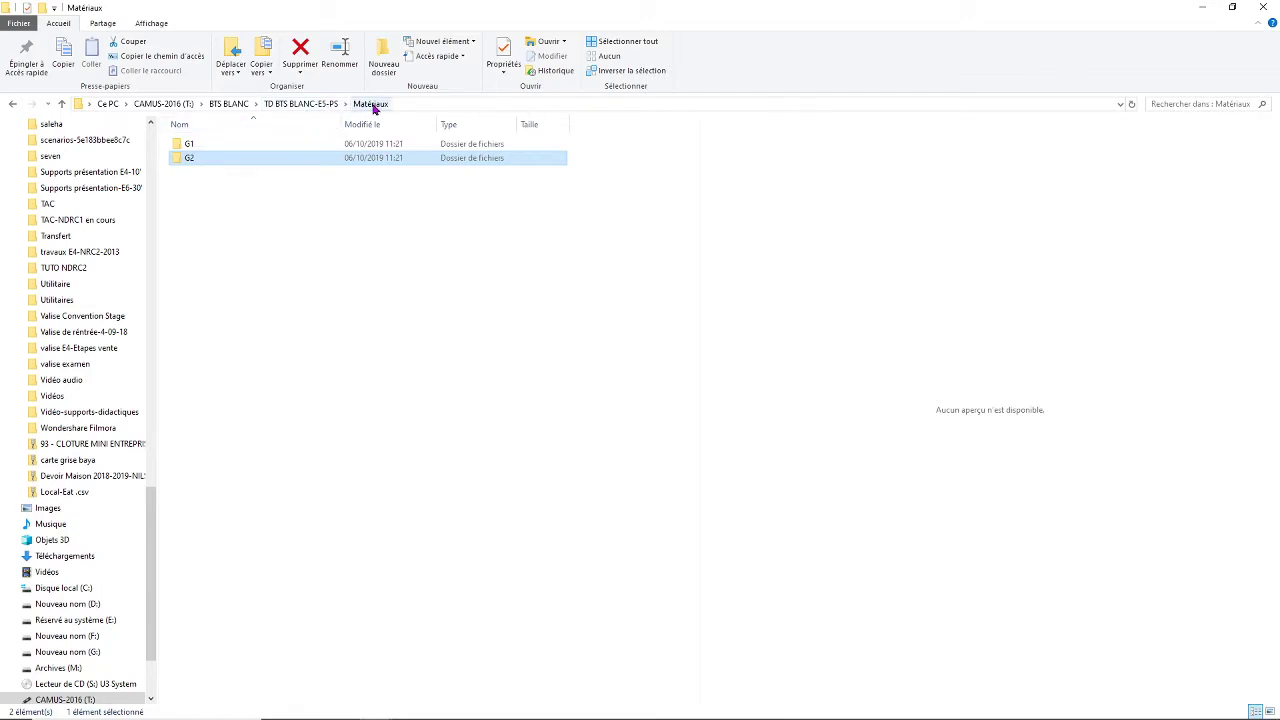
{"action": "left_click", "coordinate": [188, 146]}
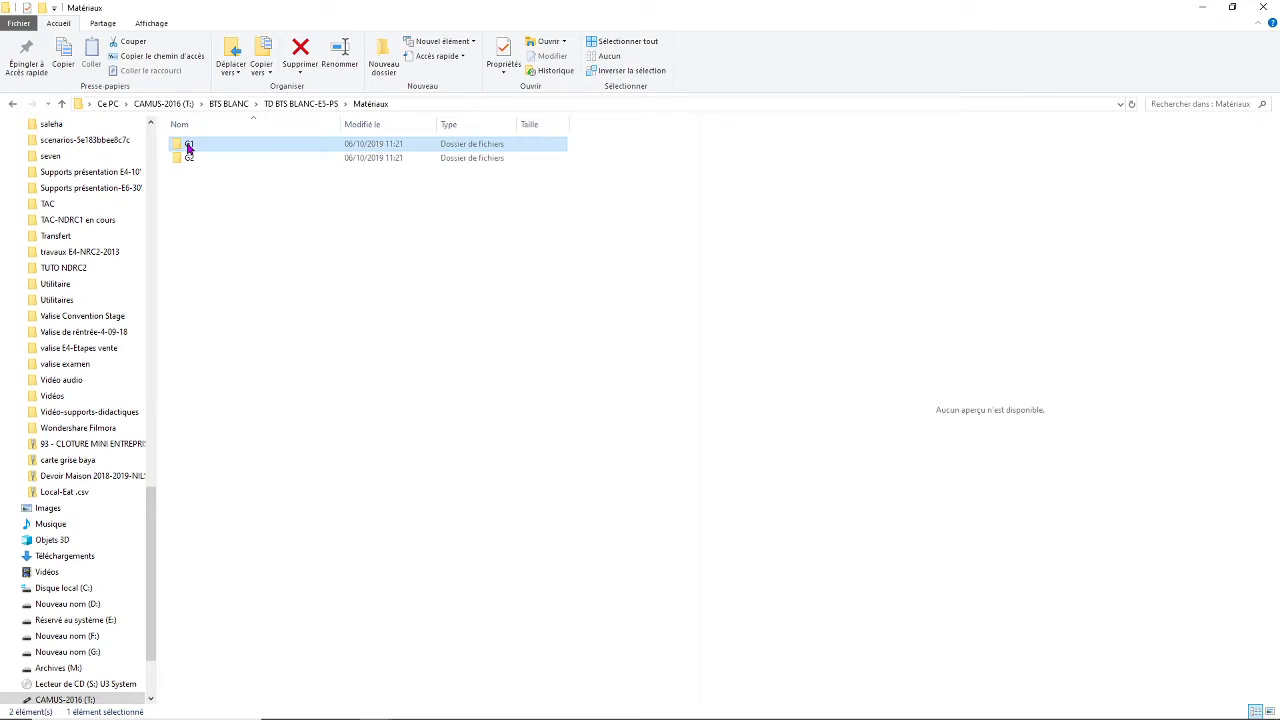
{"action": "double_click", "coordinate": [188, 146]}
{"action": "left_click", "coordinate": [193, 148]}
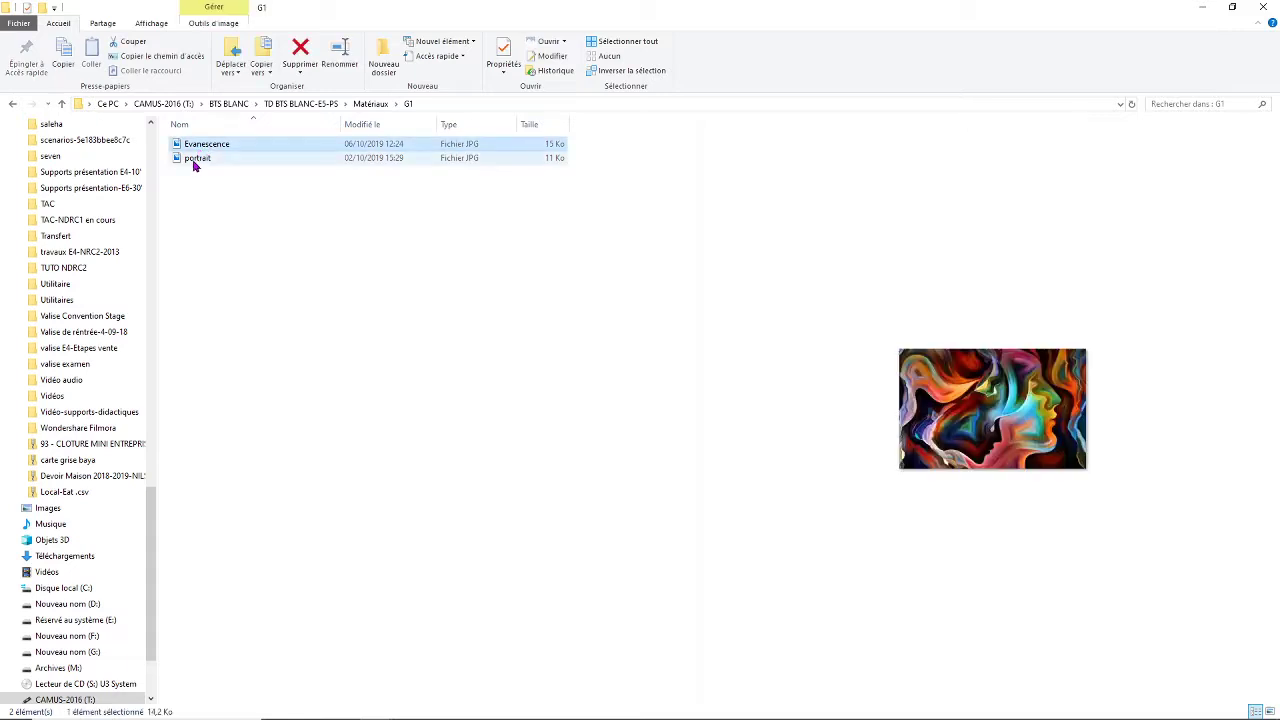
{"action": "left_click", "coordinate": [196, 159]}
Preview the Palette and Portrait images in the G2 folder of Matériaux, and minimize File Explorer
{"action": "left_click", "coordinate": [370, 103]}
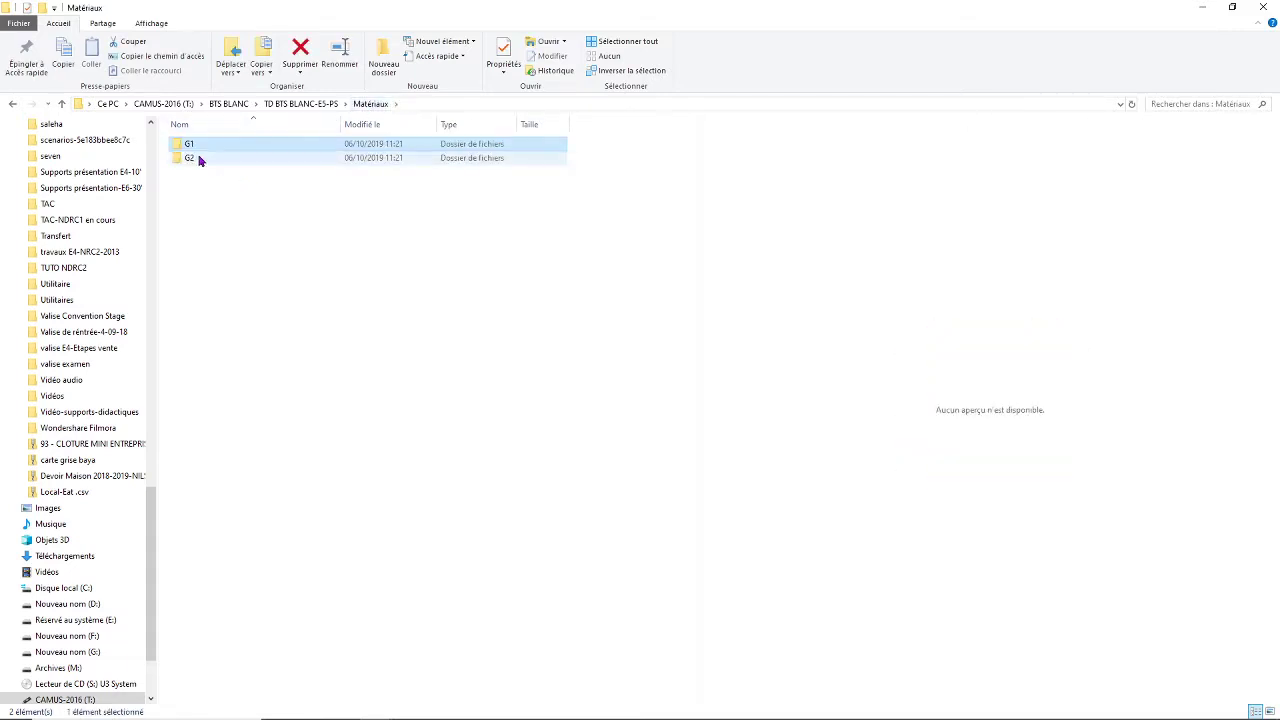
{"action": "double_click", "coordinate": [199, 160]}
{"action": "left_click", "coordinate": [202, 148]}
{"action": "left_click", "coordinate": [205, 163]}
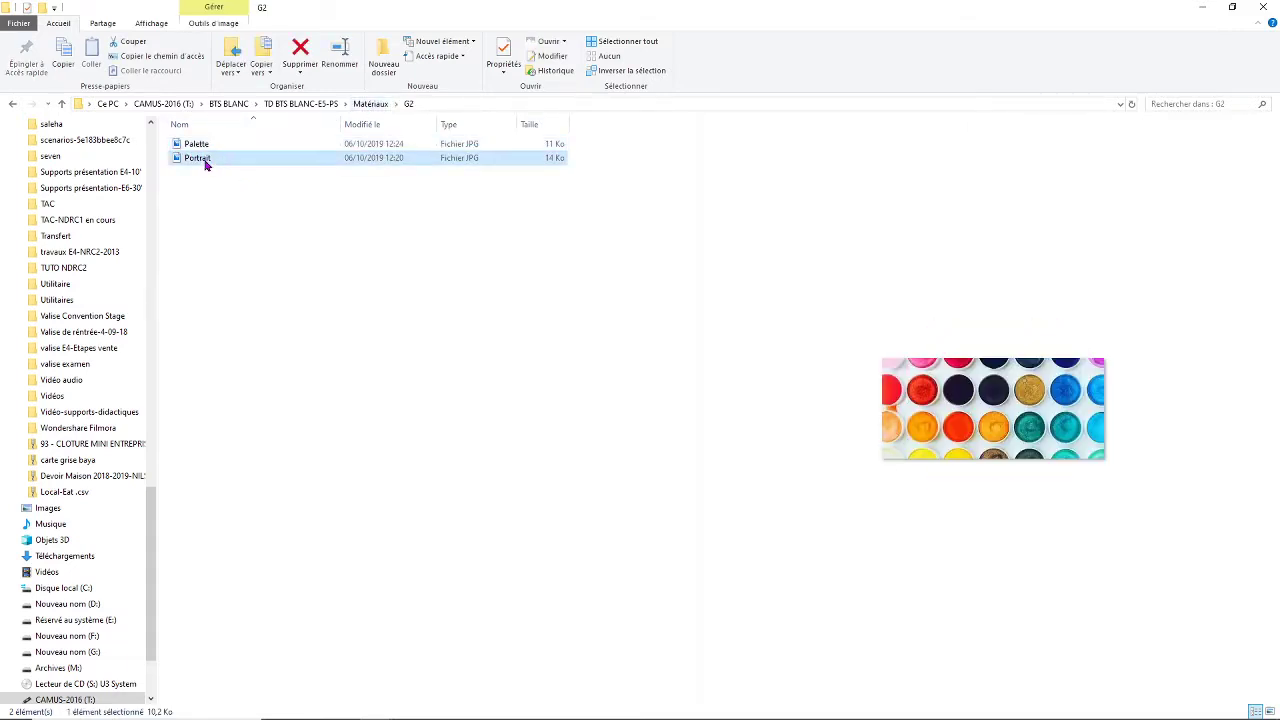
{"action": "left_click", "coordinate": [370, 104]}
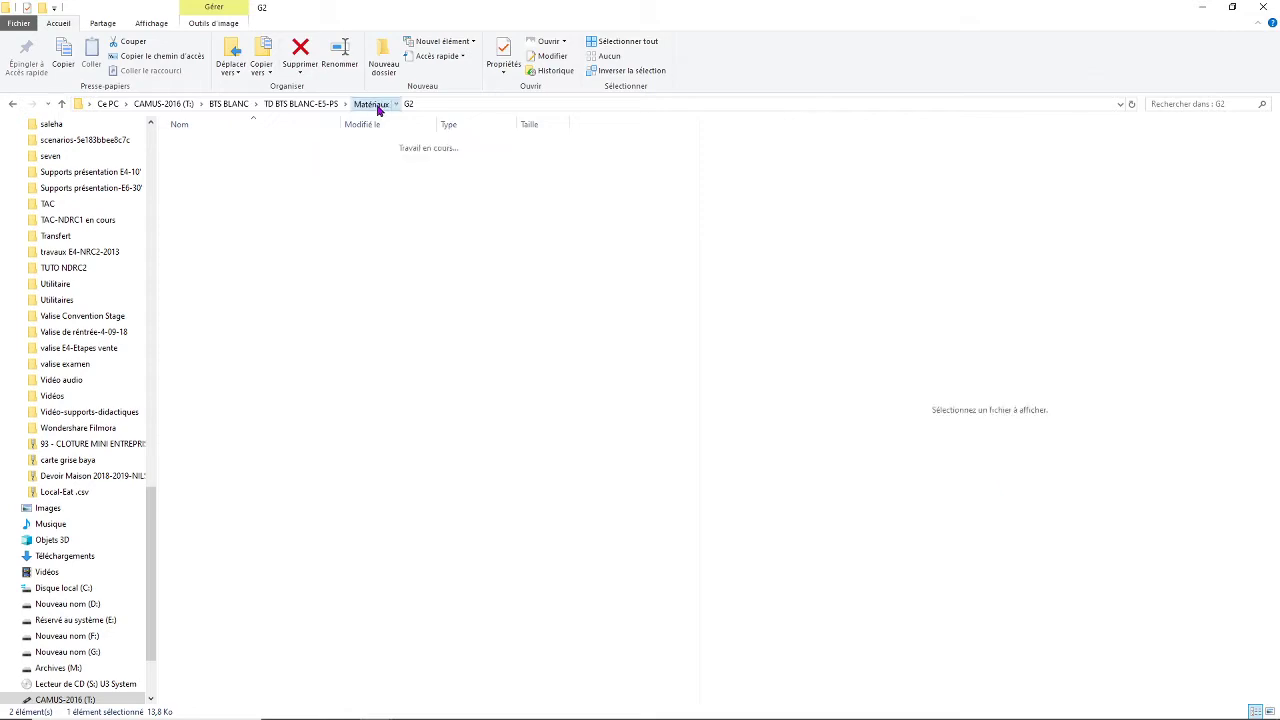
{"action": "left_click", "coordinate": [1202, 8]}
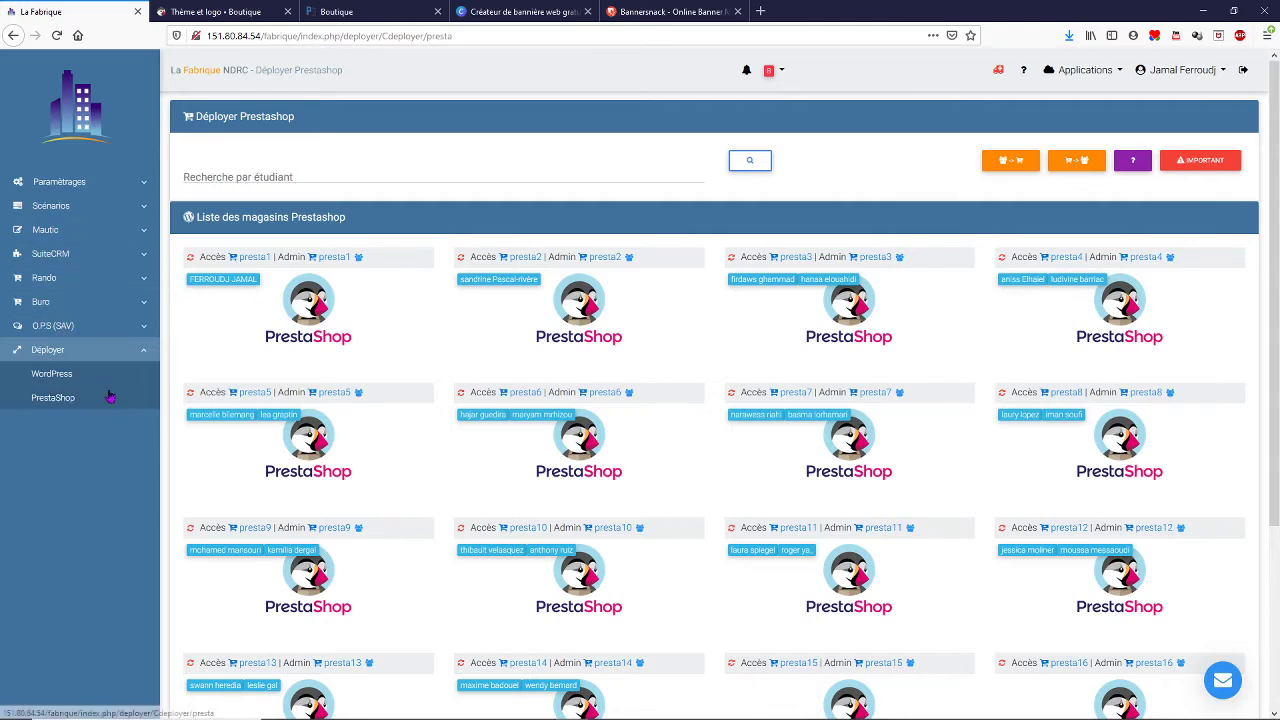
On the PrestaShop Thème et logo page, examine the header logo, the e-mail and invoice logos, and the favicon
{"action": "left_click", "coordinate": [250, 13]}
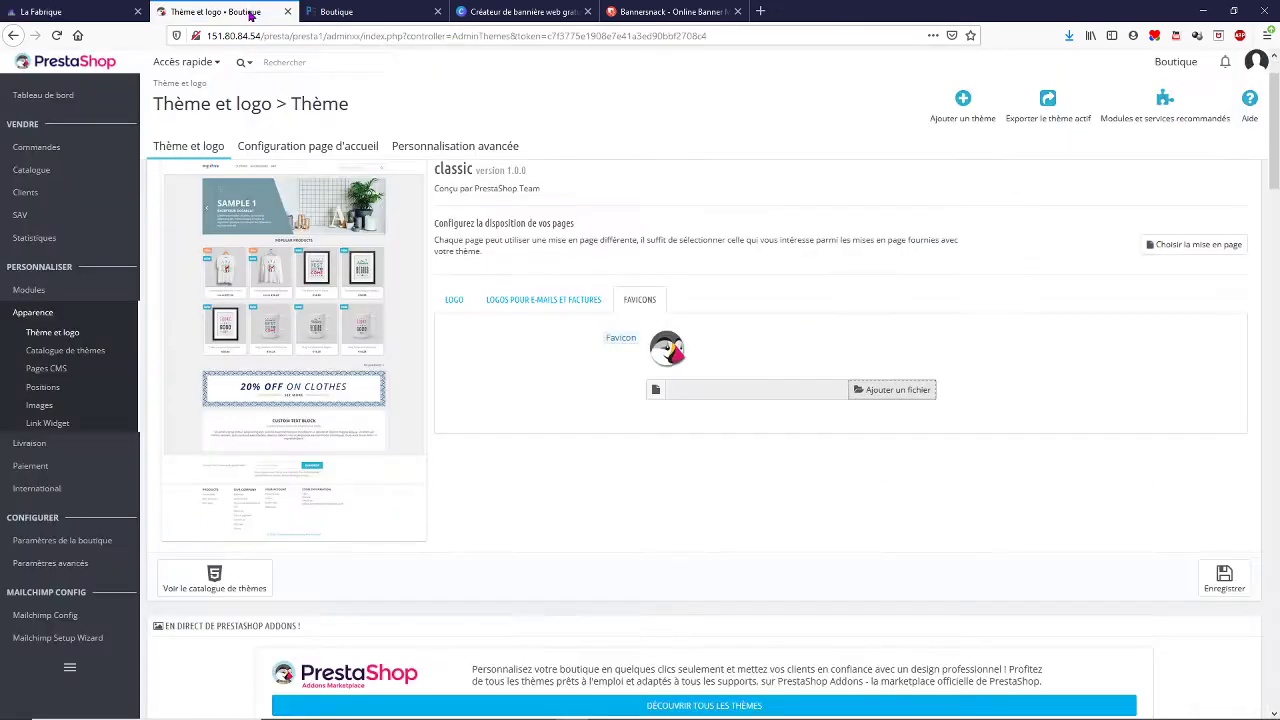
{"action": "left_click", "coordinate": [62, 335]}
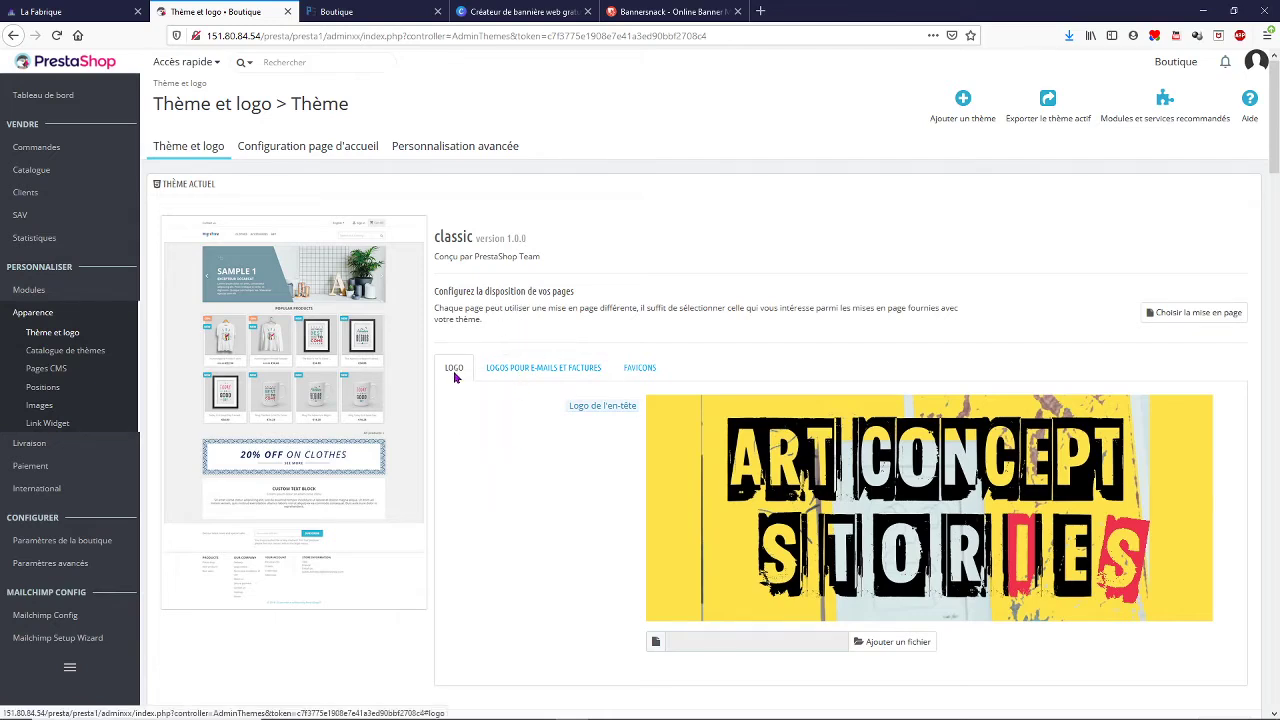
{"action": "left_click", "coordinate": [526, 370]}
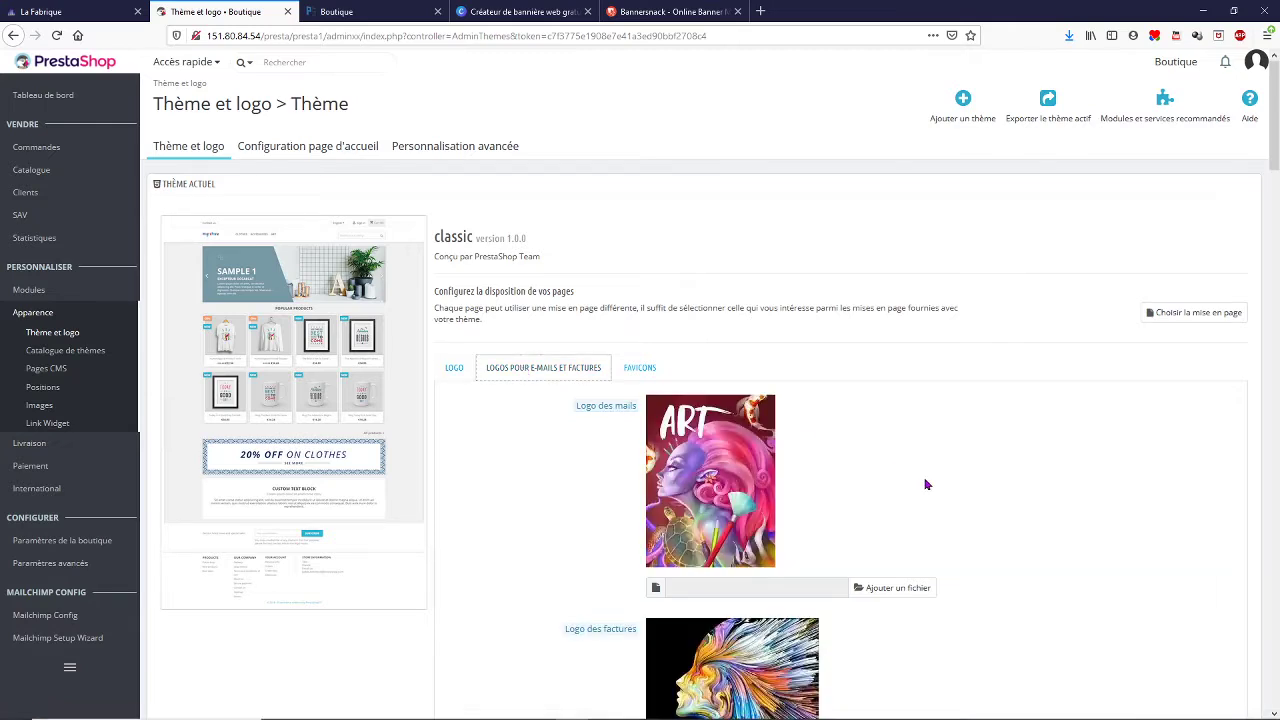
{"action": "scroll", "coordinate": [925, 484], "scroll_direction": "down", "scroll_amount": 2}
{"action": "scroll", "coordinate": [925, 484], "scroll_direction": "down", "scroll_amount": 2}
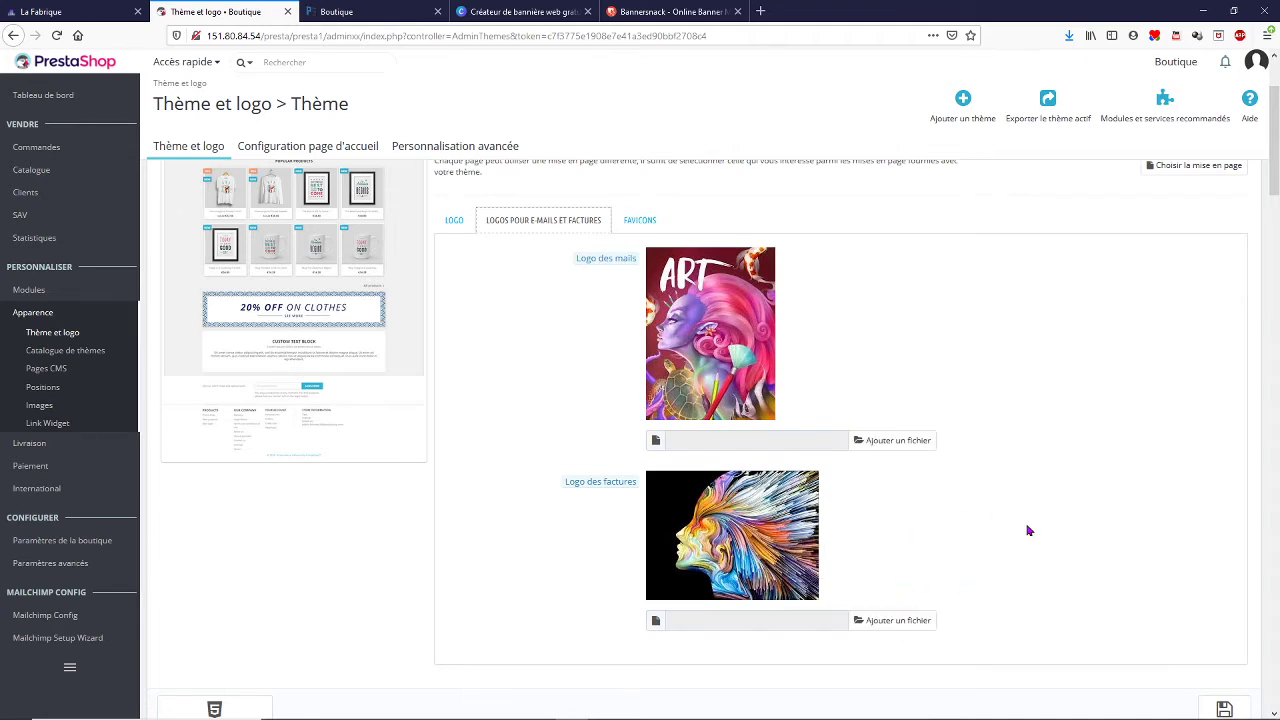
{"action": "scroll", "coordinate": [1140, 608], "scroll_direction": "down", "scroll_amount": 1}
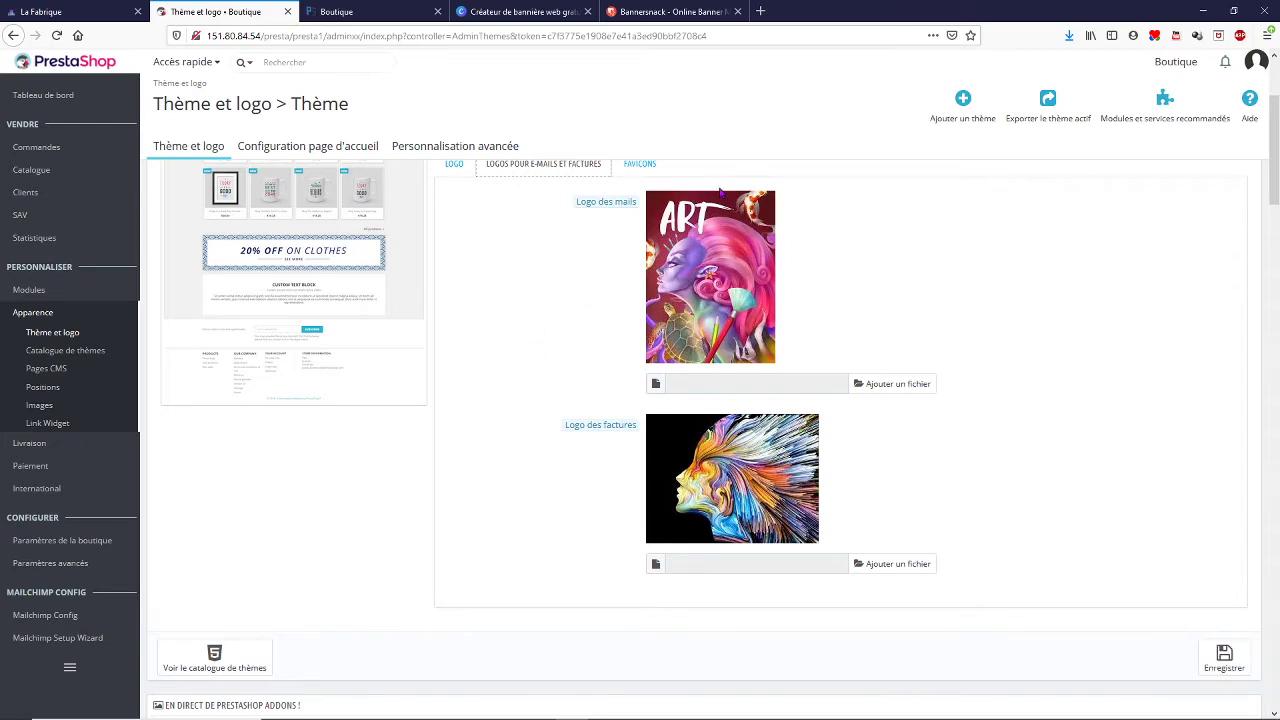
{"action": "left_click", "coordinate": [640, 166]}
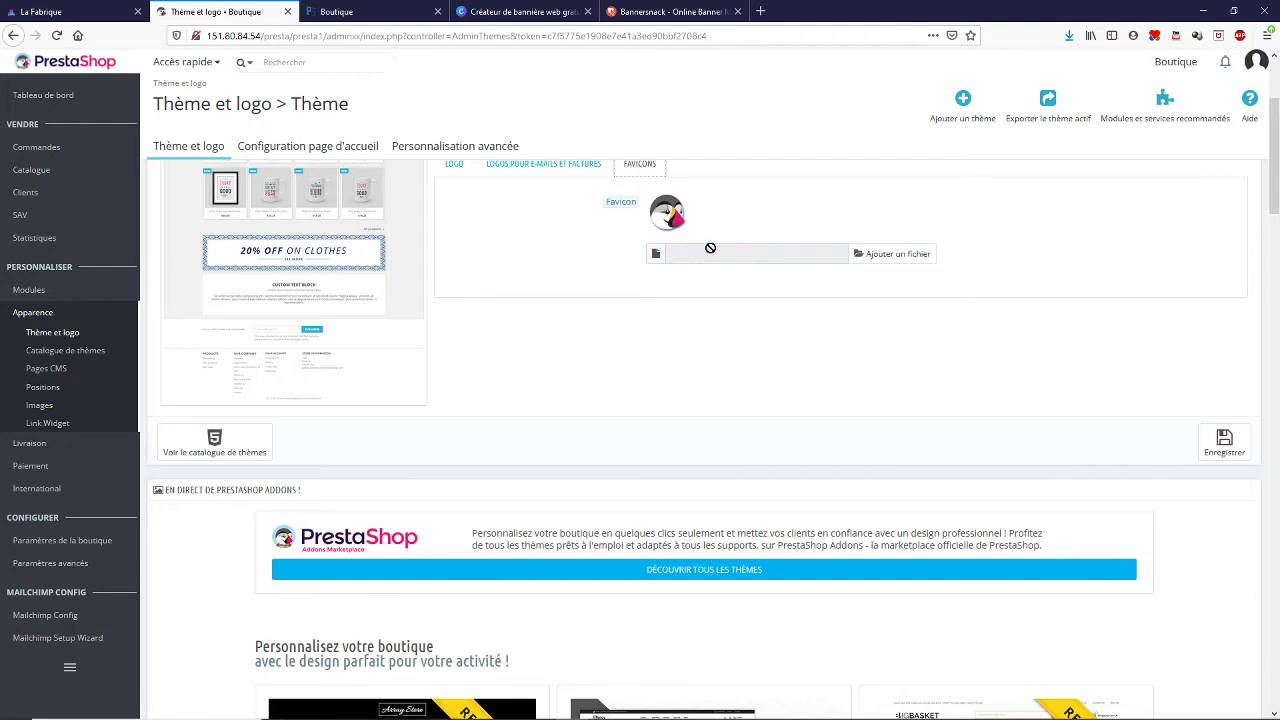
Compare the favicon and header logo set in the back office with those shown on the Boutique storefront
{"action": "left_click", "coordinate": [378, 12]}
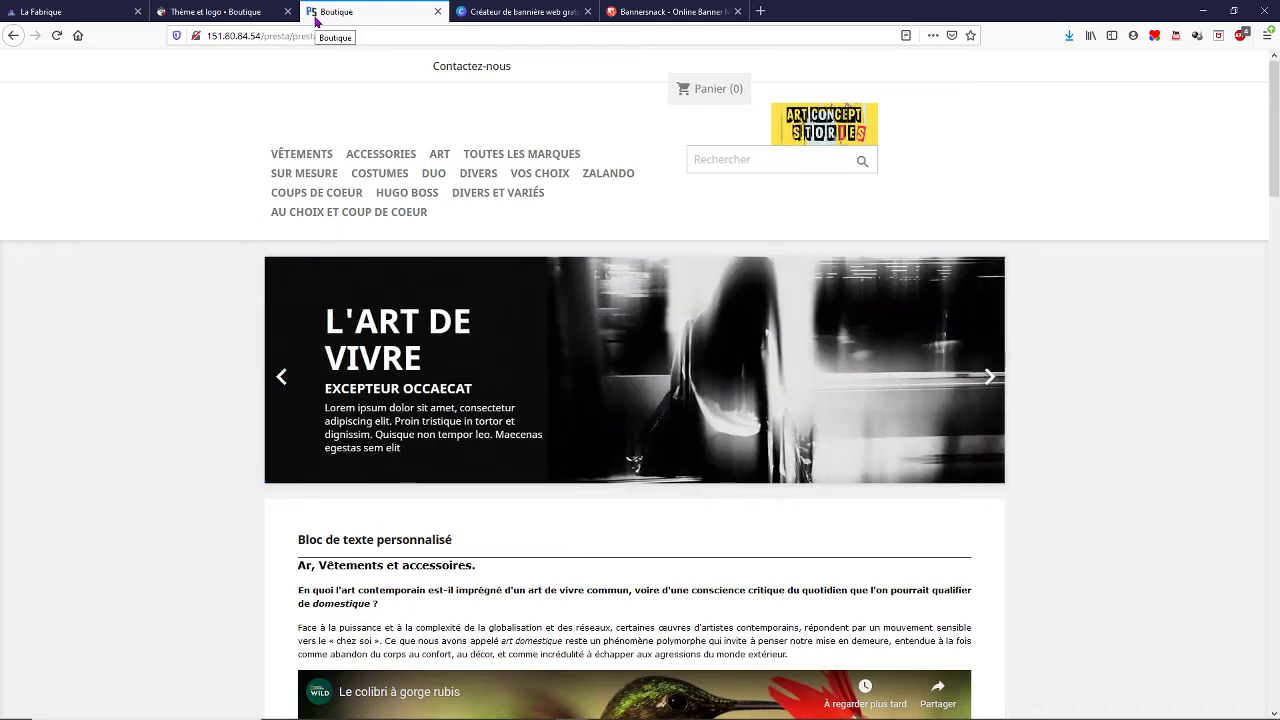
{"action": "left_click", "coordinate": [244, 13]}
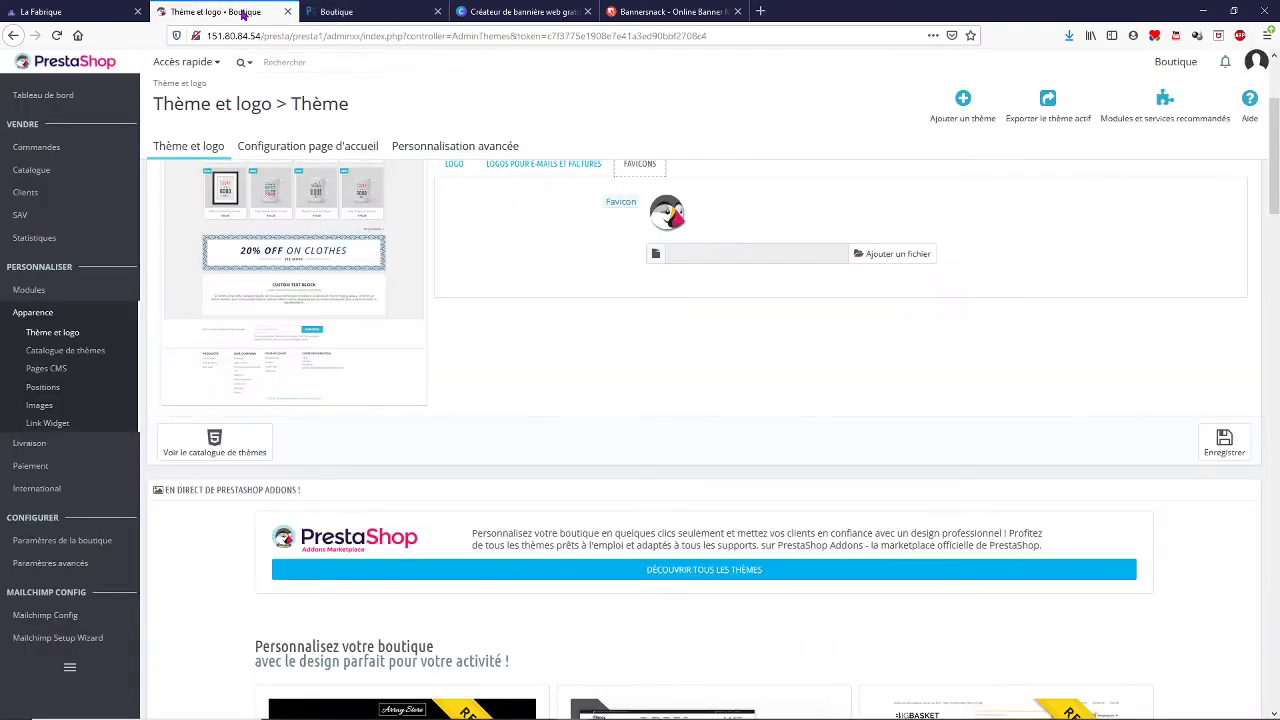
{"action": "left_click", "coordinate": [451, 166]}
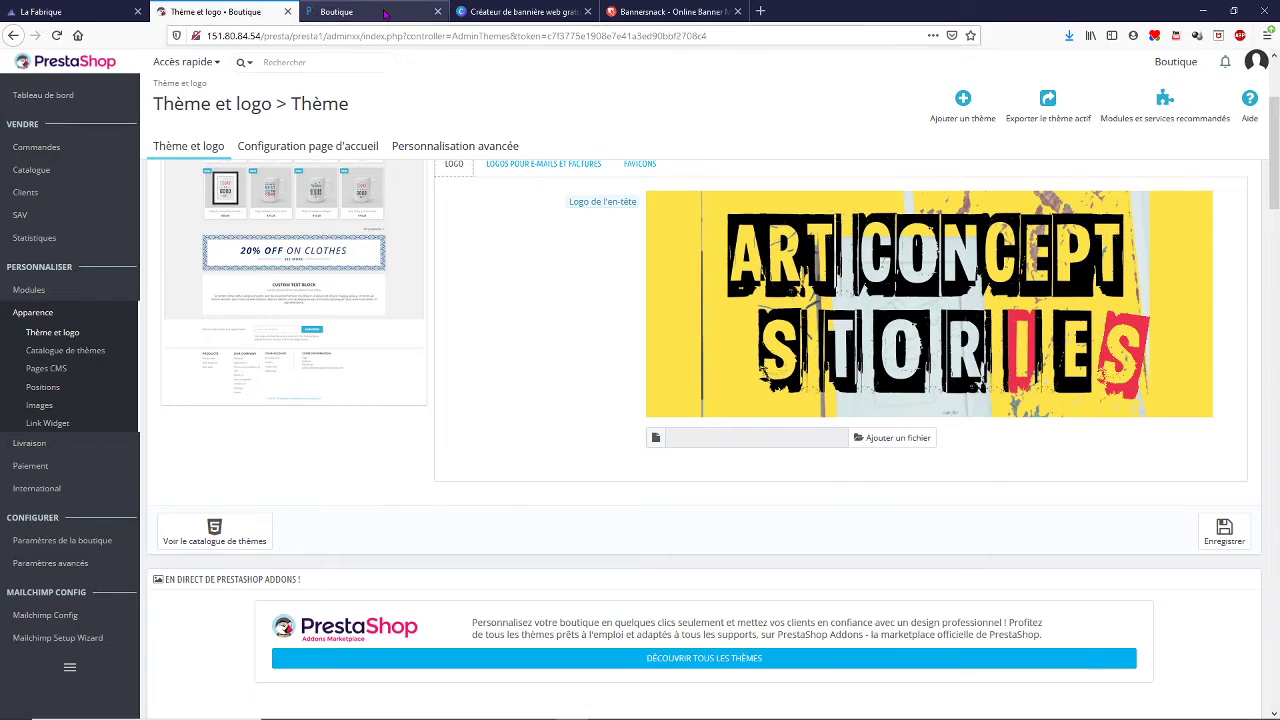
{"action": "left_click", "coordinate": [384, 13]}
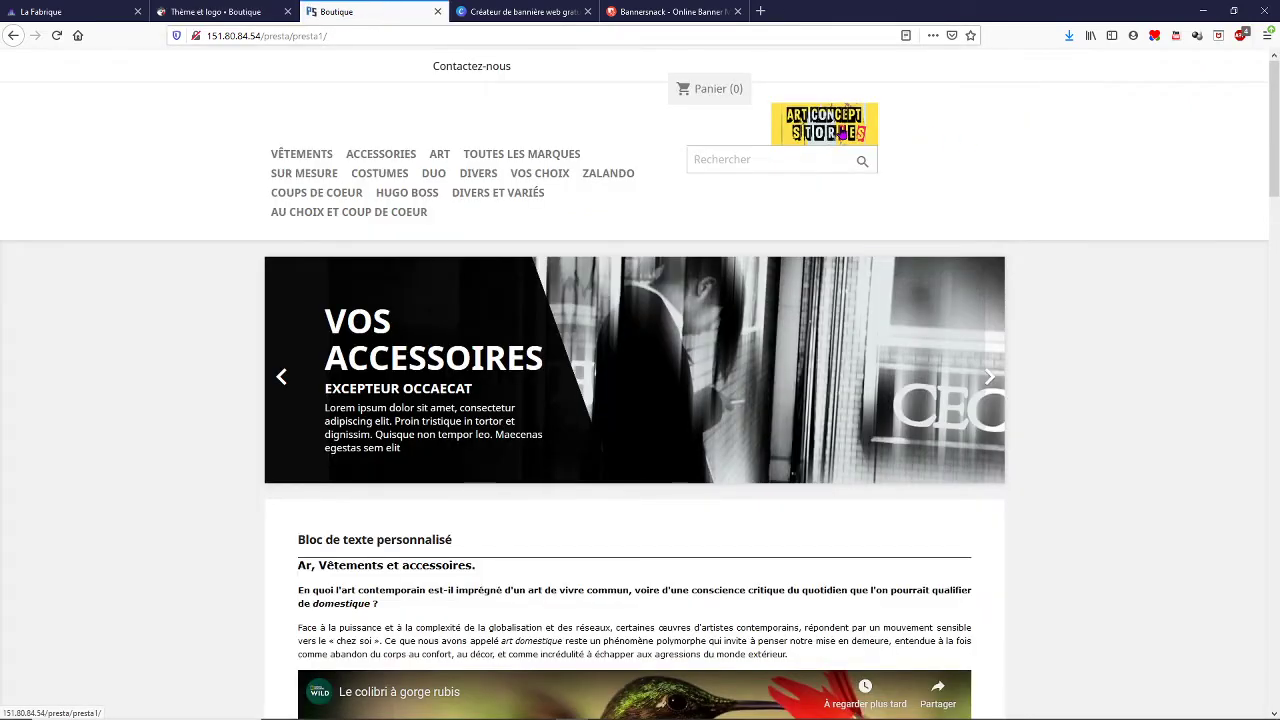
{"action": "left_click", "coordinate": [215, 12]}
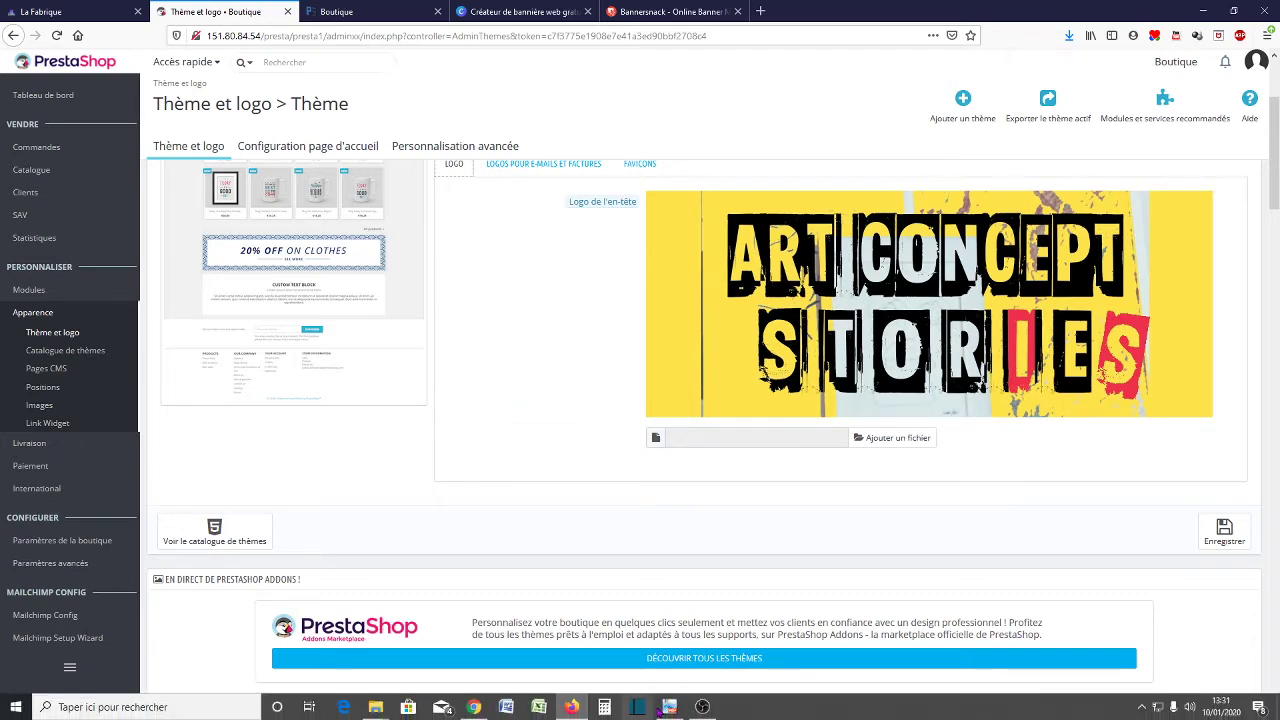
Read the slider task in the Suite devoir1 PDF and preview the Evanescence image in the G1 folder of Matériaux
{"action": "left_click", "coordinate": [668, 708]}
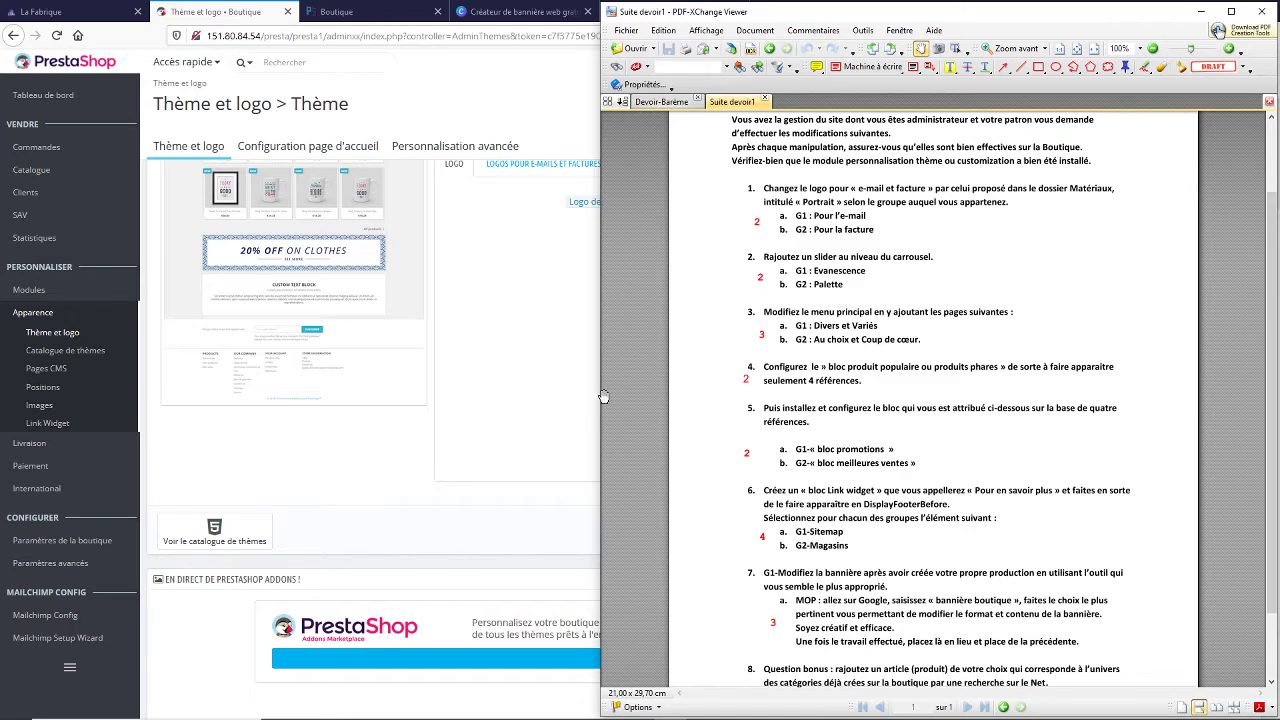
{"action": "mouse_move", "coordinate": [460, 713]}
{"action": "left_click", "coordinate": [380, 713]}
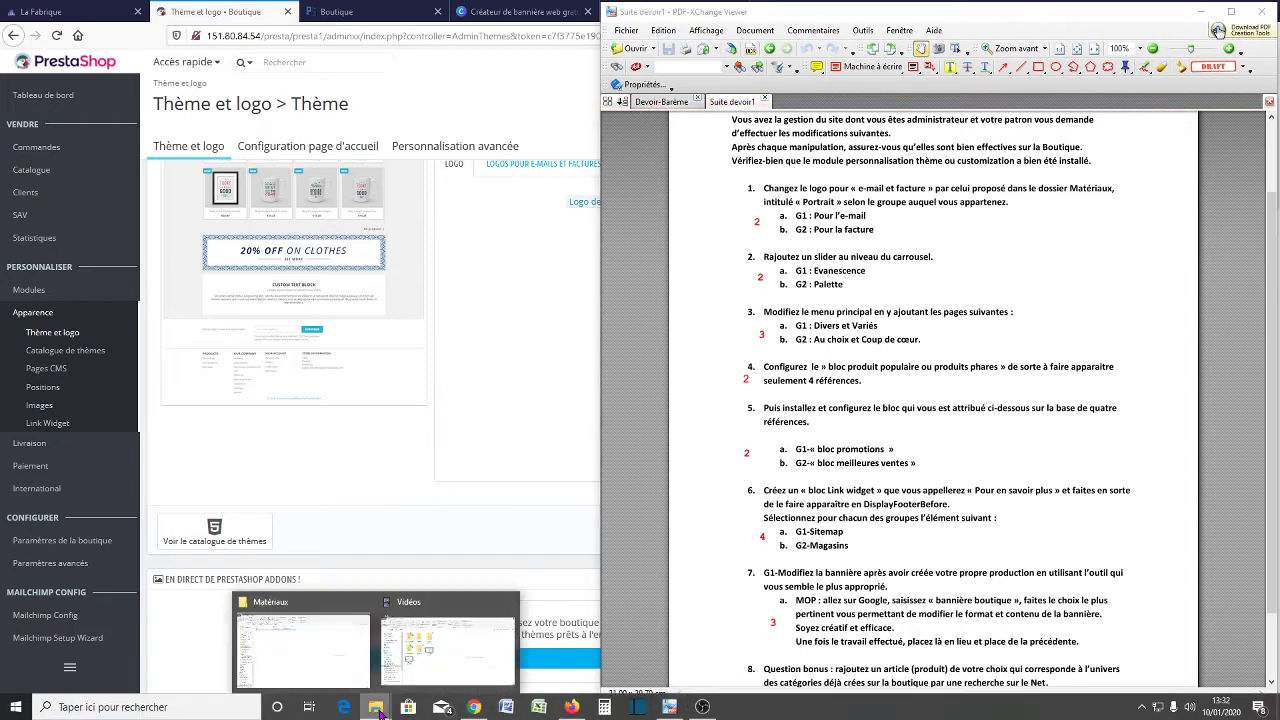
{"action": "left_click", "coordinate": [340, 650]}
{"action": "double_click", "coordinate": [188, 143]}
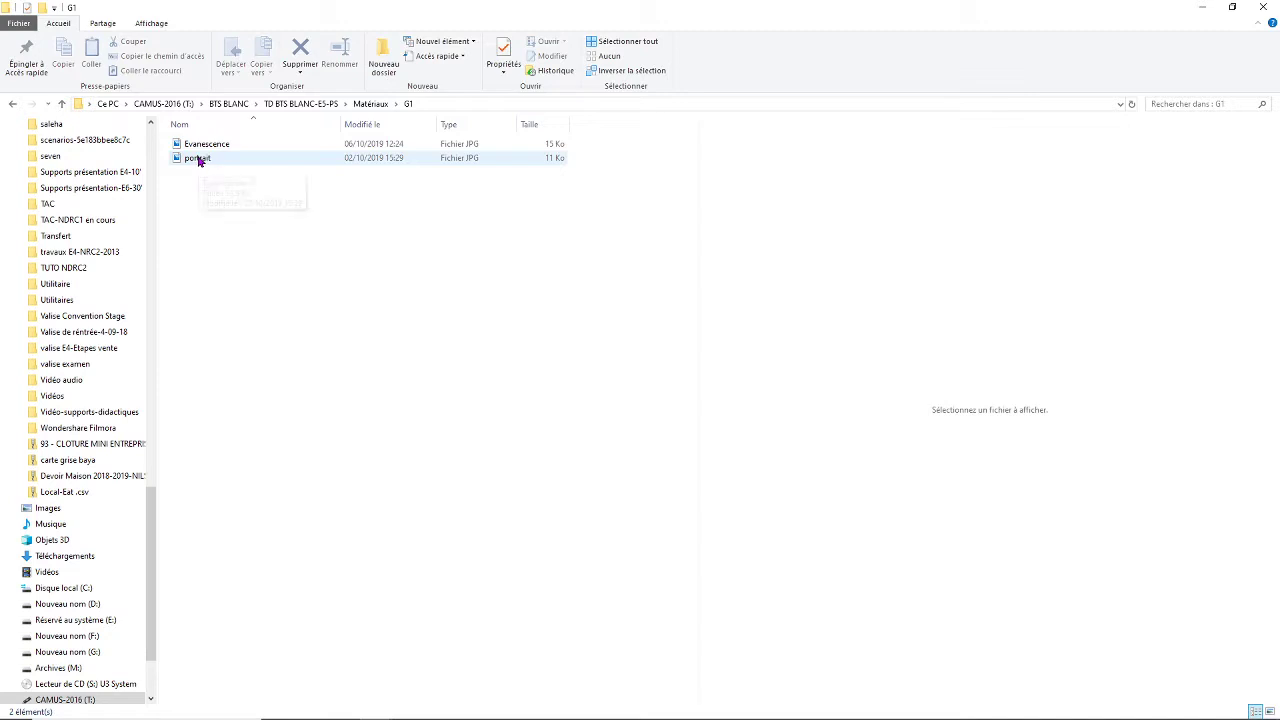
{"action": "left_click", "coordinate": [212, 146]}
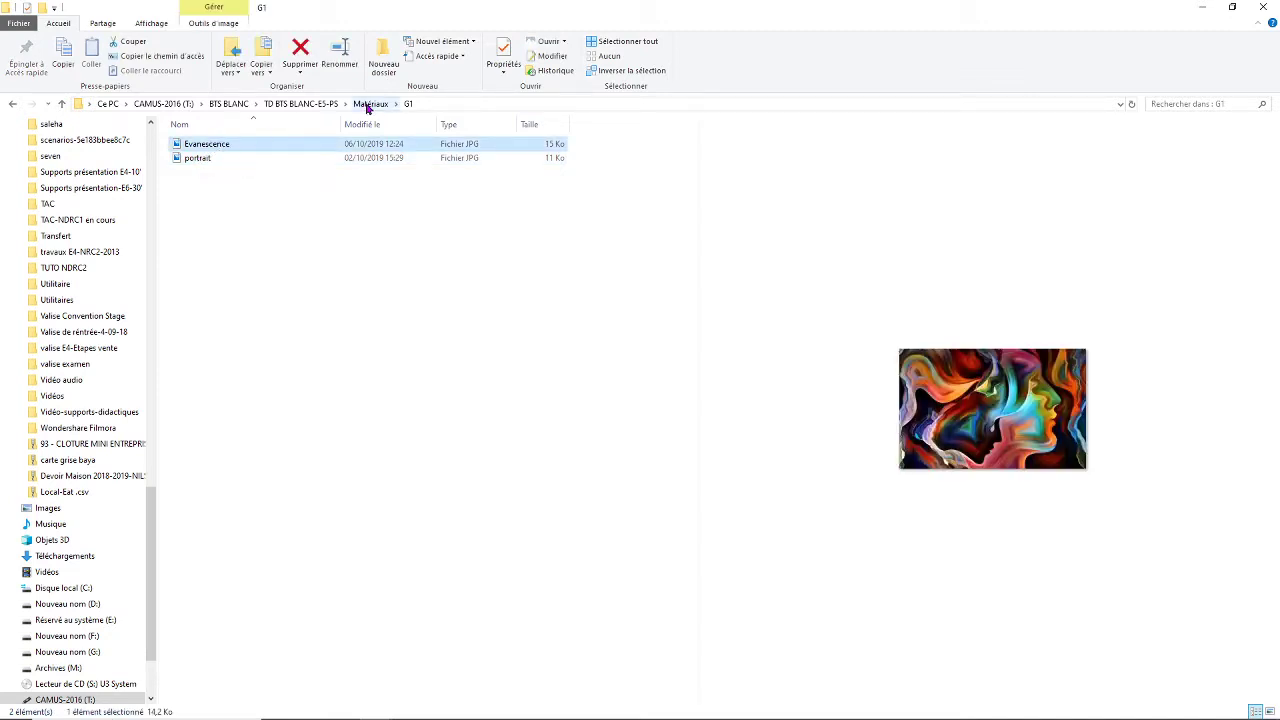
Preview the Palette image in the G2 folder of Matériaux, and minimize the exam PDF to return to the PrestaShop back office
{"action": "left_click", "coordinate": [370, 105]}
{"action": "double_click", "coordinate": [190, 160]}
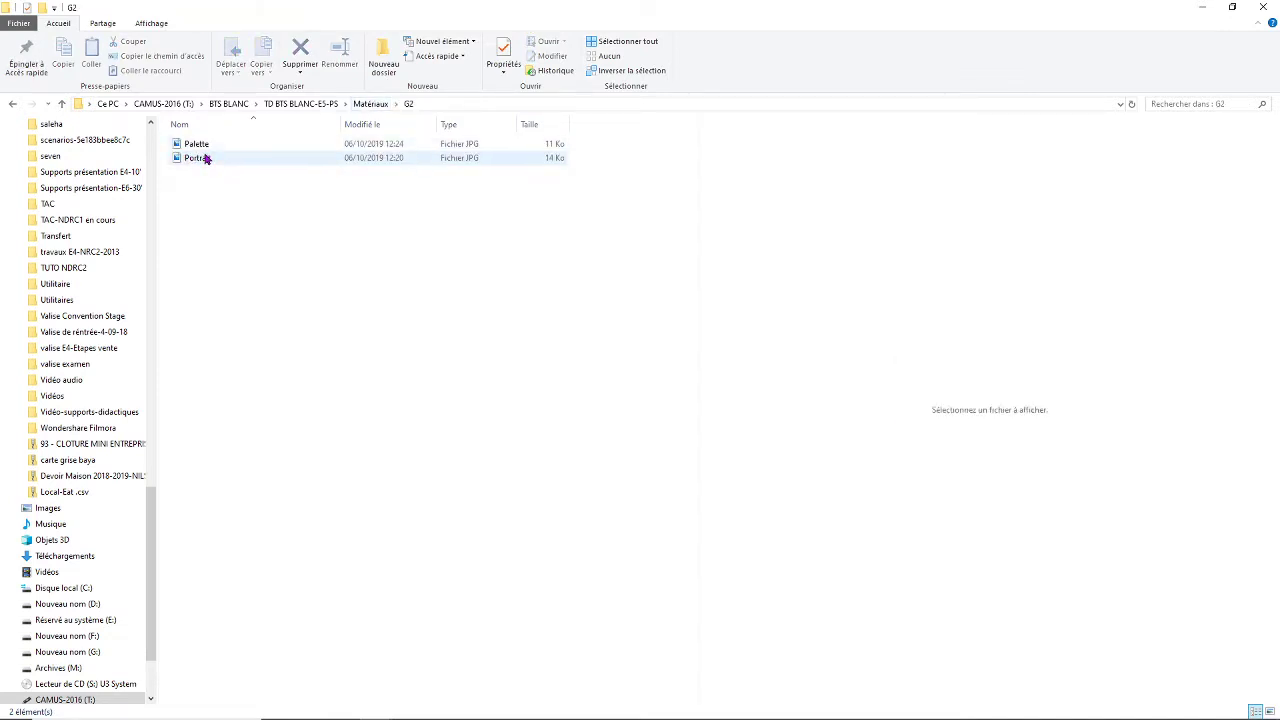
{"action": "left_click", "coordinate": [197, 145]}
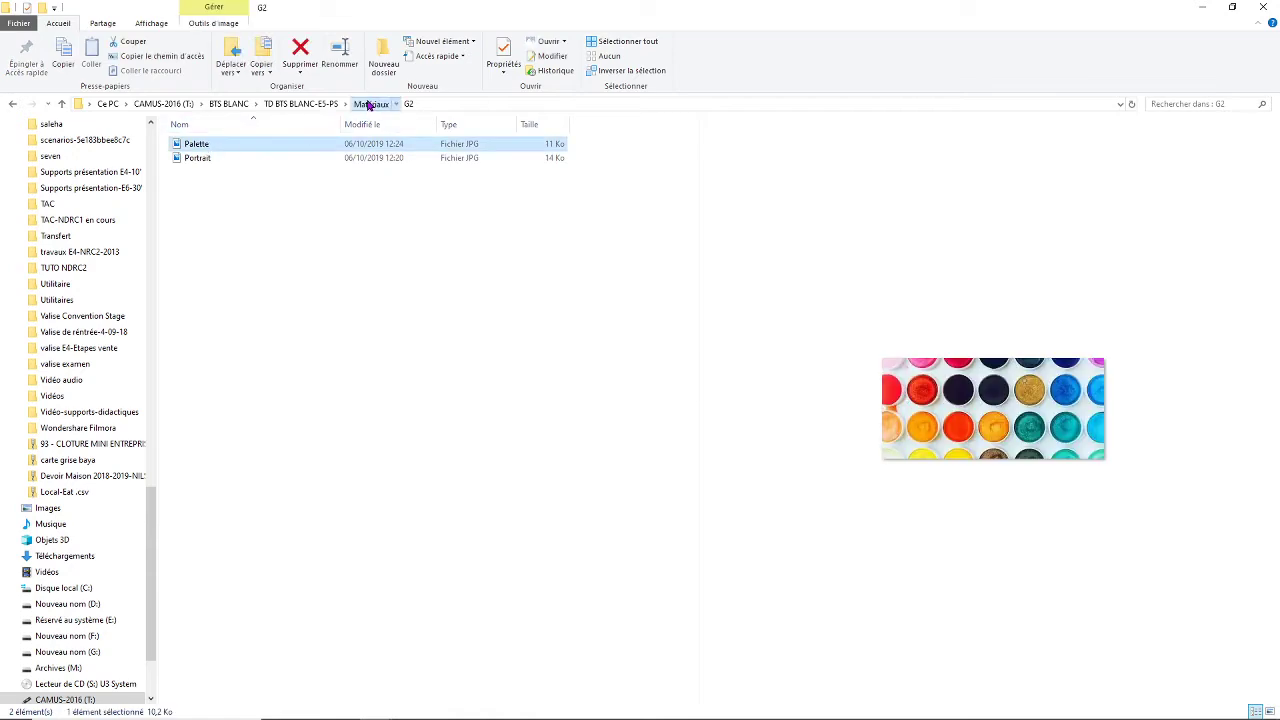
{"action": "left_click", "coordinate": [370, 104]}
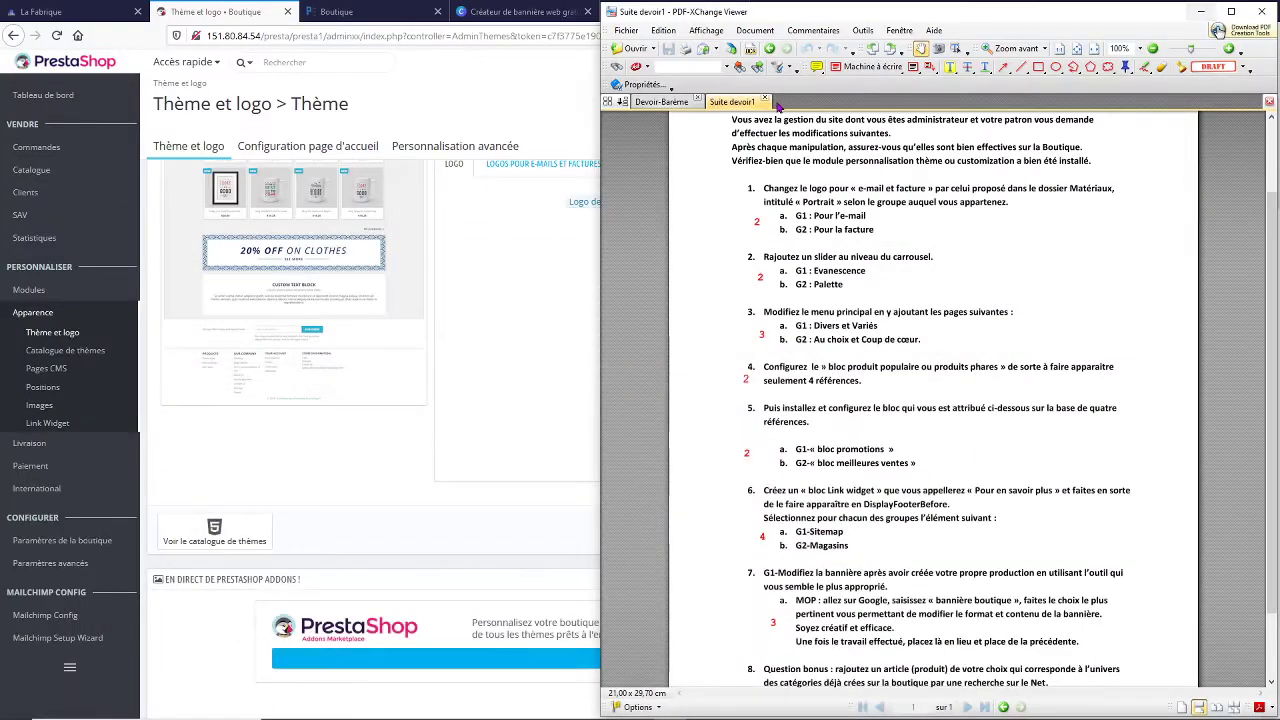
{"action": "left_click", "coordinate": [1201, 7]}
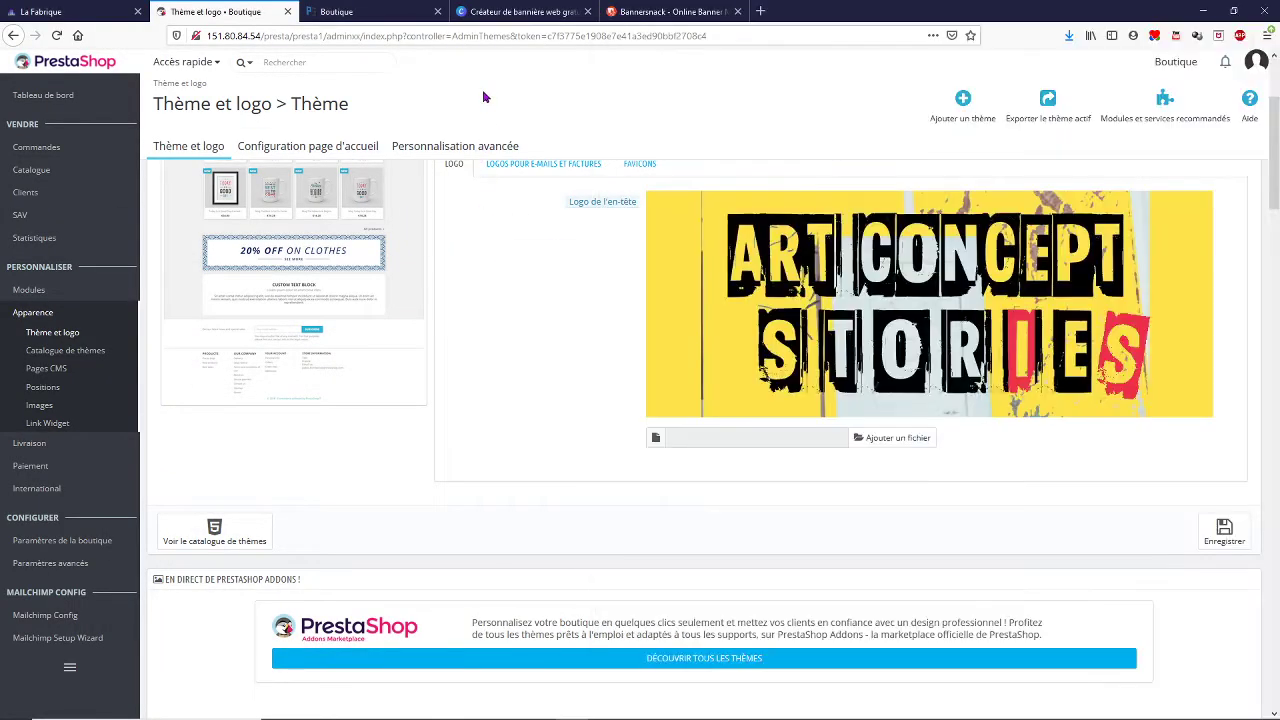
{"action": "left_click", "coordinate": [487, 98]}
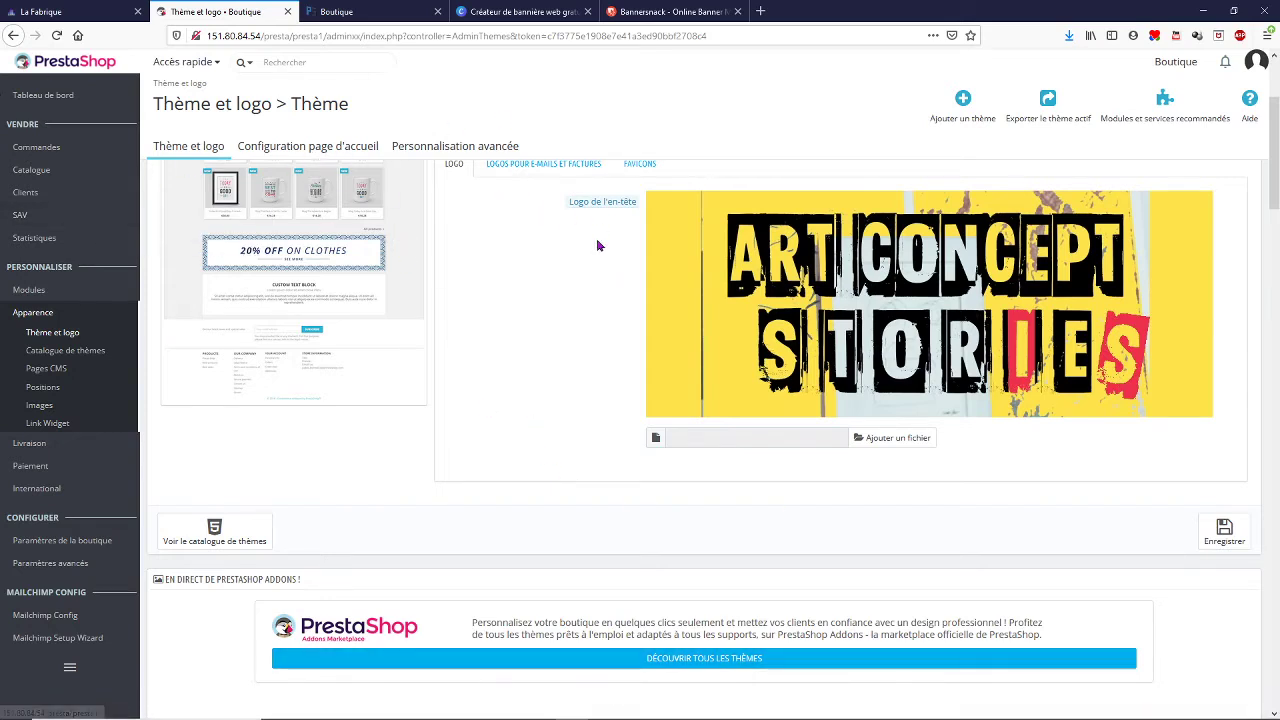
Open the Configuration page d'accueil page and examine the map of the theme's main modules from header to footer
{"action": "left_click", "coordinate": [300, 153]}
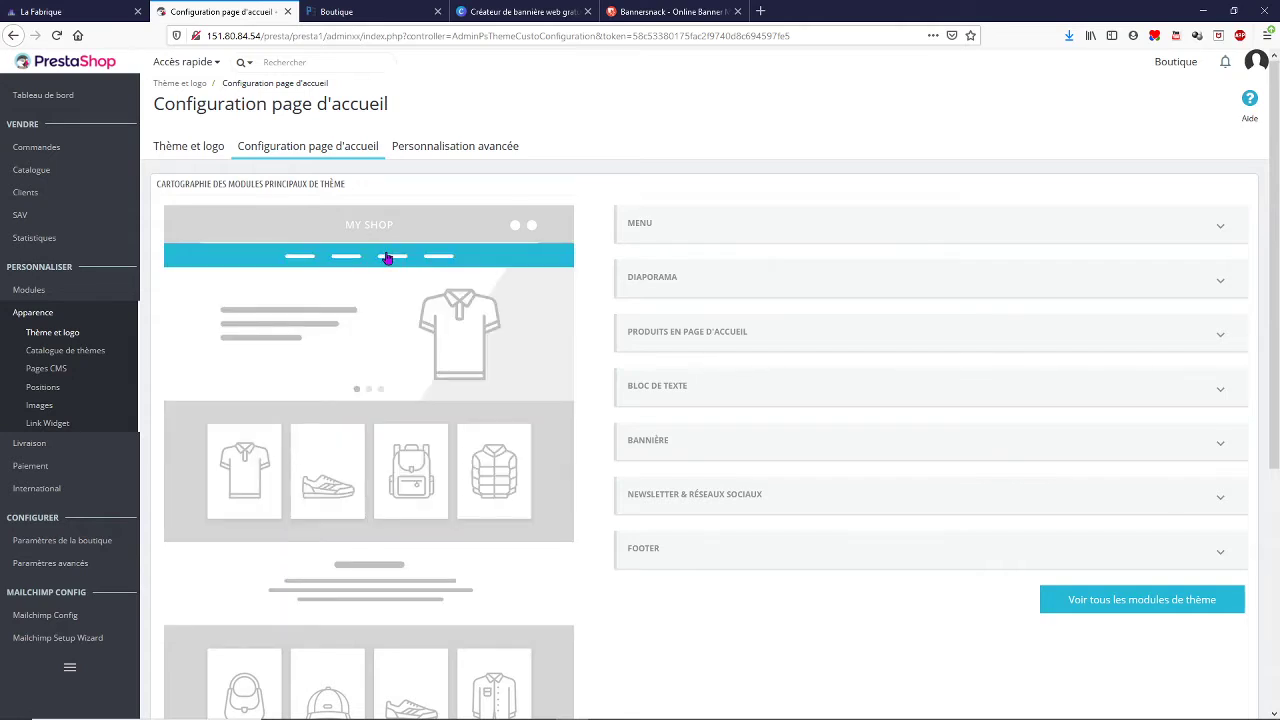
{"action": "scroll", "coordinate": [356, 588], "scroll_direction": "down", "scroll_amount": 1}
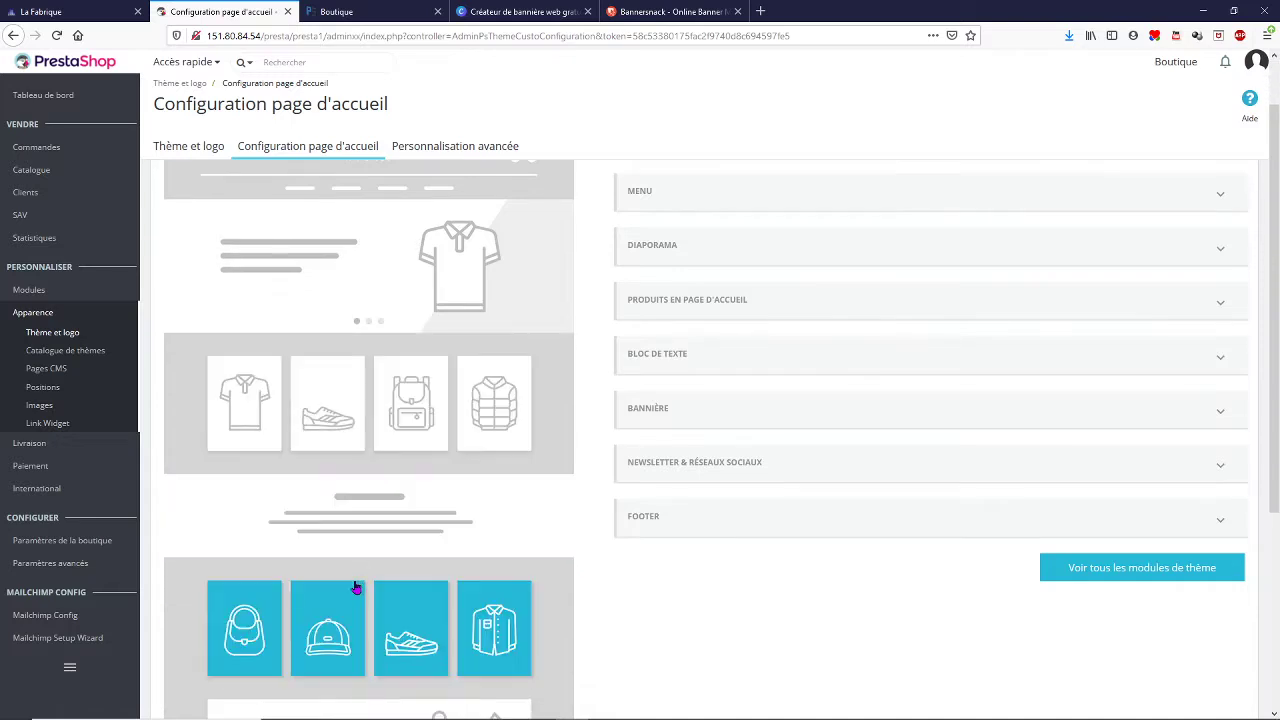
{"action": "scroll", "coordinate": [388, 665], "scroll_direction": "down", "scroll_amount": 3}
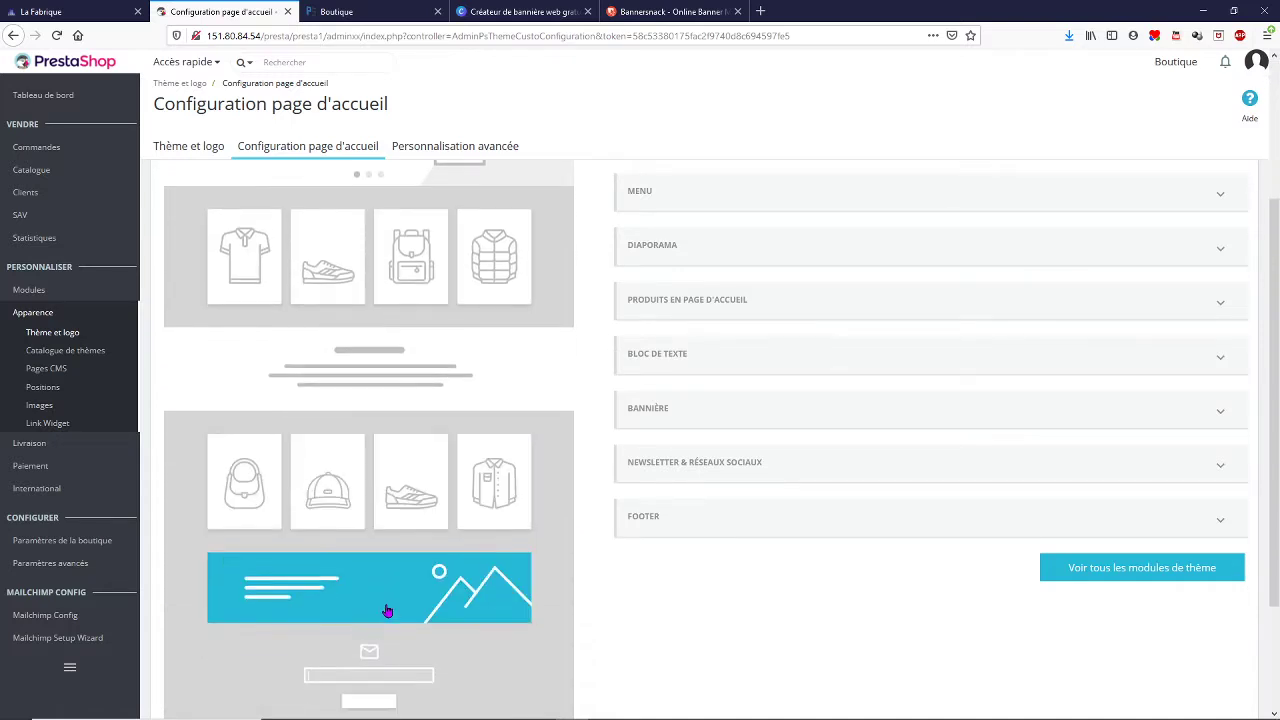
{"action": "scroll", "coordinate": [390, 600], "scroll_direction": "down", "scroll_amount": 2}
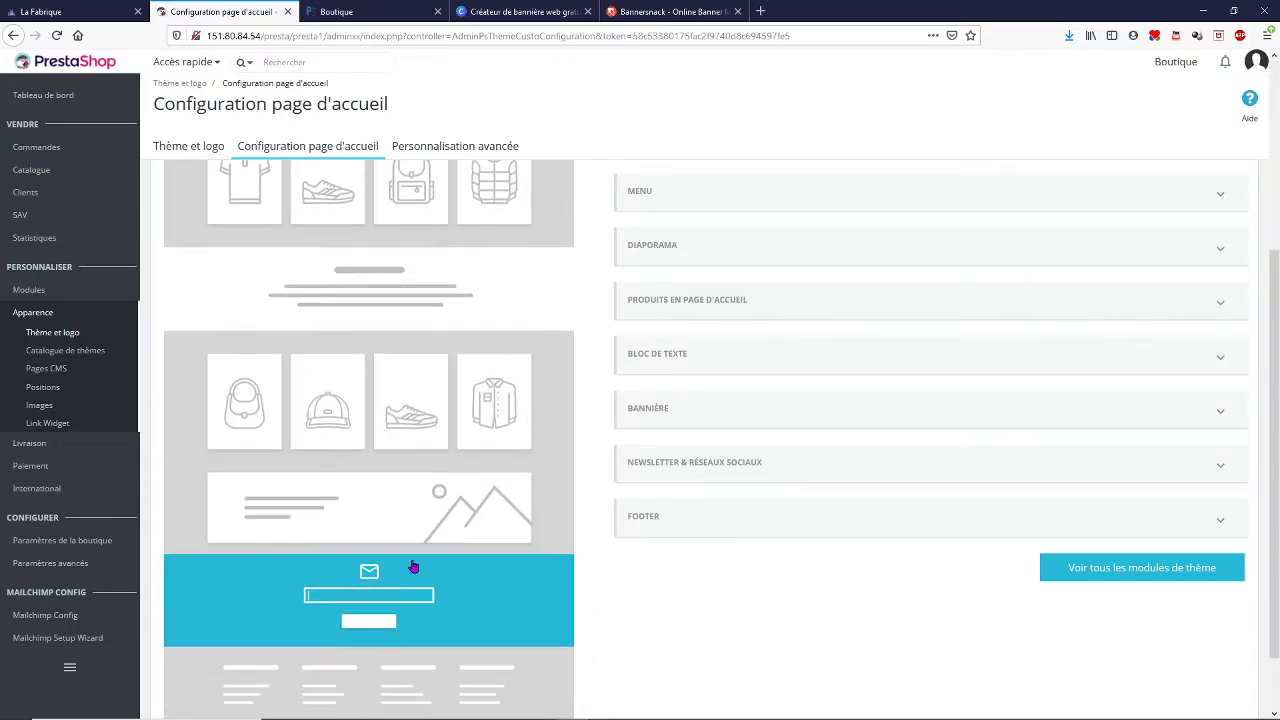
{"action": "scroll", "coordinate": [413, 566], "scroll_direction": "down", "scroll_amount": 1}
{"action": "scroll", "coordinate": [404, 590], "scroll_direction": "up", "scroll_amount": 1}
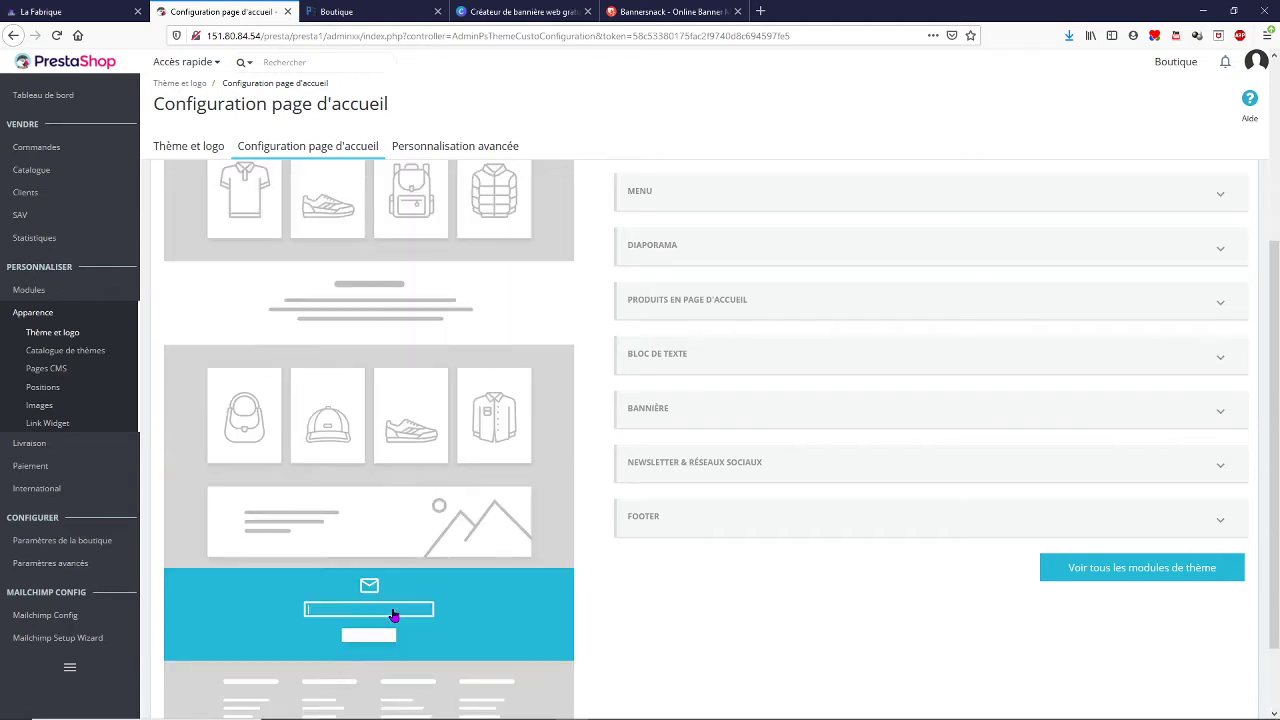
{"action": "scroll", "coordinate": [393, 615], "scroll_direction": "down", "scroll_amount": 3}
{"action": "scroll", "coordinate": [394, 531], "scroll_direction": "up", "scroll_amount": 3}
{"action": "scroll", "coordinate": [397, 603], "scroll_direction": "up", "scroll_amount": 2}
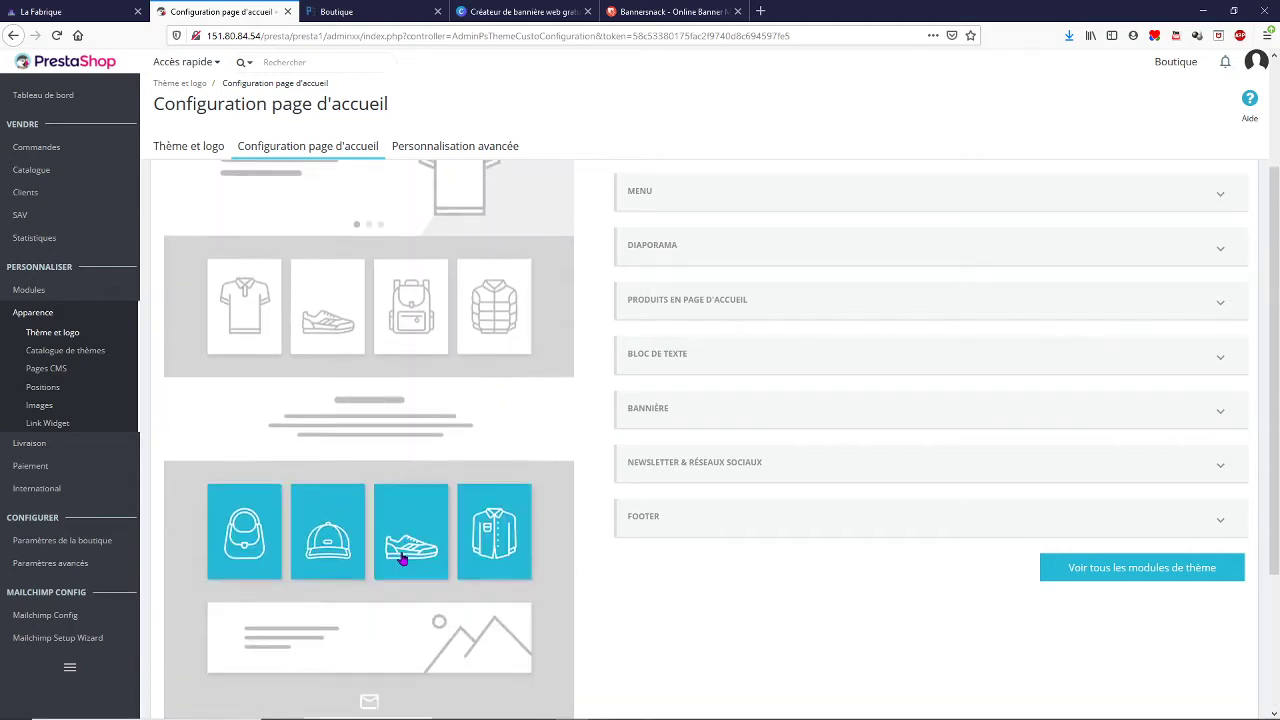
{"action": "scroll", "coordinate": [403, 559], "scroll_direction": "up", "scroll_amount": 5}
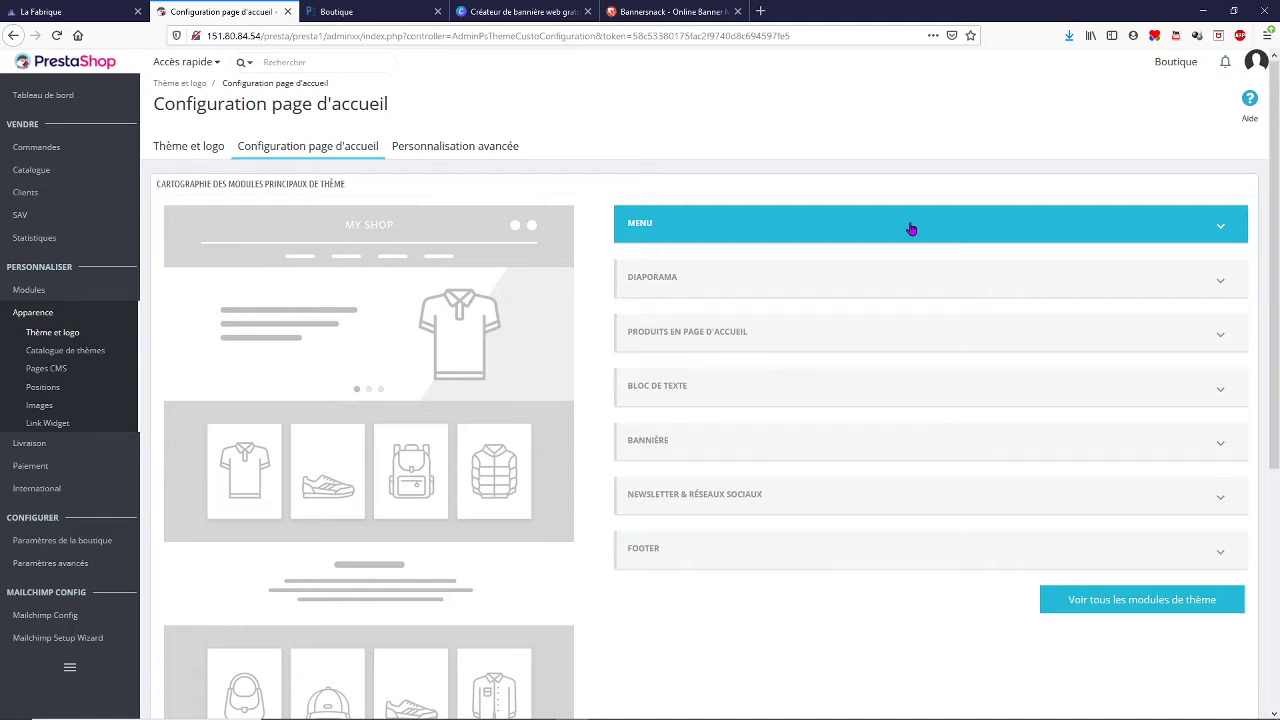
Open the configuration of the Carrousel module under Diaporama and examine its parameters and list of slides
{"action": "left_click", "coordinate": [938, 283]}
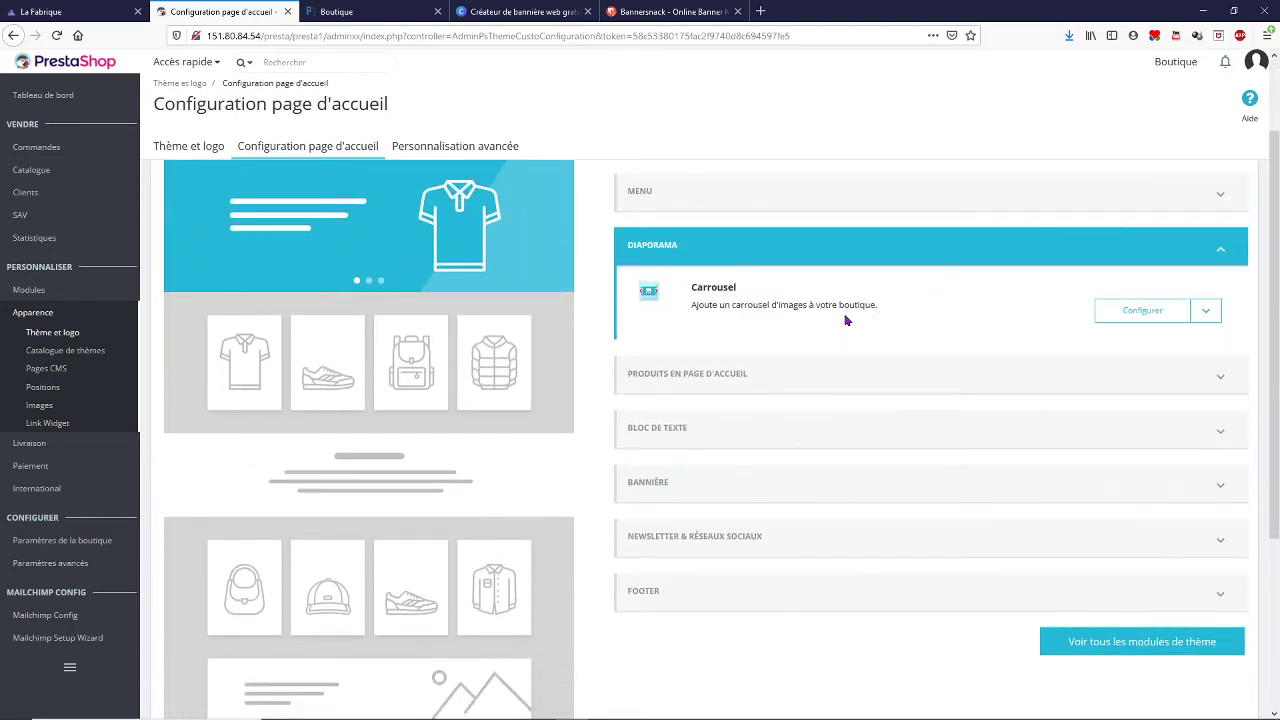
{"action": "left_click", "coordinate": [1154, 318]}
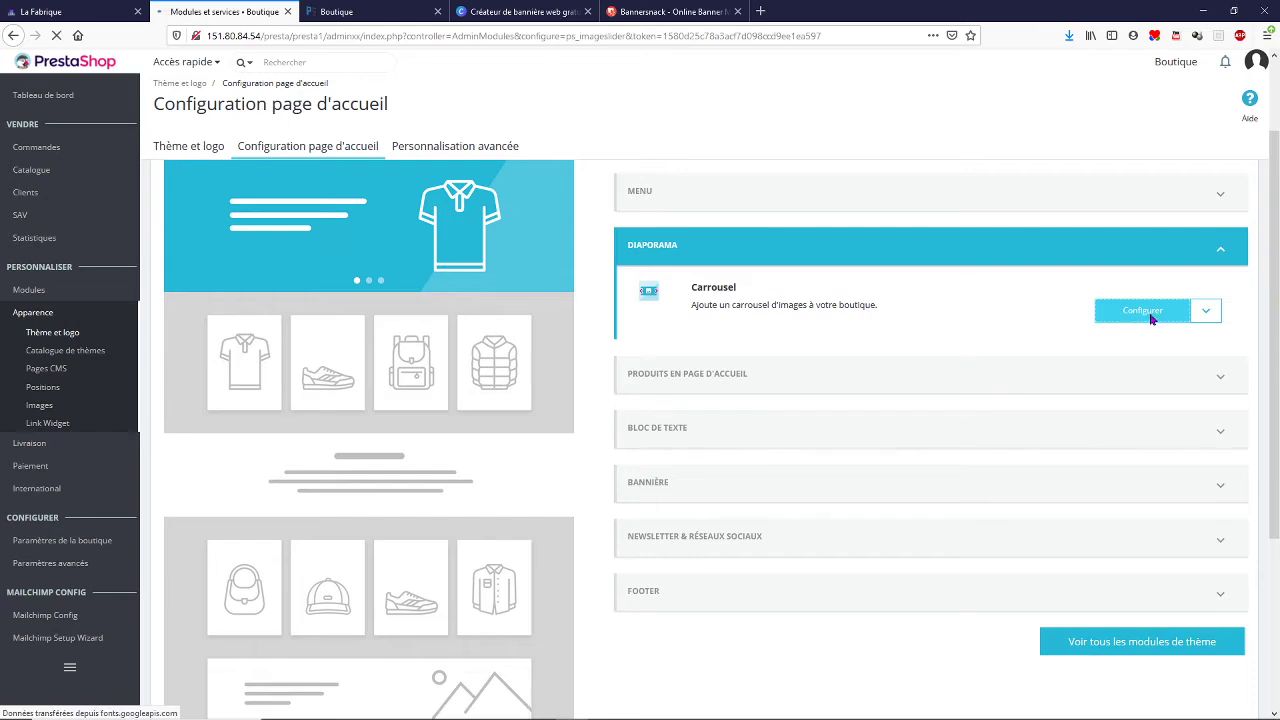
{"action": "scroll", "coordinate": [648, 291], "scroll_direction": "down", "scroll_amount": 5}
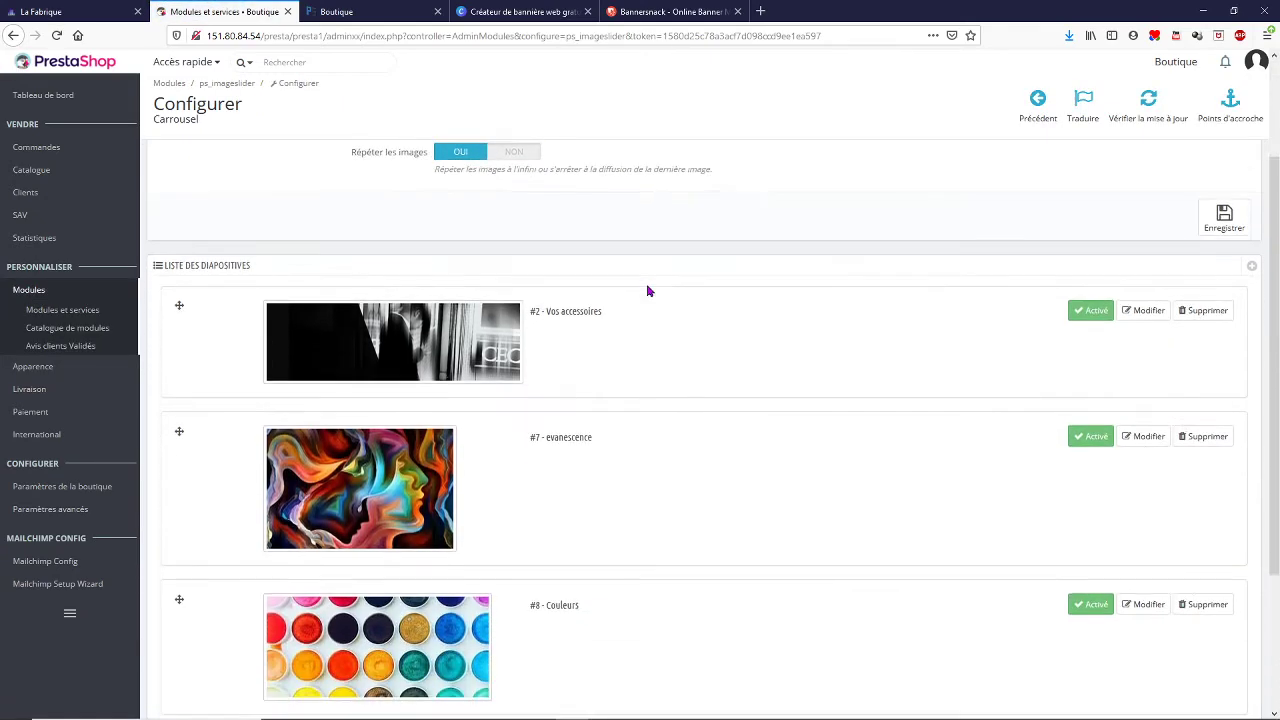
{"action": "scroll", "coordinate": [648, 291], "scroll_direction": "down", "scroll_amount": 2}
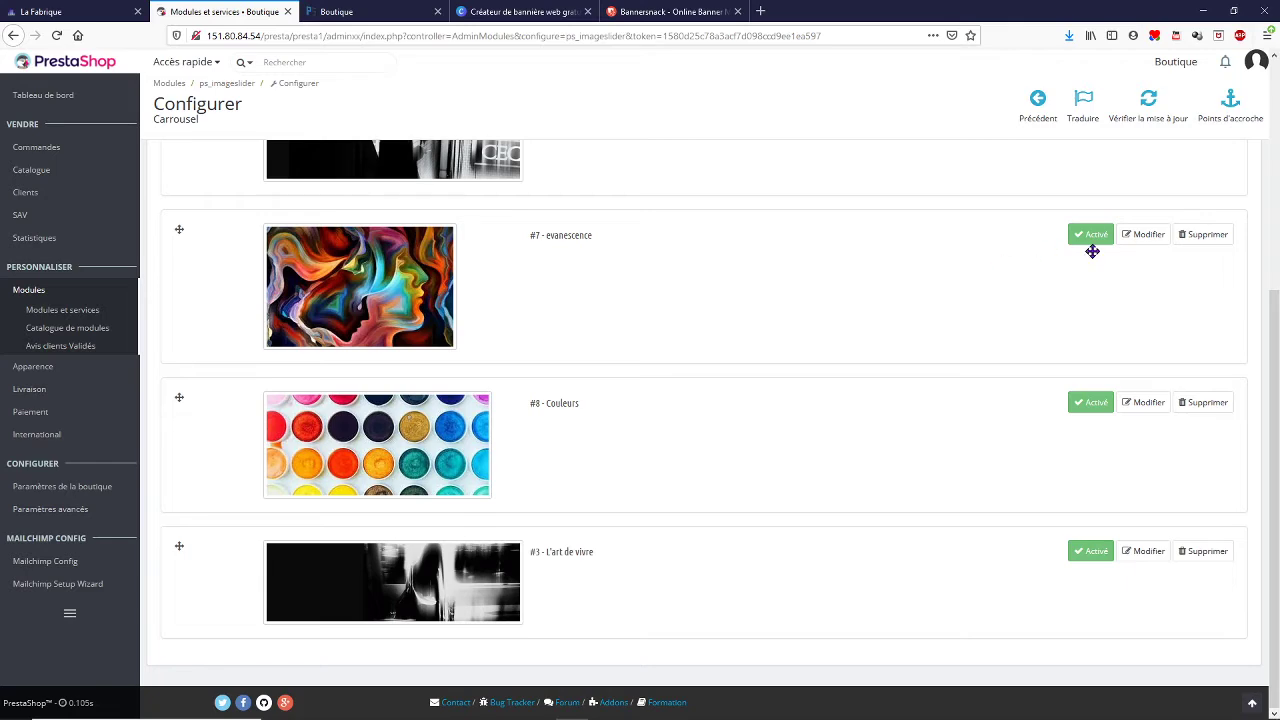
{"action": "scroll", "coordinate": [909, 306], "scroll_direction": "up", "scroll_amount": 2}
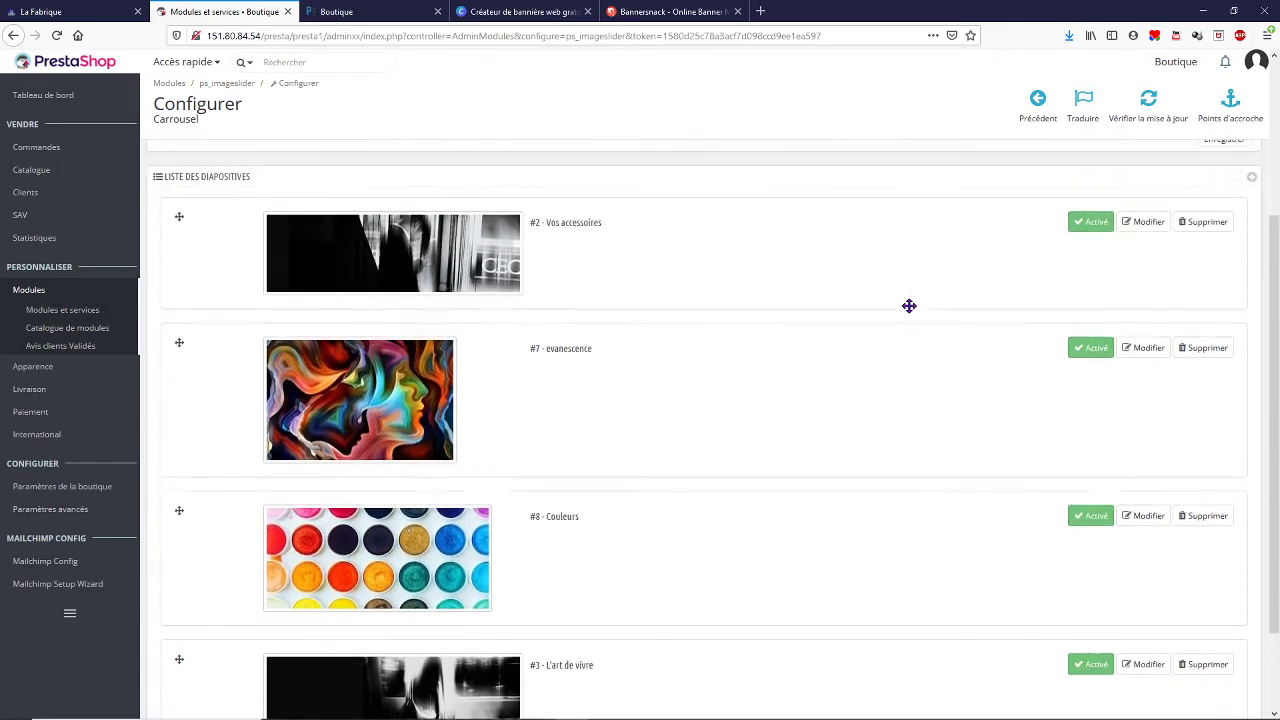
{"action": "scroll", "coordinate": [909, 306], "scroll_direction": "up", "scroll_amount": 3}
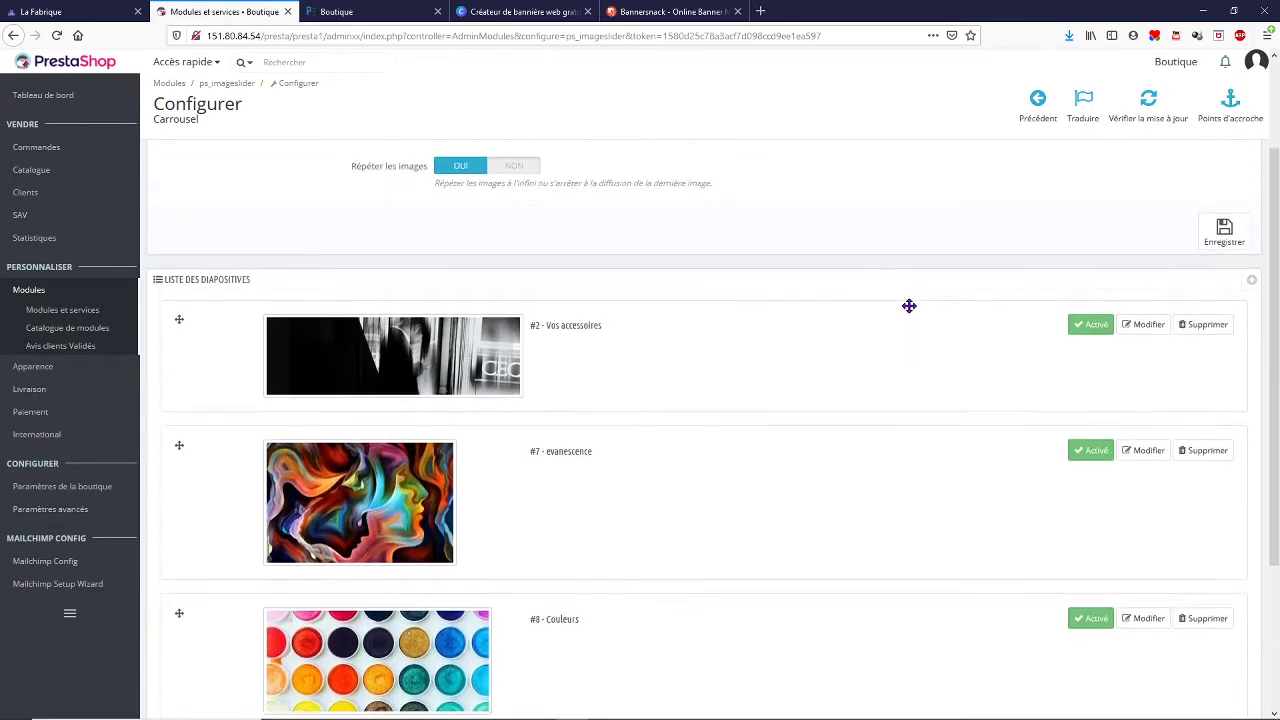
{"action": "scroll", "coordinate": [909, 313], "scroll_direction": "down", "scroll_amount": 3}
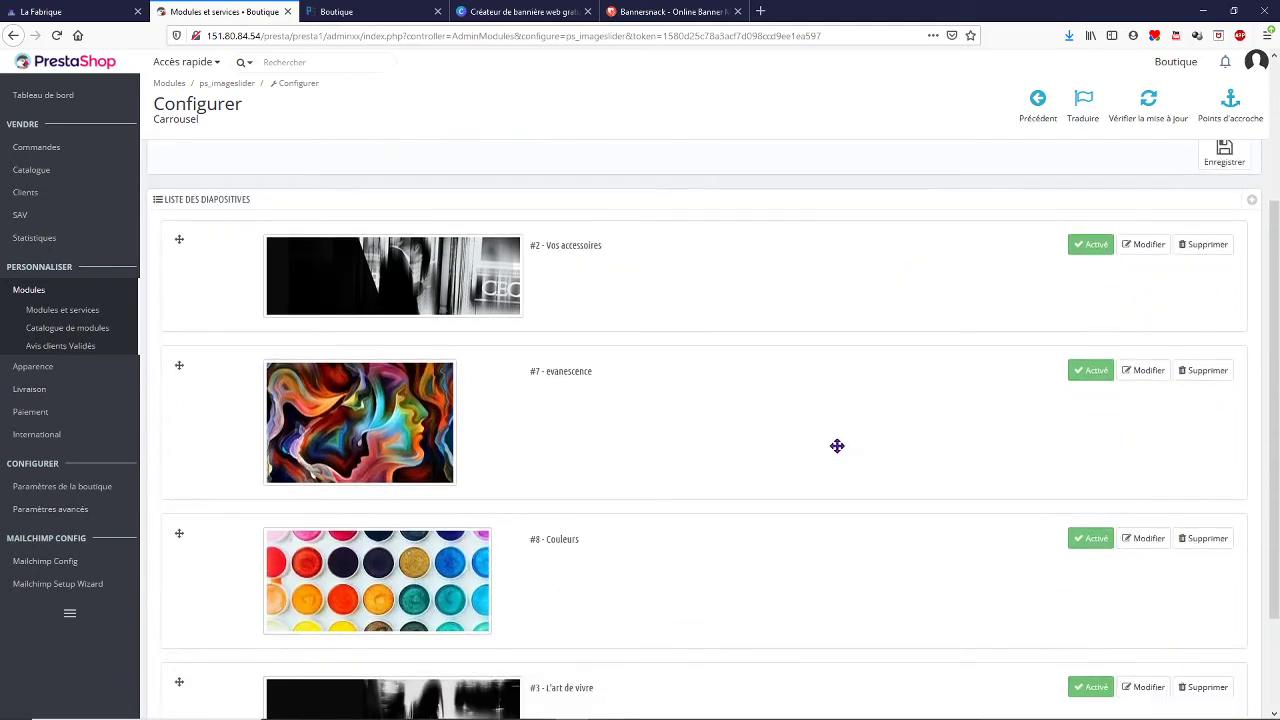
{"action": "scroll", "coordinate": [806, 357], "scroll_direction": "up", "scroll_amount": 3}
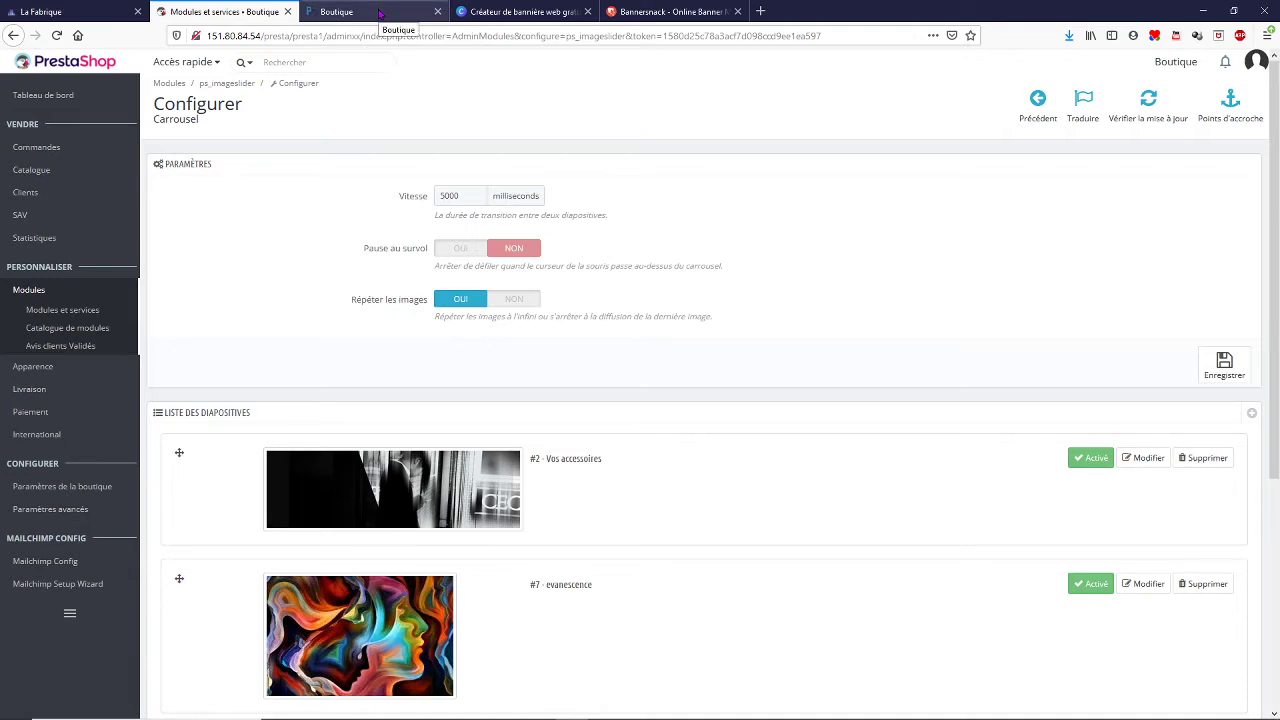
Switch to the Boutique storefront and go through the carousel slides to check Evanescence and Couleurs
{"action": "left_click", "coordinate": [380, 12]}
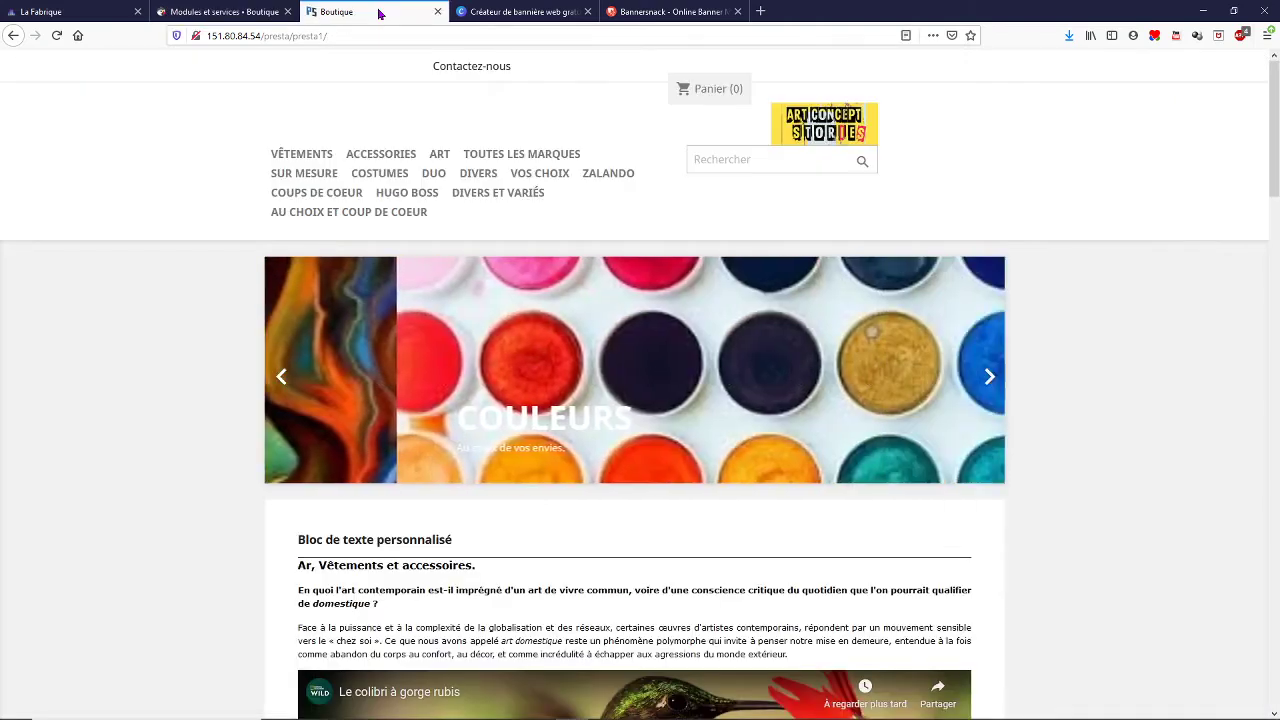
{"action": "left_click", "coordinate": [992, 381]}
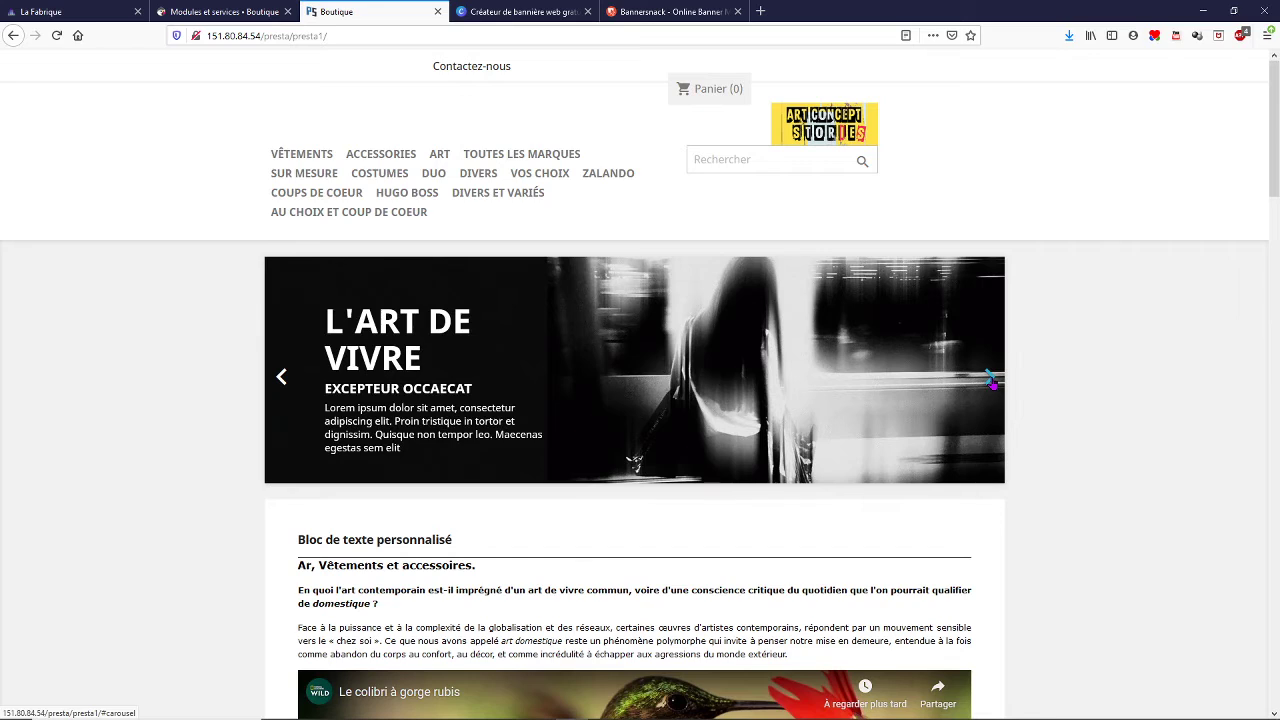
{"action": "left_click", "coordinate": [992, 381]}
{"action": "left_click", "coordinate": [992, 381]}
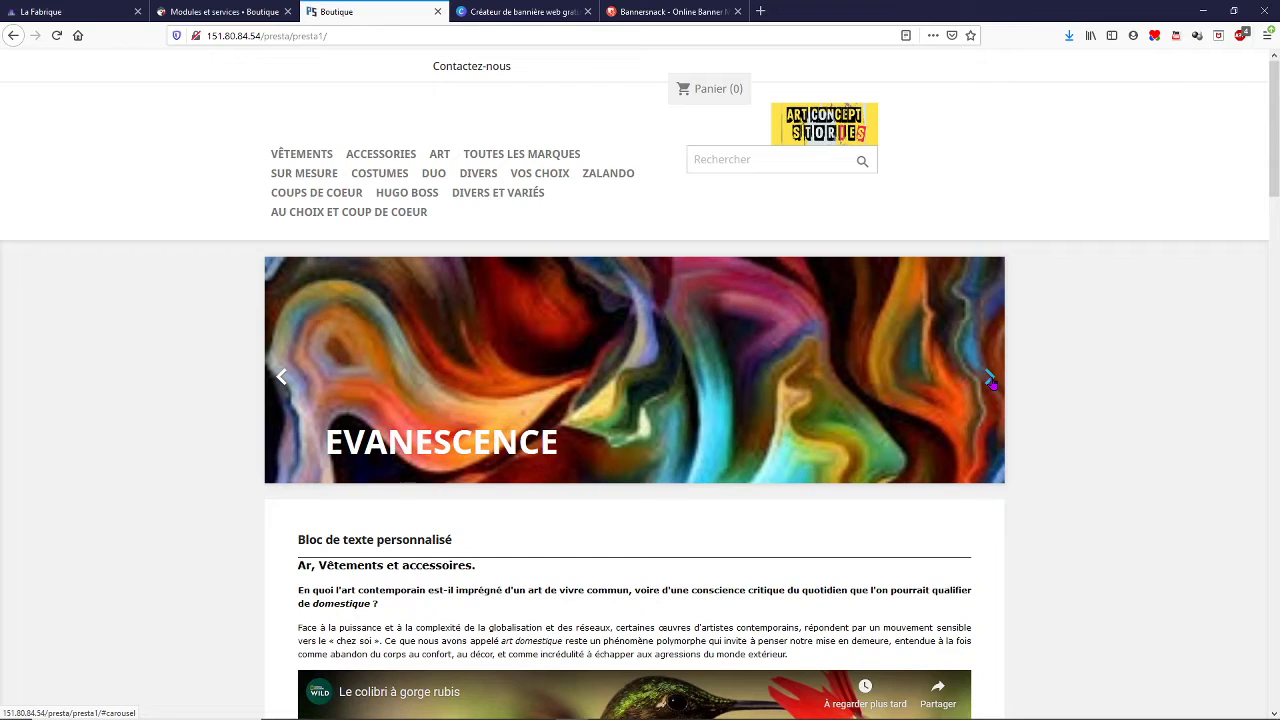
{"action": "left_click", "coordinate": [992, 381]}
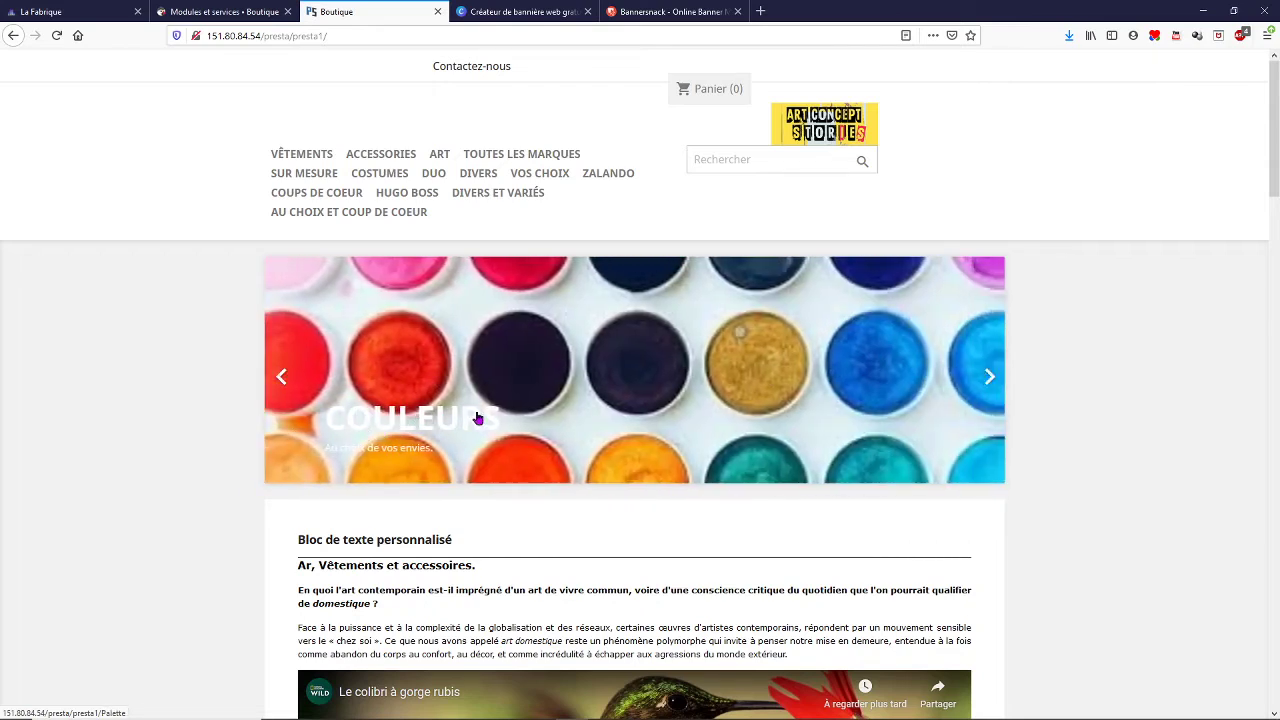
Go back to the Carrousel configuration in the back office and read the main menu task in the Suite devoir1 PDF
{"action": "left_click", "coordinate": [245, 11]}
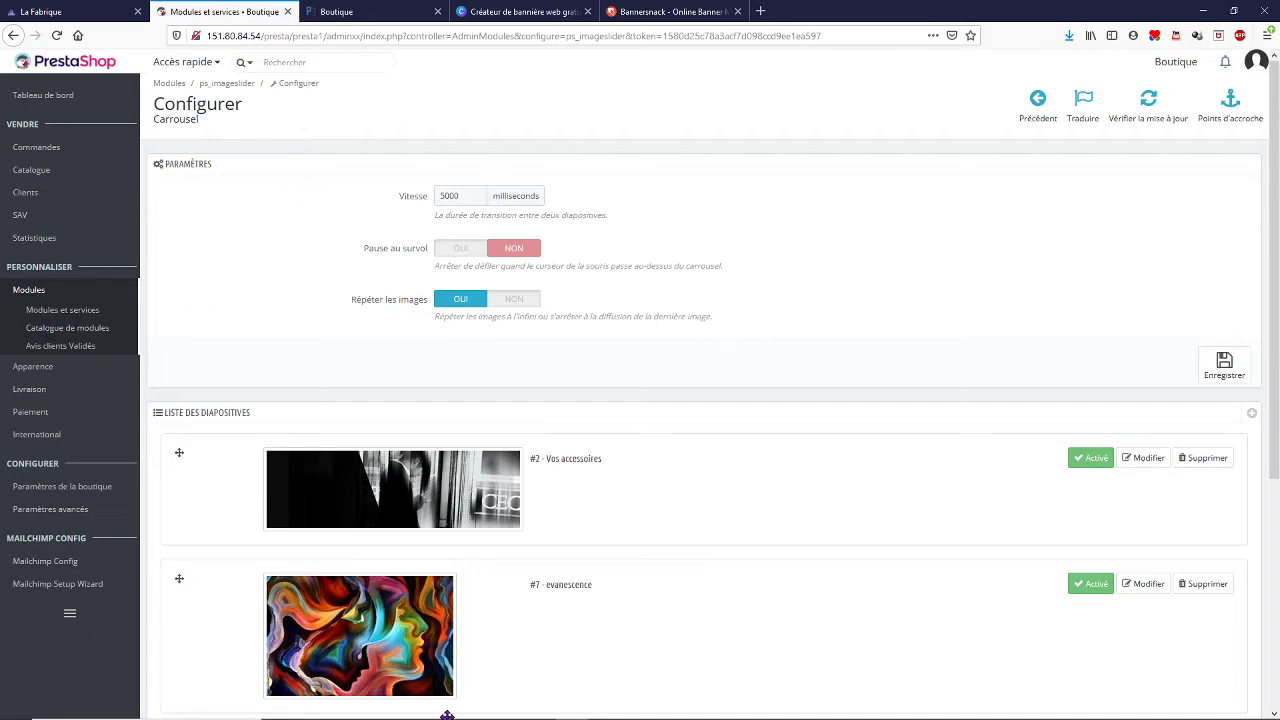
{"action": "mouse_move", "coordinate": [450, 716]}
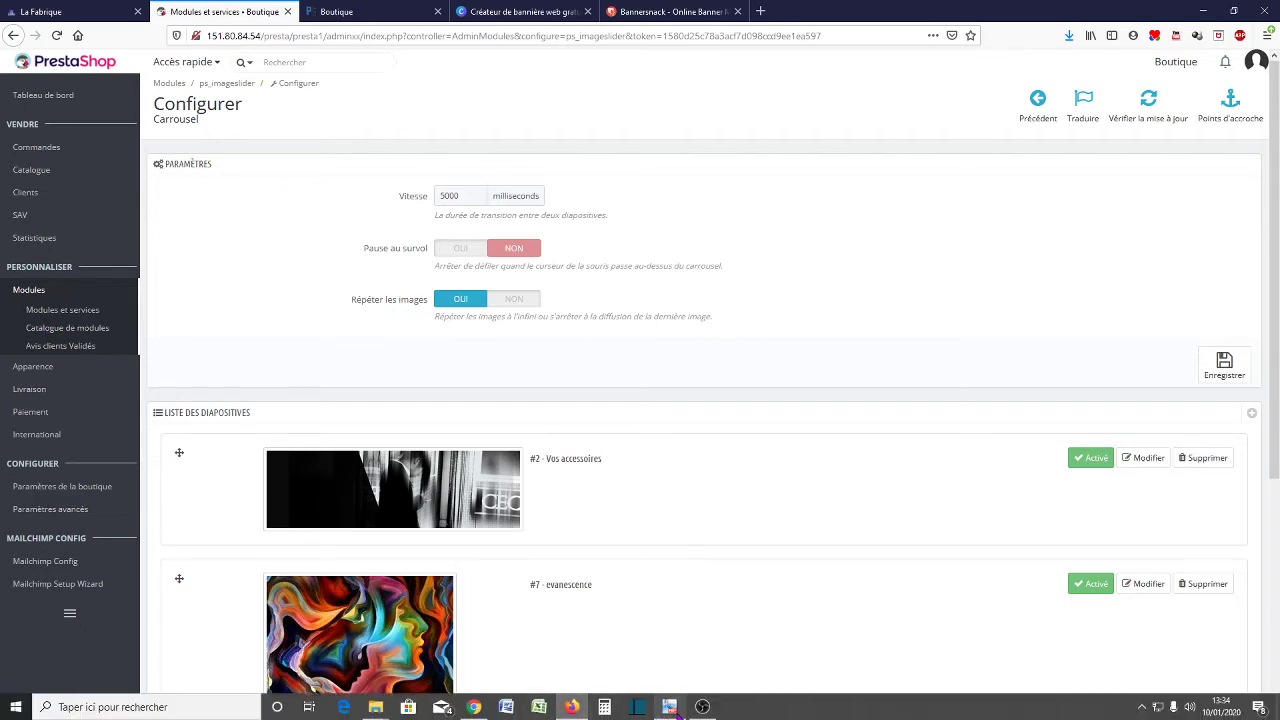
{"action": "left_click", "coordinate": [669, 707]}
{"action": "scroll", "coordinate": [985, 365], "scroll_direction": "down", "scroll_amount": 3}
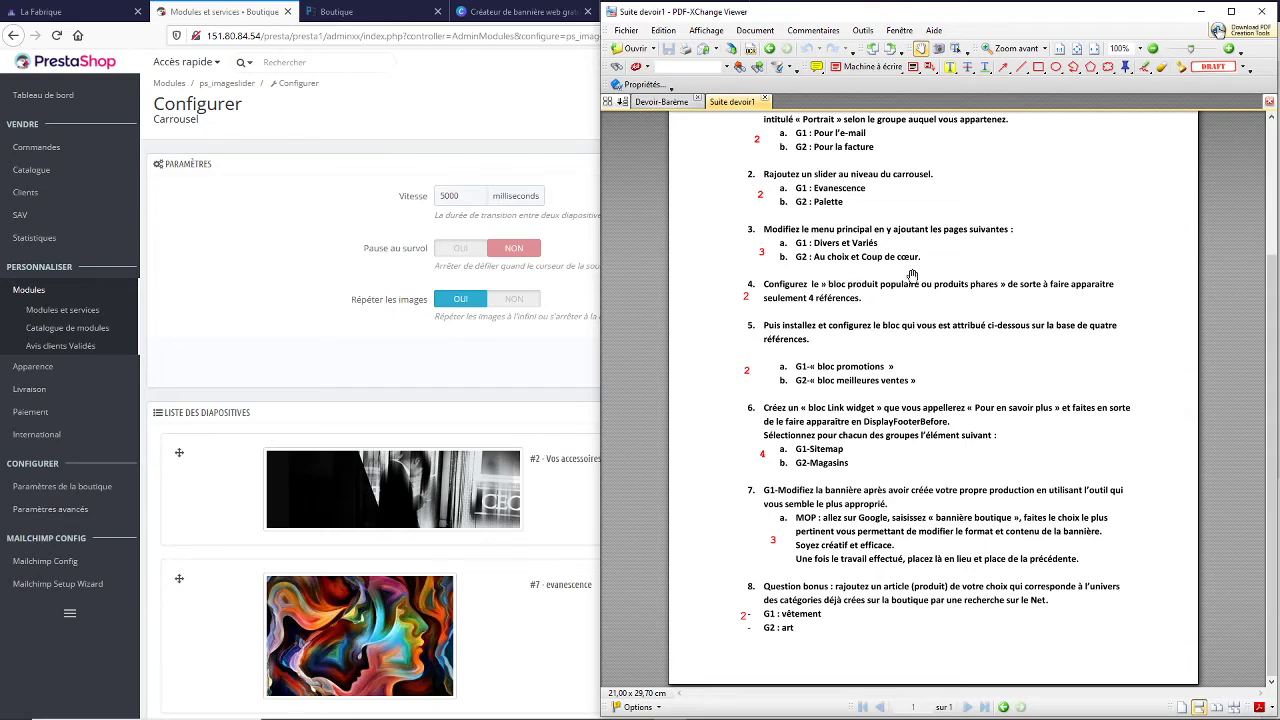
{"action": "left_click", "coordinate": [466, 116]}
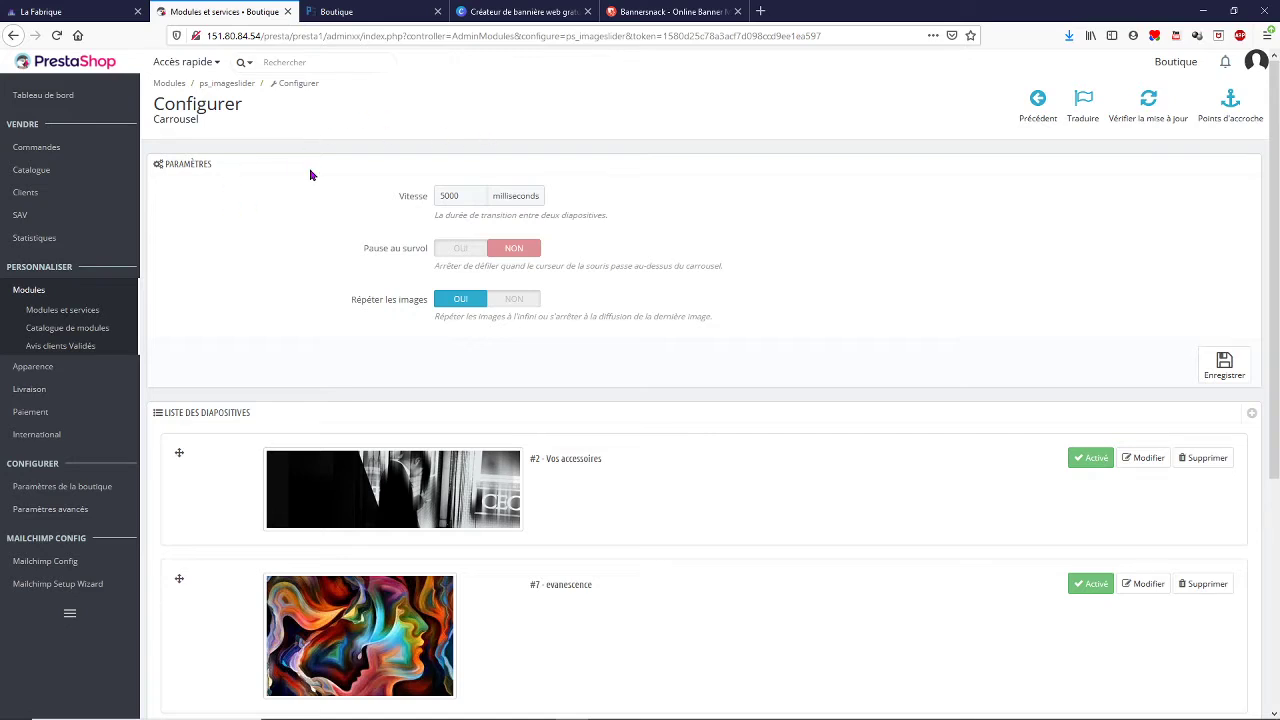
Open the form for adding a catalogue category and expand the Accueil parent category to show its subcategories
{"action": "mouse_move", "coordinate": [33, 176]}
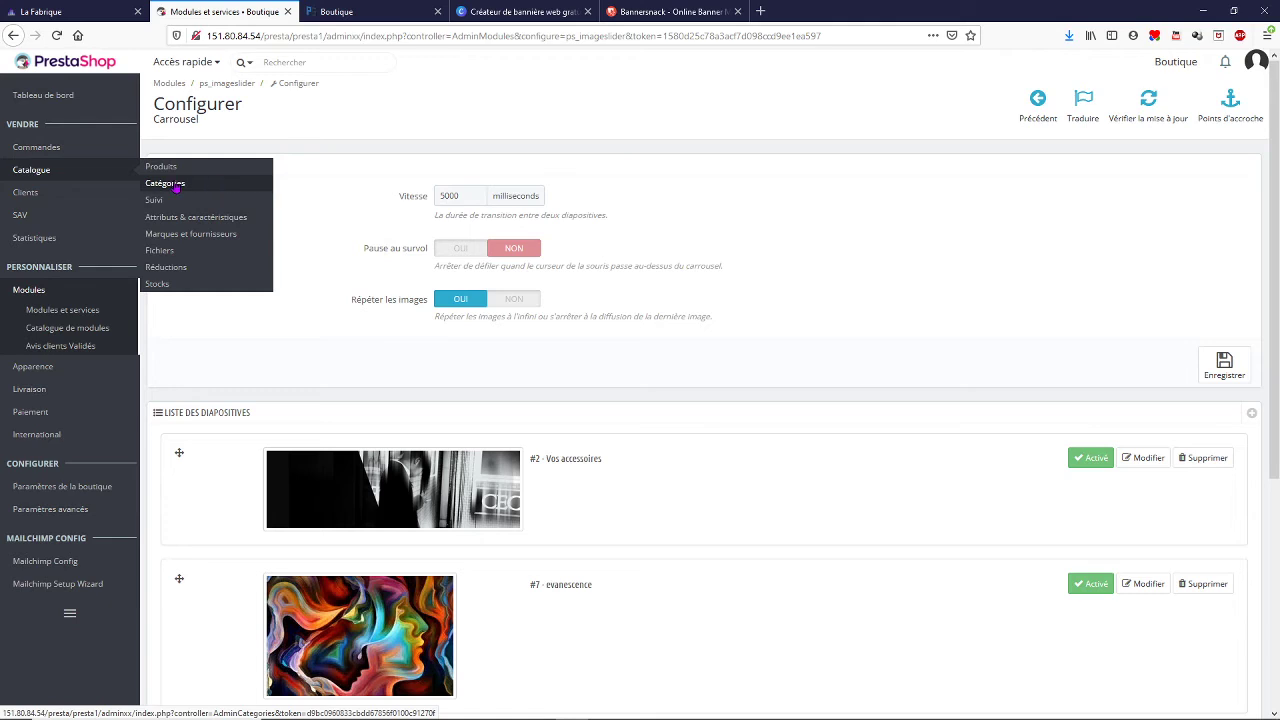
{"action": "left_click", "coordinate": [215, 185]}
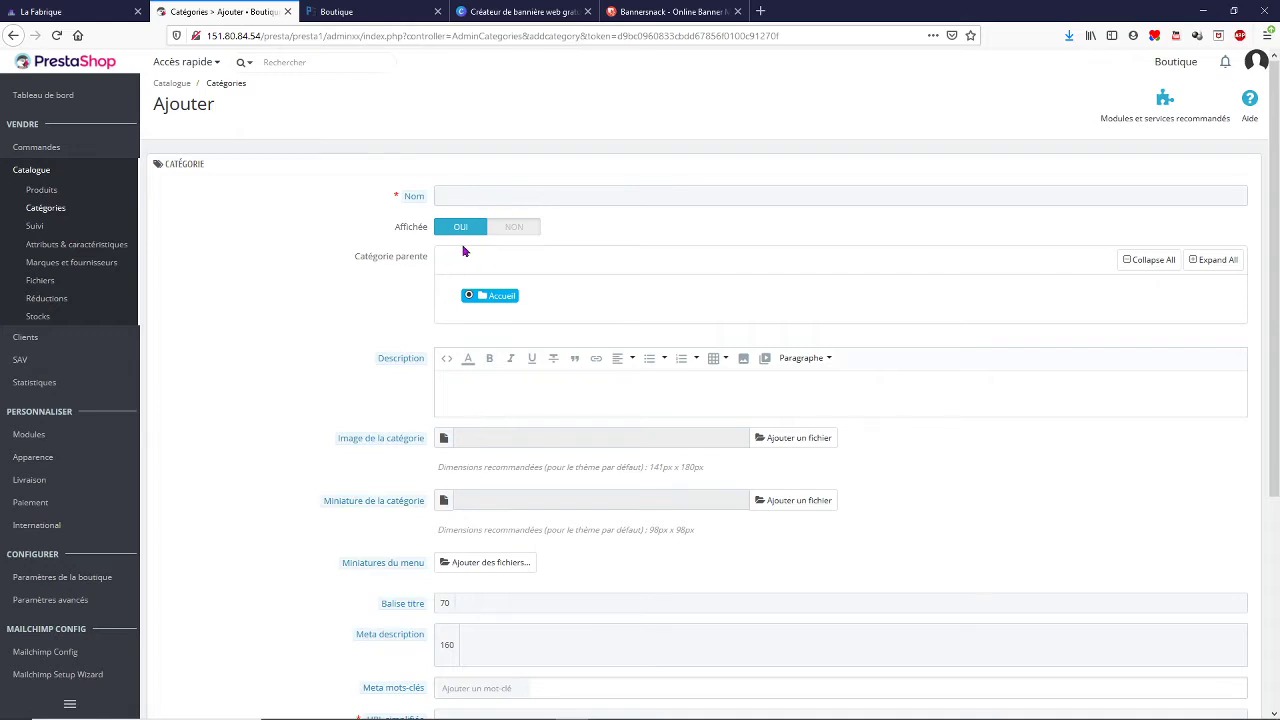
{"action": "left_click", "coordinate": [485, 304]}
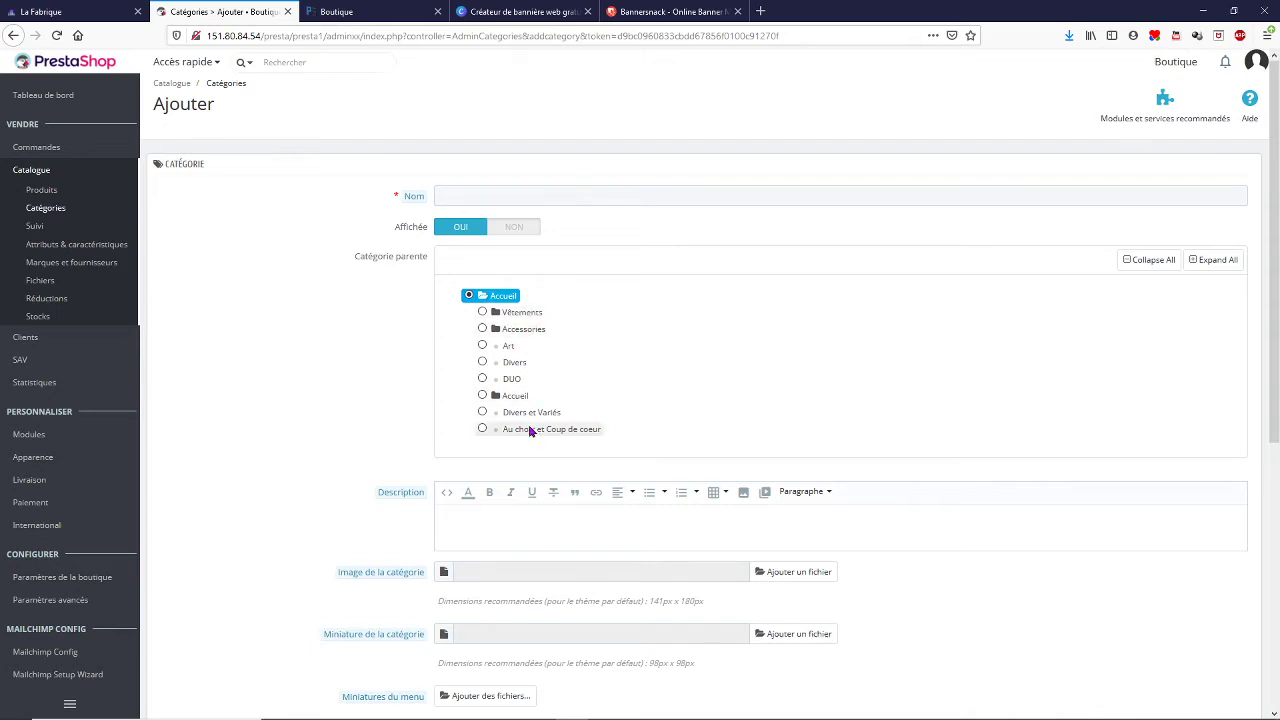
Collapse the Accueil parent category tree in the new category form
{"action": "left_click", "coordinate": [486, 298]}
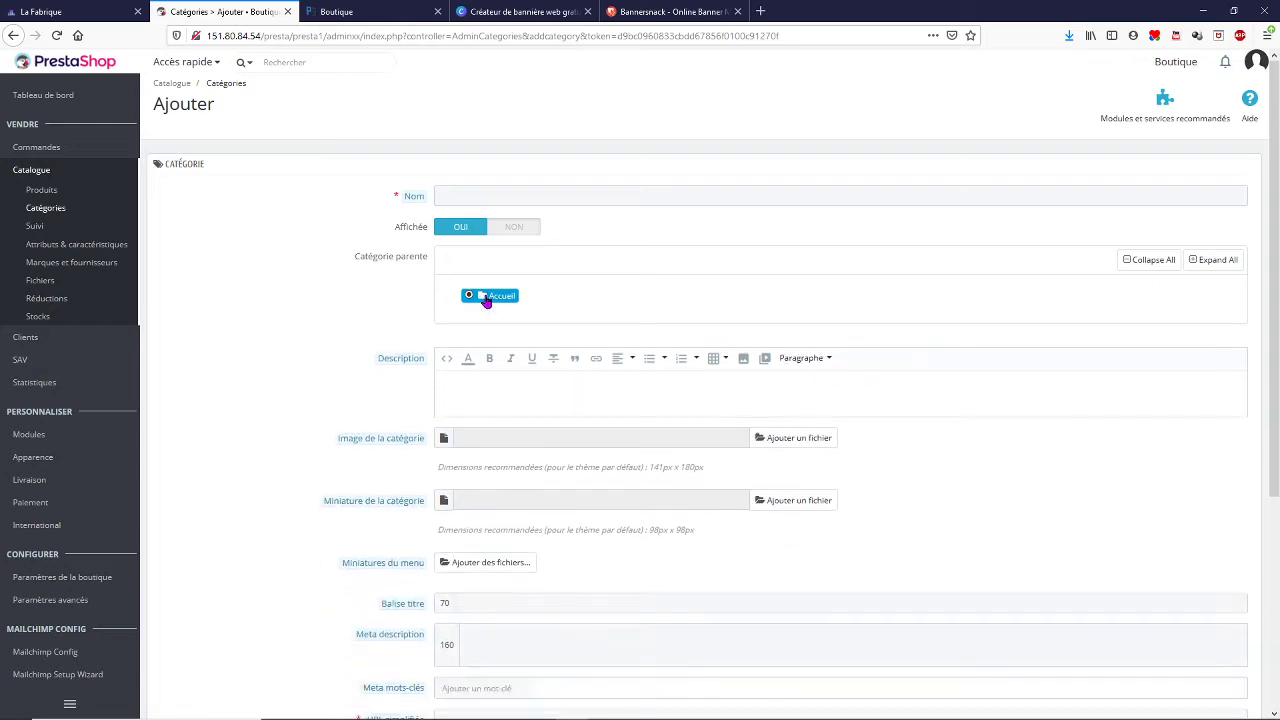
{"action": "left_click", "coordinate": [486, 298]}
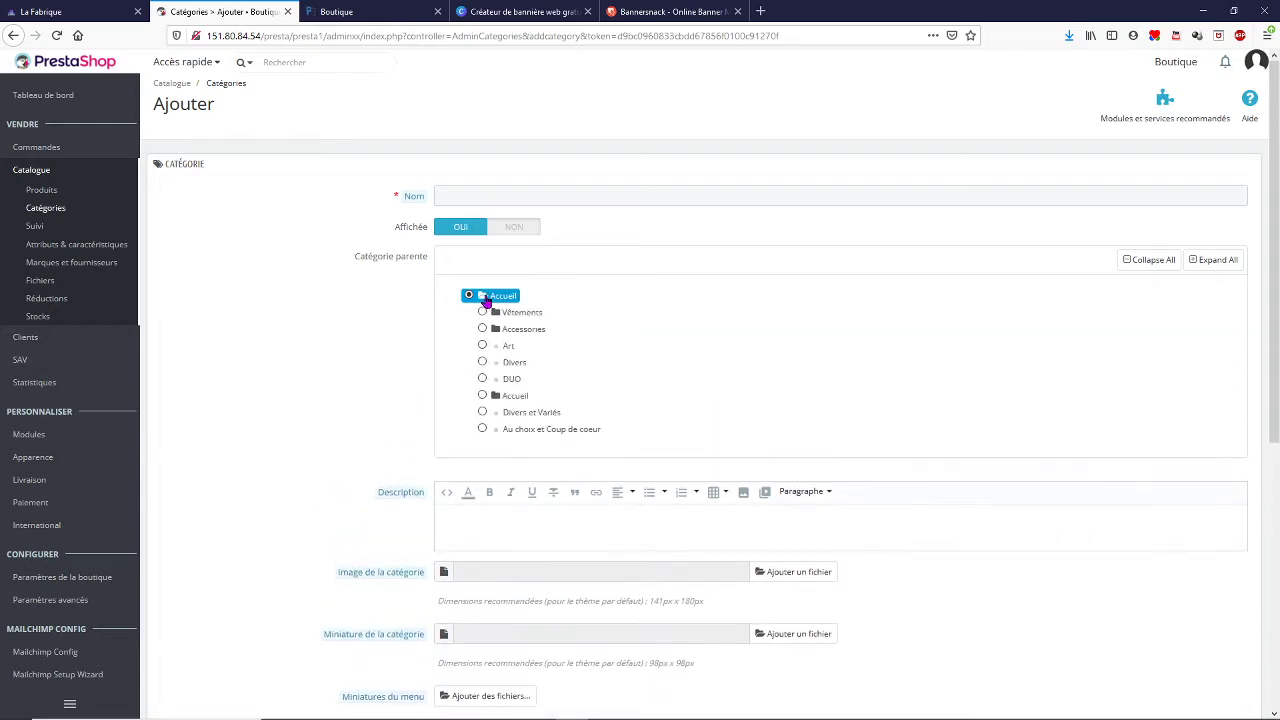
{"action": "left_click", "coordinate": [486, 298]}
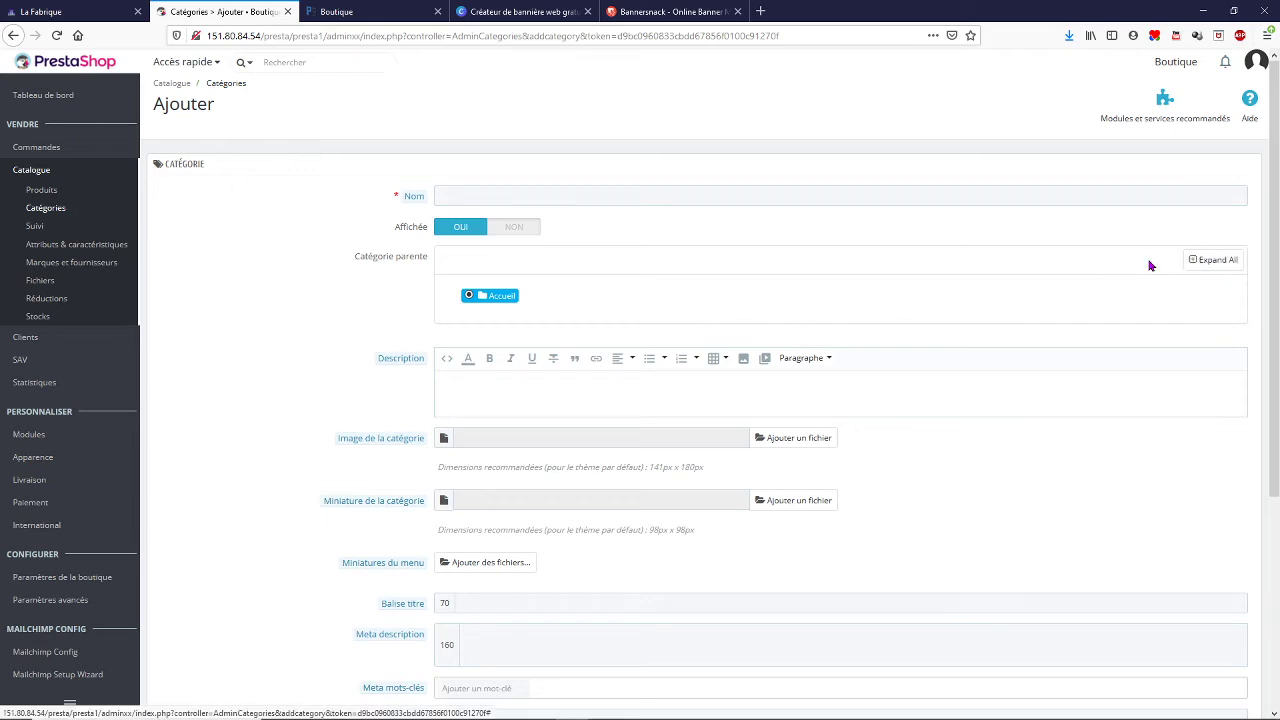
{"action": "left_click", "coordinate": [1221, 266]}
{"action": "left_click", "coordinate": [1221, 266]}
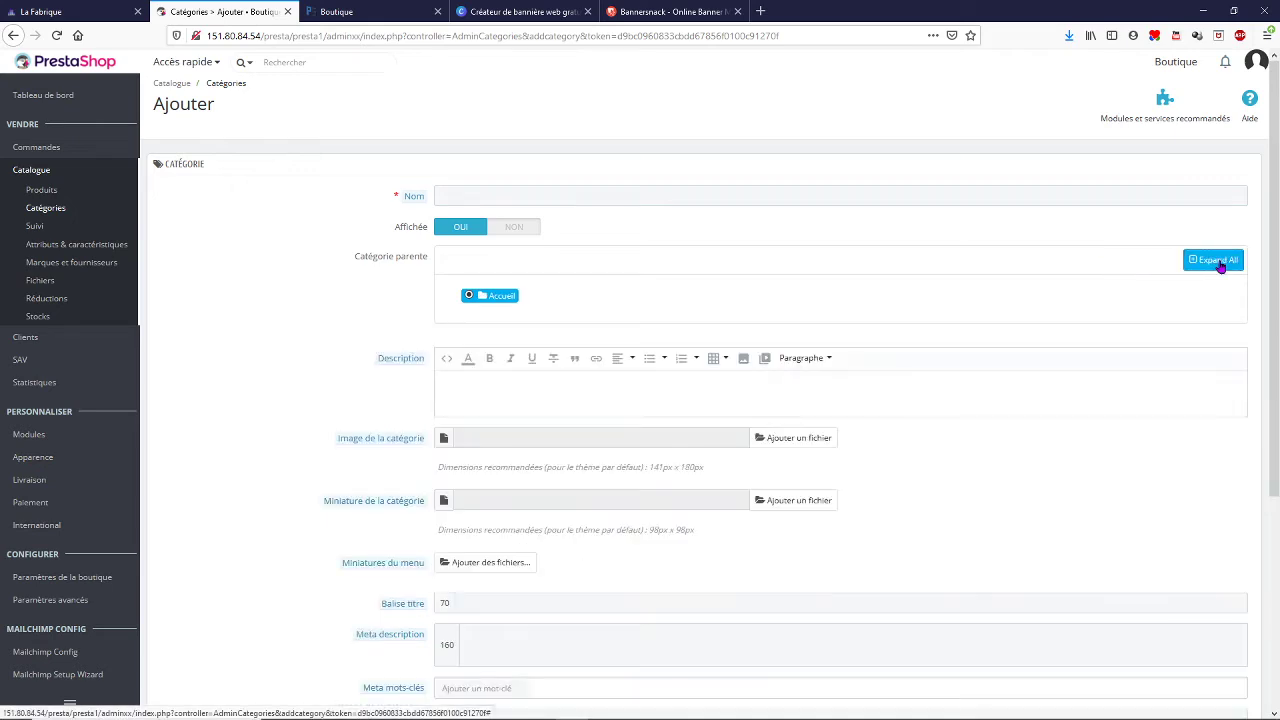
Examine the image, thumbnail, meta, simplified URL and group access fields of the new category form
{"action": "scroll", "coordinate": [546, 360], "scroll_direction": "down", "scroll_amount": 1}
{"action": "scroll", "coordinate": [575, 362], "scroll_direction": "down", "scroll_amount": 1}
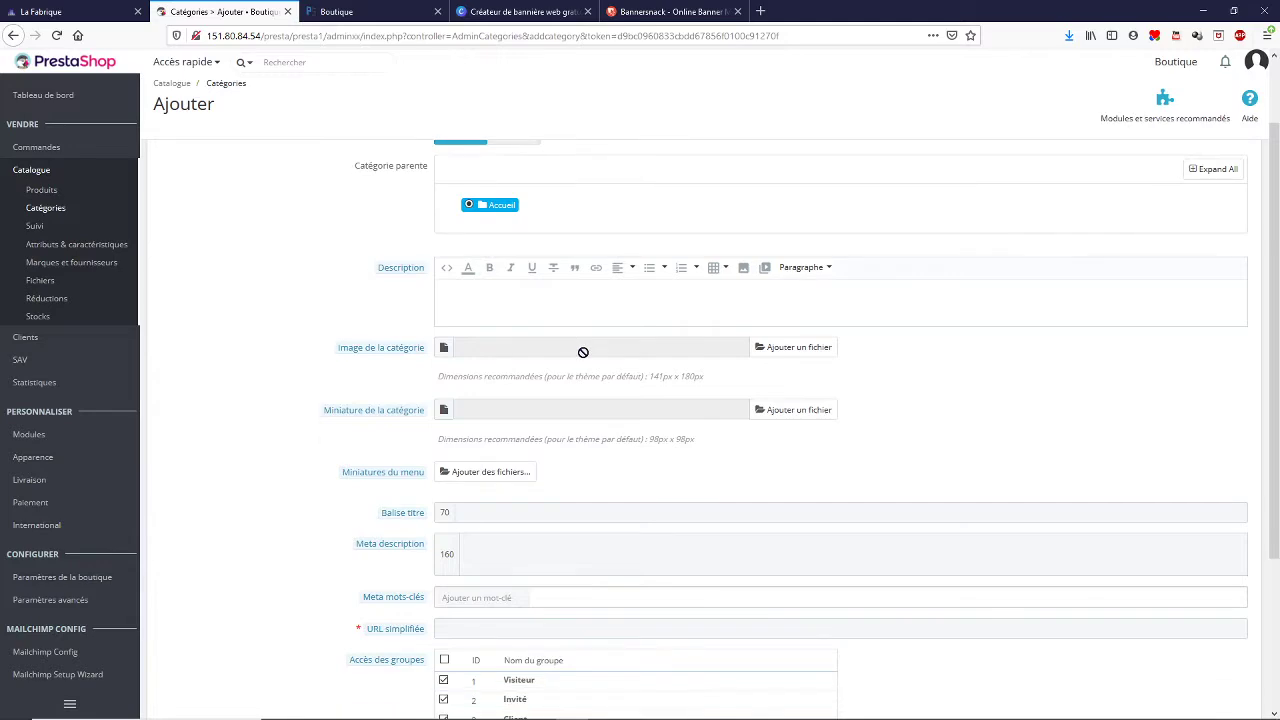
{"action": "scroll", "coordinate": [583, 352], "scroll_direction": "down", "scroll_amount": 3}
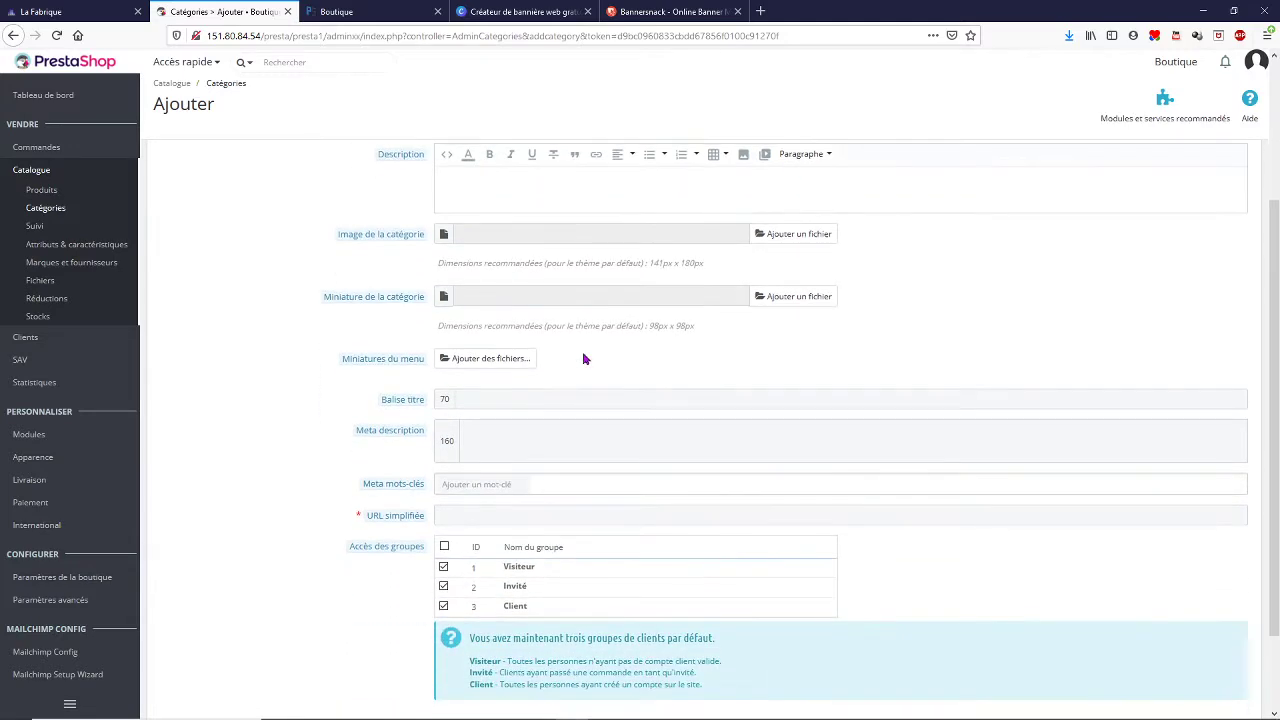
{"action": "scroll", "coordinate": [585, 358], "scroll_direction": "up", "scroll_amount": 1}
{"action": "scroll", "coordinate": [583, 357], "scroll_direction": "down", "scroll_amount": 1}
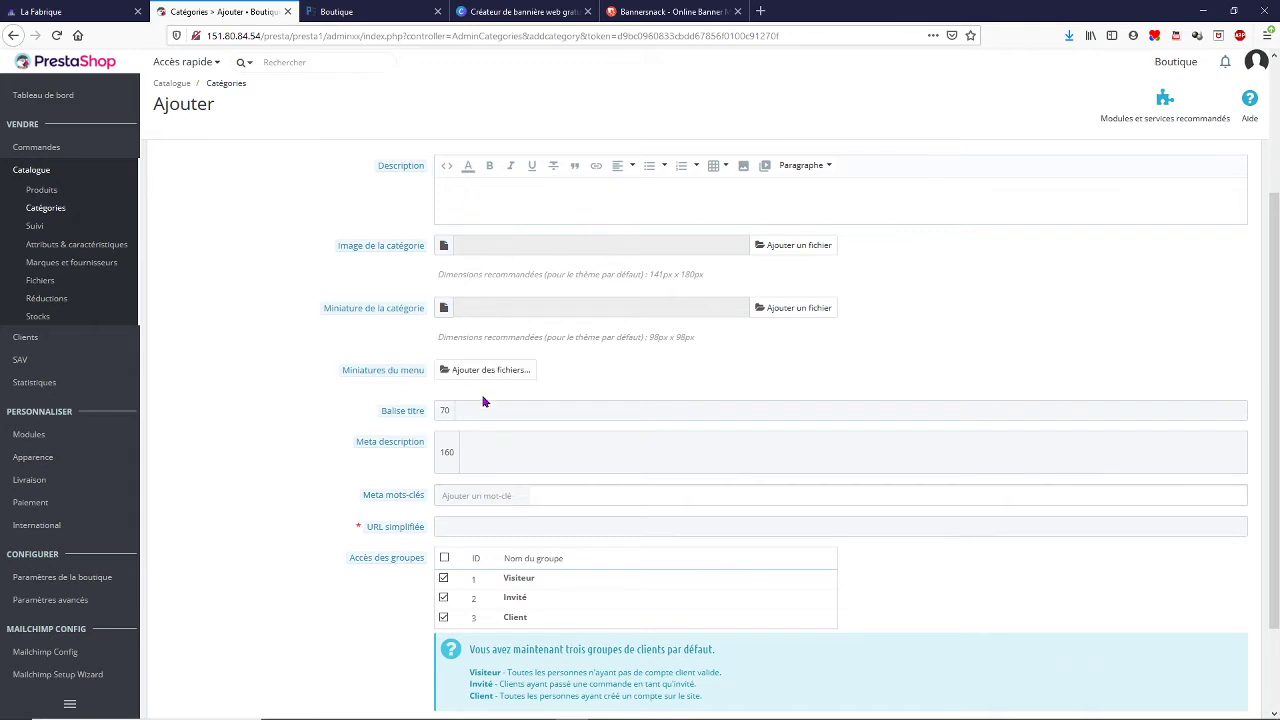
{"action": "scroll", "coordinate": [573, 376], "scroll_direction": "down", "scroll_amount": 2}
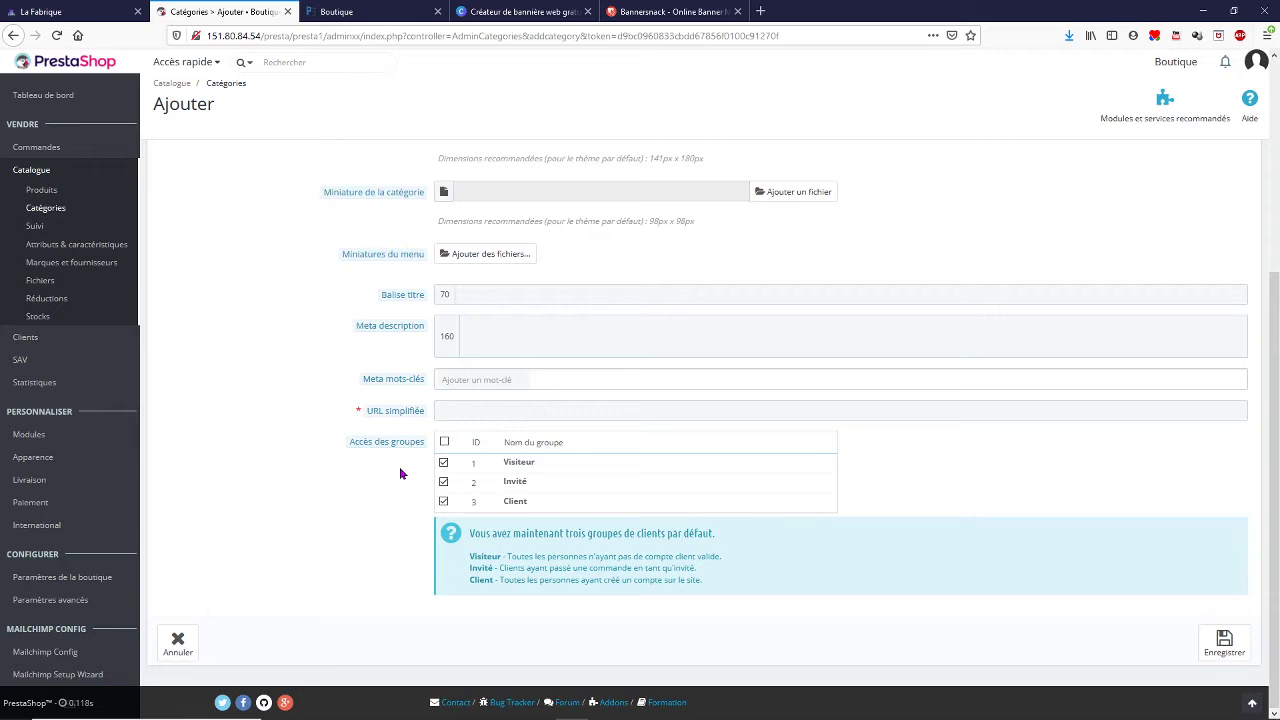
{"action": "scroll", "coordinate": [400, 473], "scroll_direction": "up", "scroll_amount": 5}
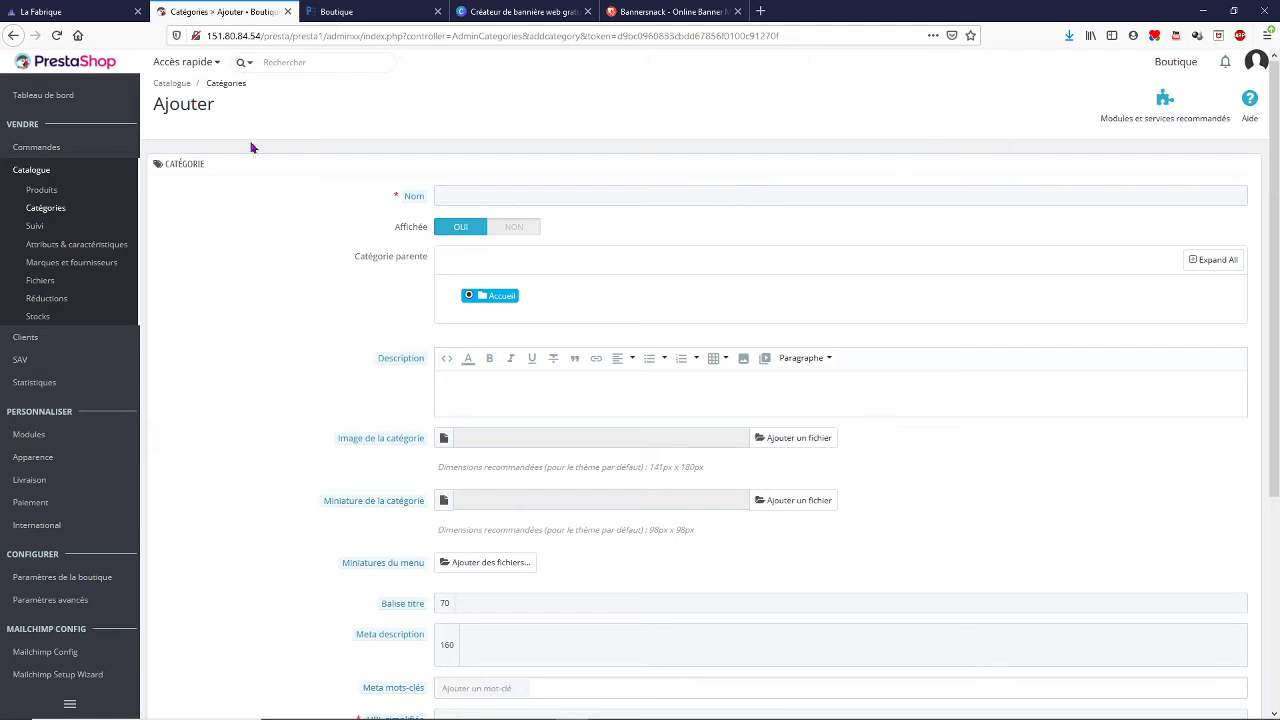
Open the Divers et Variés category for editing, show its place under the Accueil parent category, and return to the category list
{"action": "left_click", "coordinate": [226, 85]}
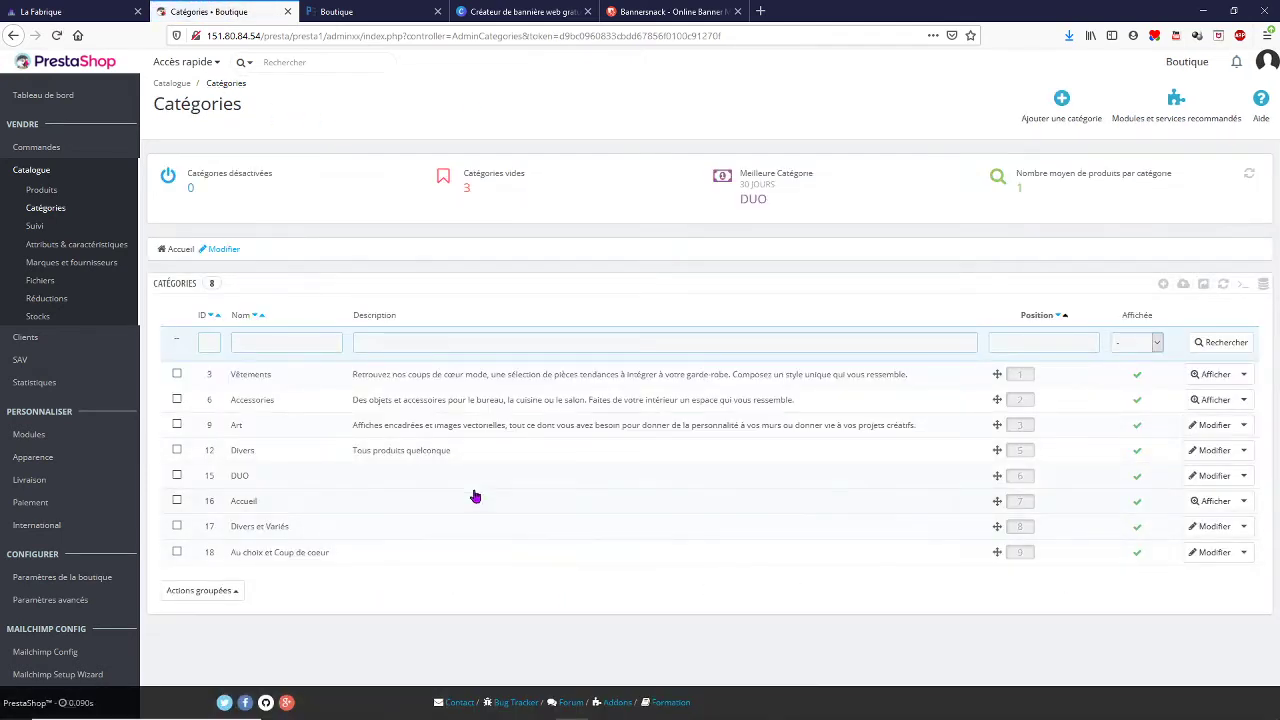
{"action": "left_click", "coordinate": [263, 531]}
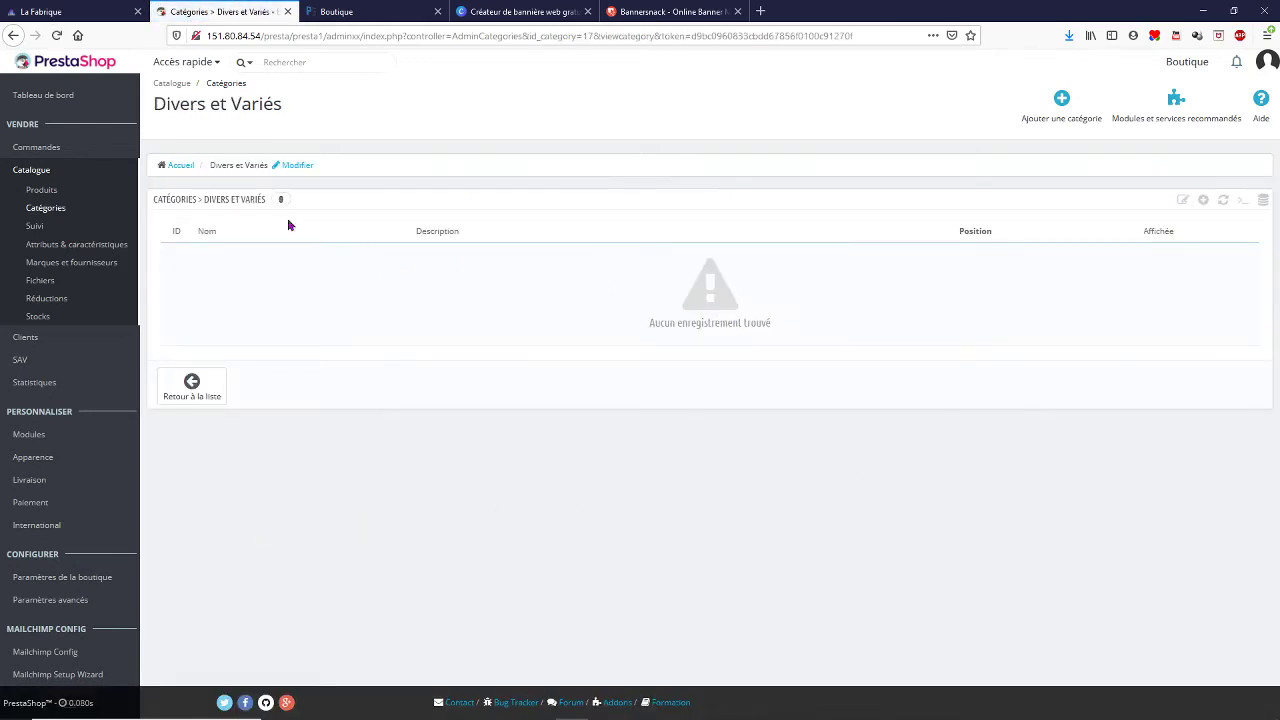
{"action": "left_click", "coordinate": [297, 166]}
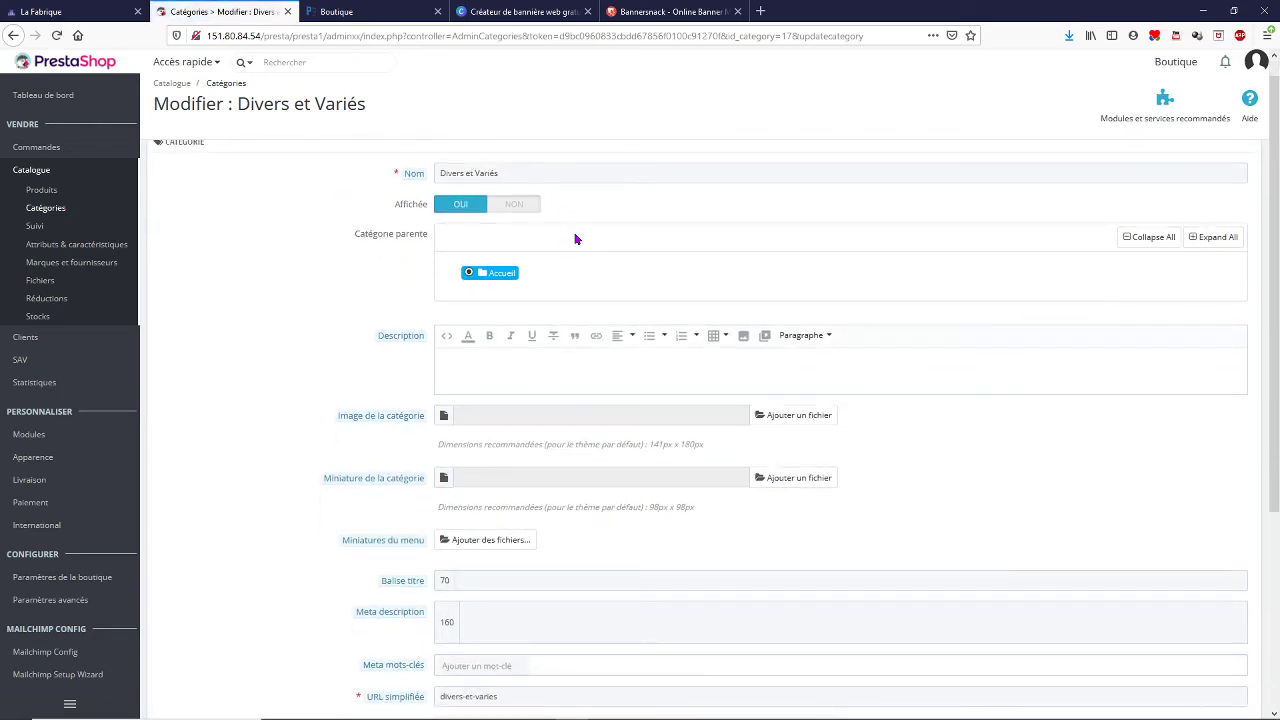
{"action": "left_click", "coordinate": [496, 276]}
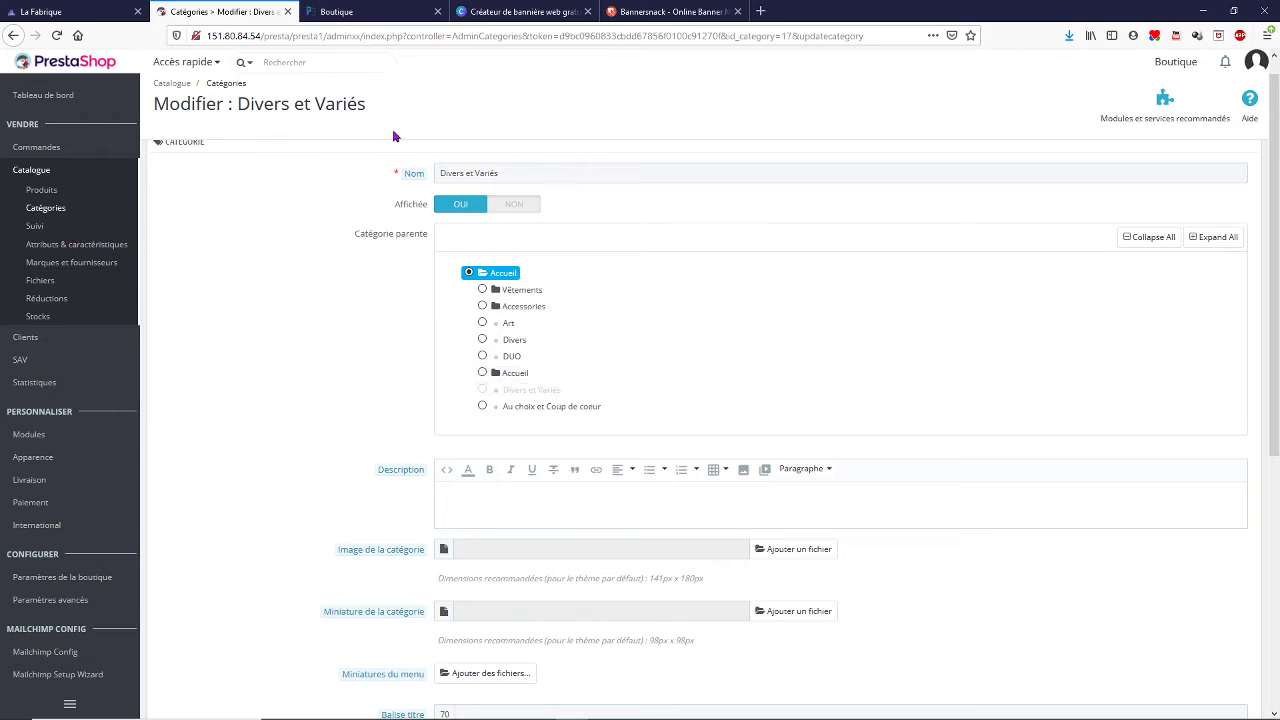
{"action": "left_click", "coordinate": [226, 83]}
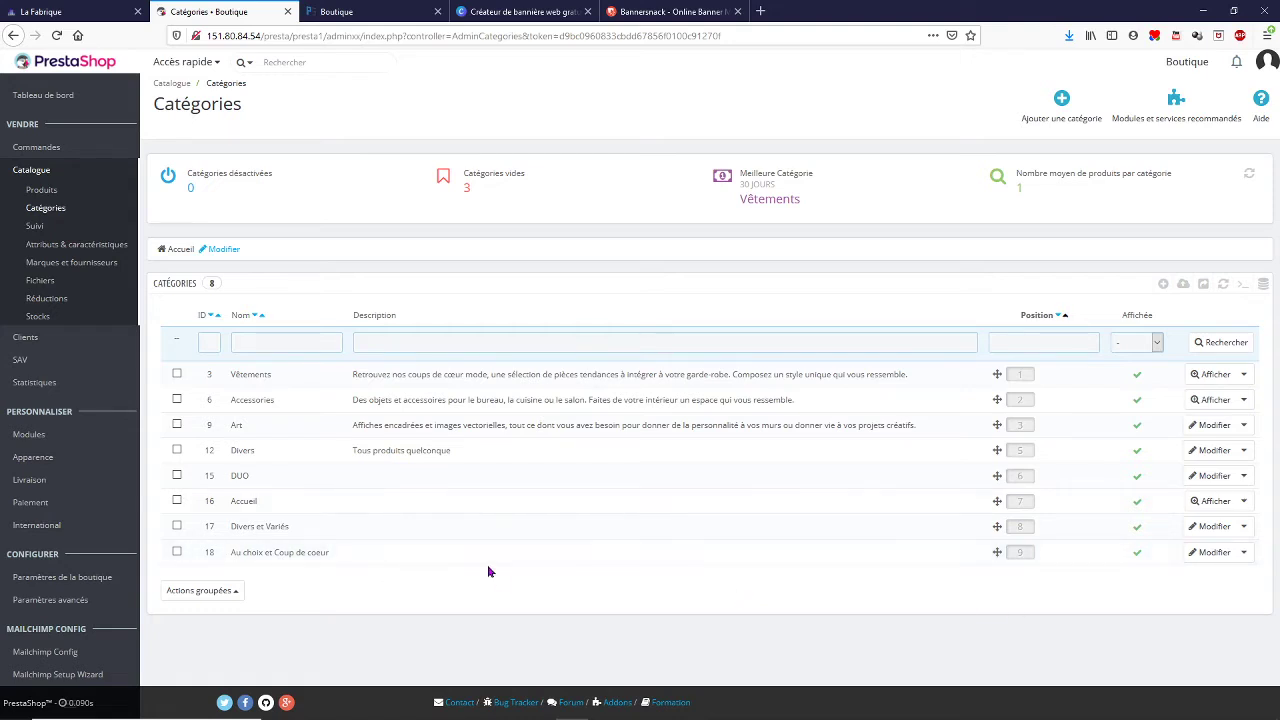
Reload the Boutique storefront and open the Au choix et Coup de coeur and Divers et Variés pages from the main menu
{"action": "left_click", "coordinate": [372, 16]}
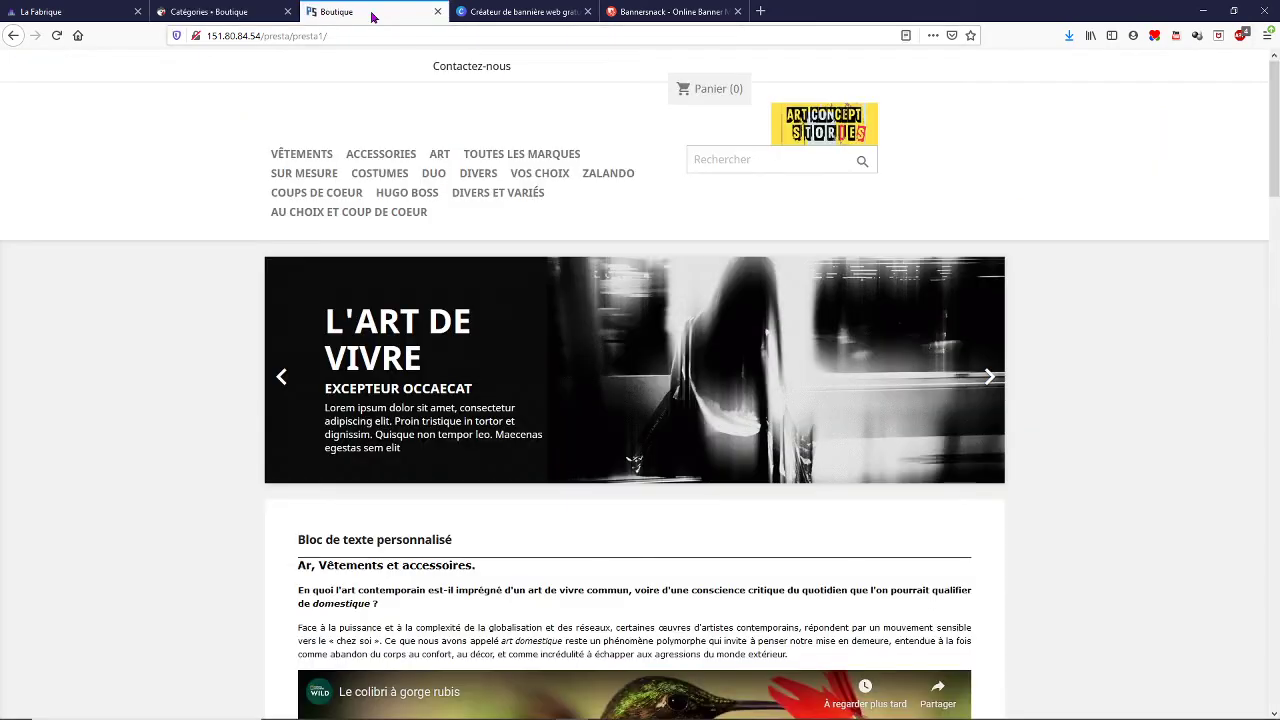
{"action": "left_click", "coordinate": [55, 37]}
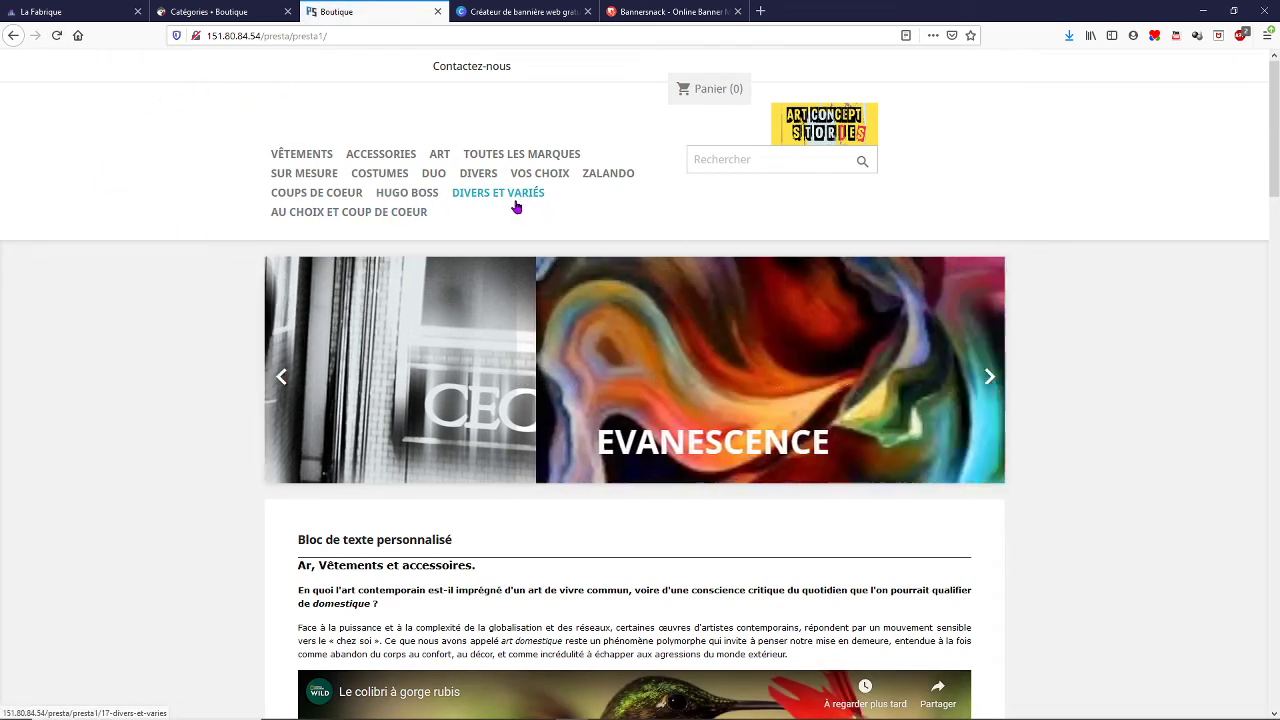
{"action": "left_click", "coordinate": [388, 219]}
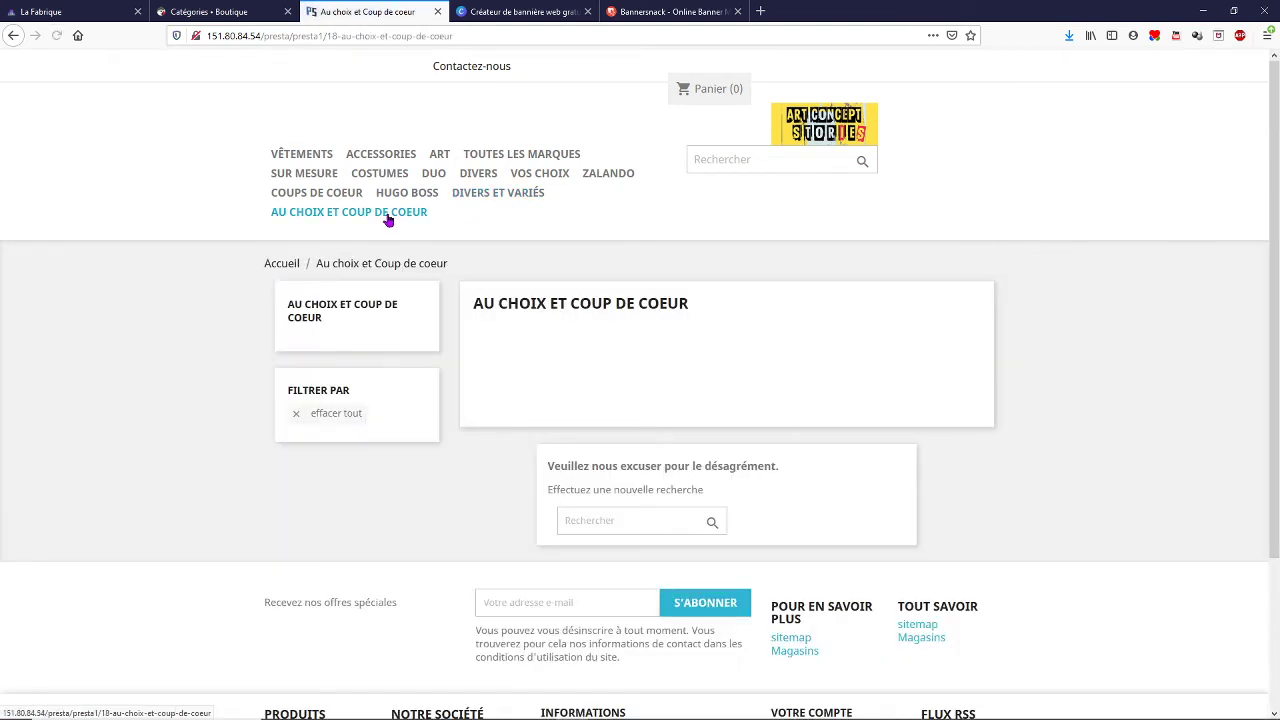
{"action": "left_click", "coordinate": [500, 198]}
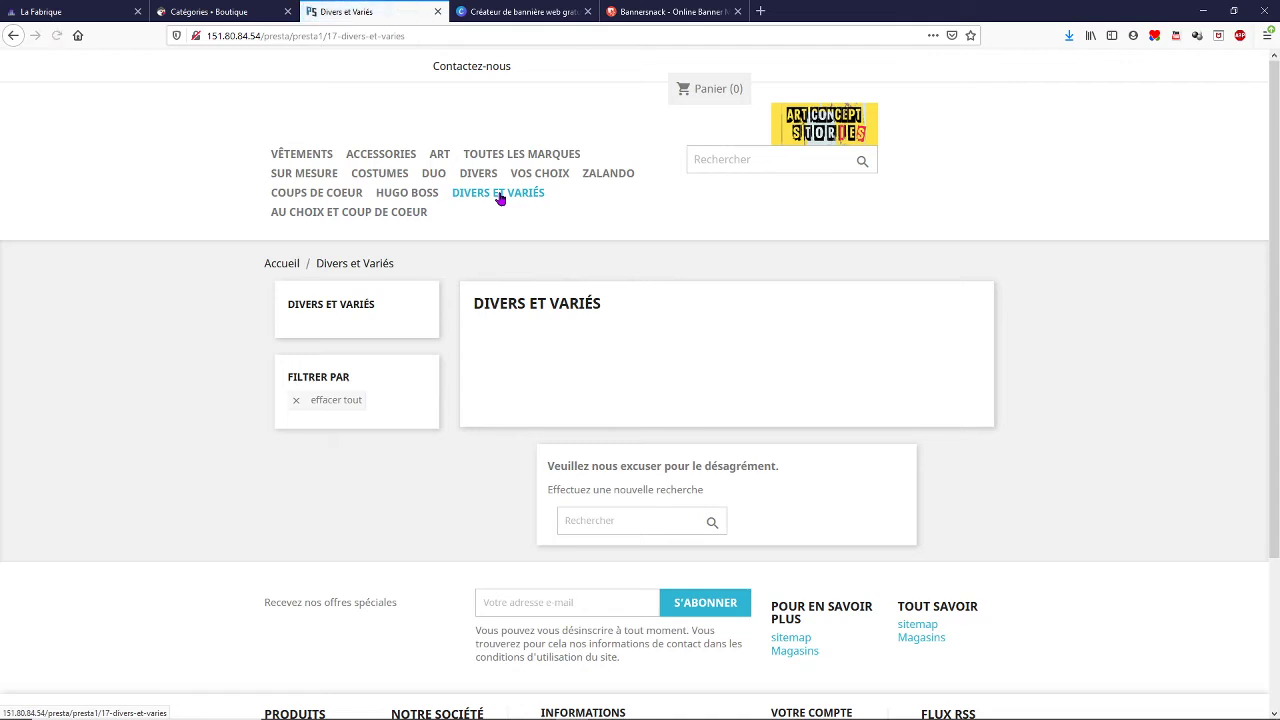
Go back to the back office category list and read the product block tasks in the Suite devoir1 PDF
{"action": "left_click", "coordinate": [229, 12]}
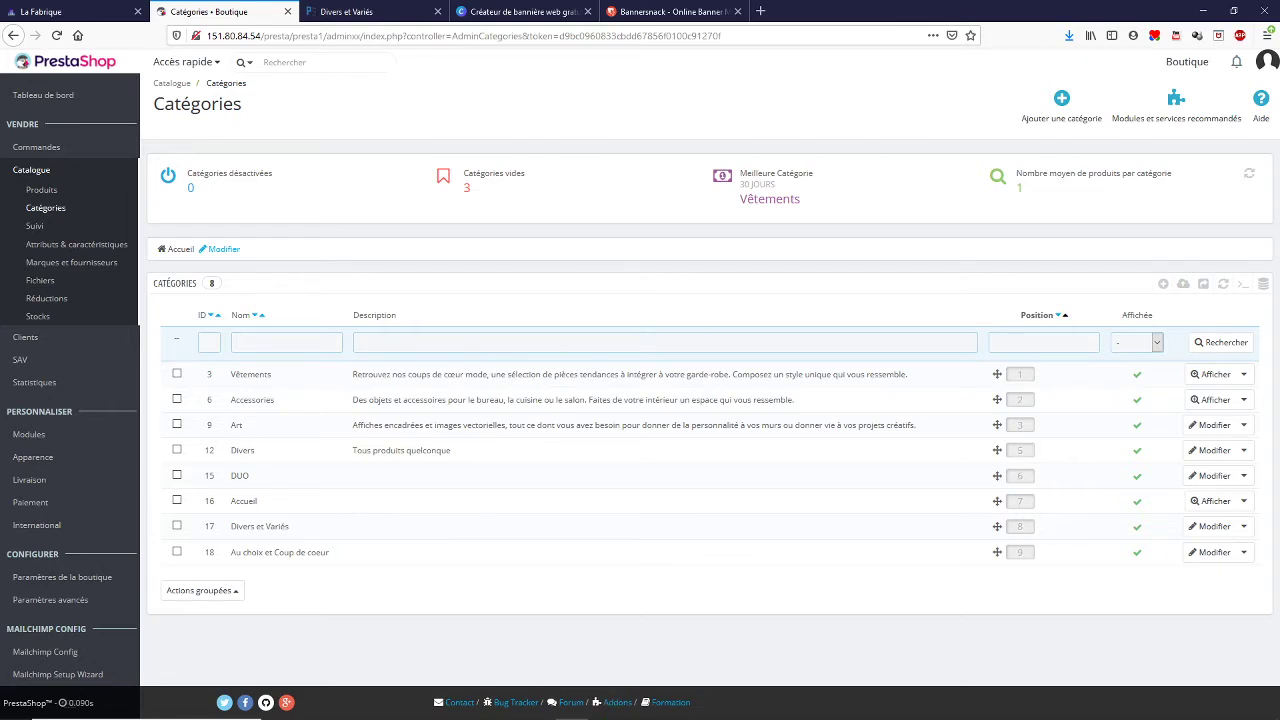
{"action": "mouse_move", "coordinate": [590, 717]}
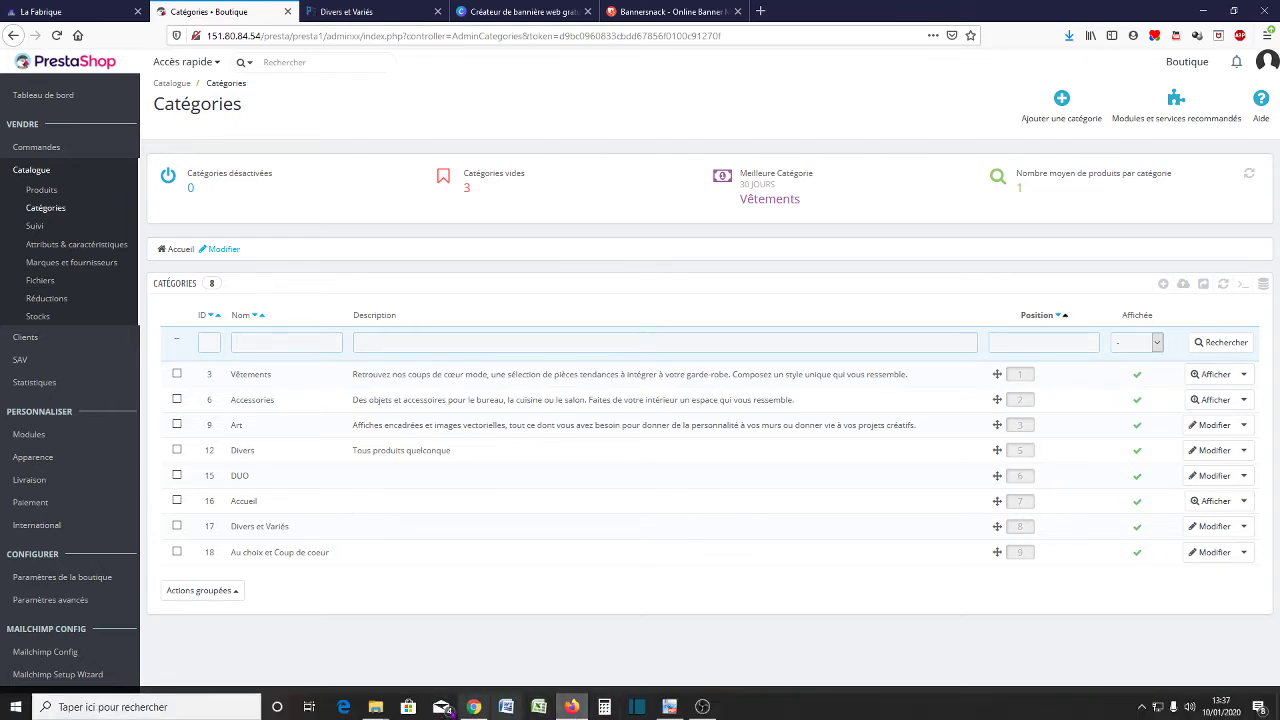
{"action": "left_click", "coordinate": [670, 707]}
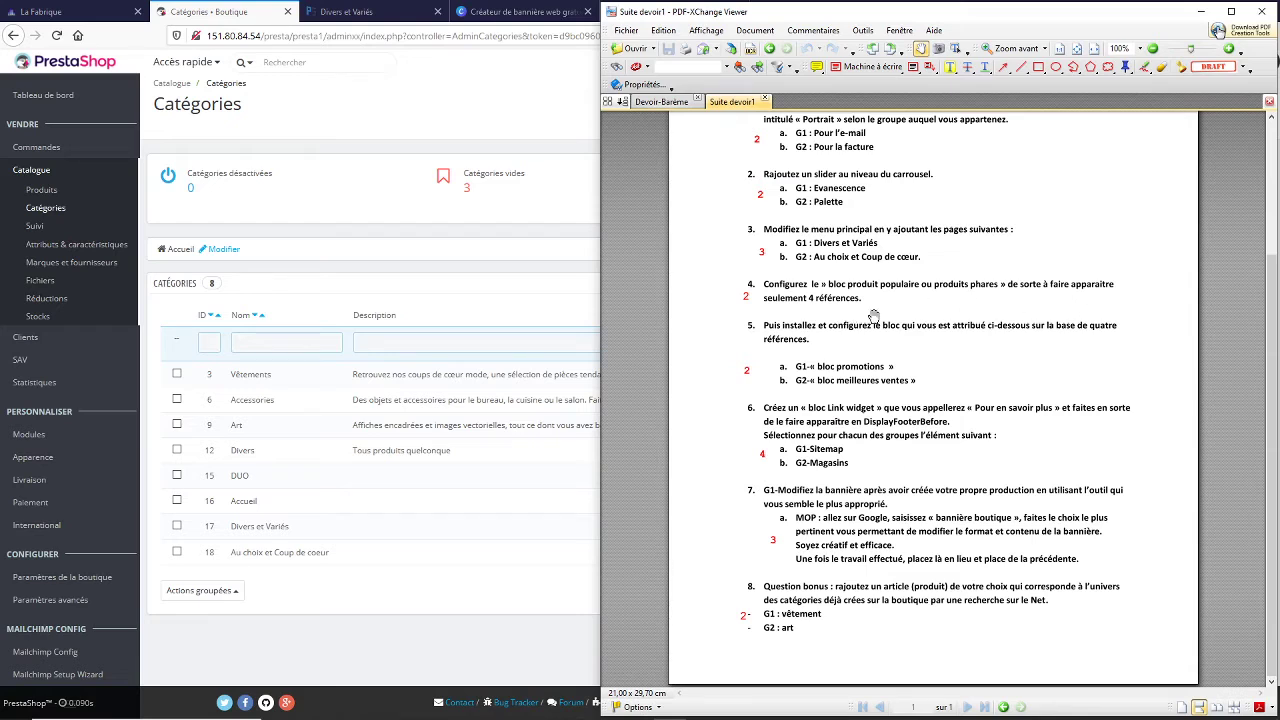
{"action": "left_click", "coordinate": [356, 112]}
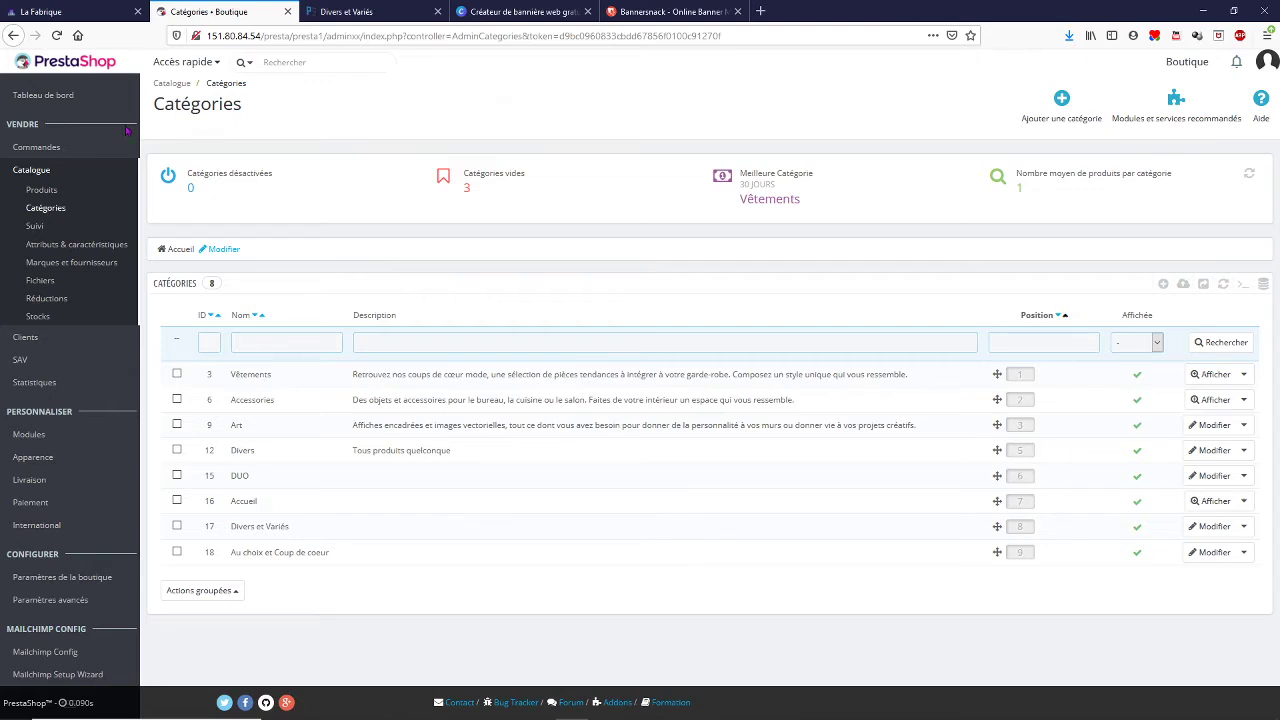
Open the home page configuration under Apparence and expand Produits en page d'accueil to view its modules
{"action": "mouse_move", "coordinate": [44, 440]}
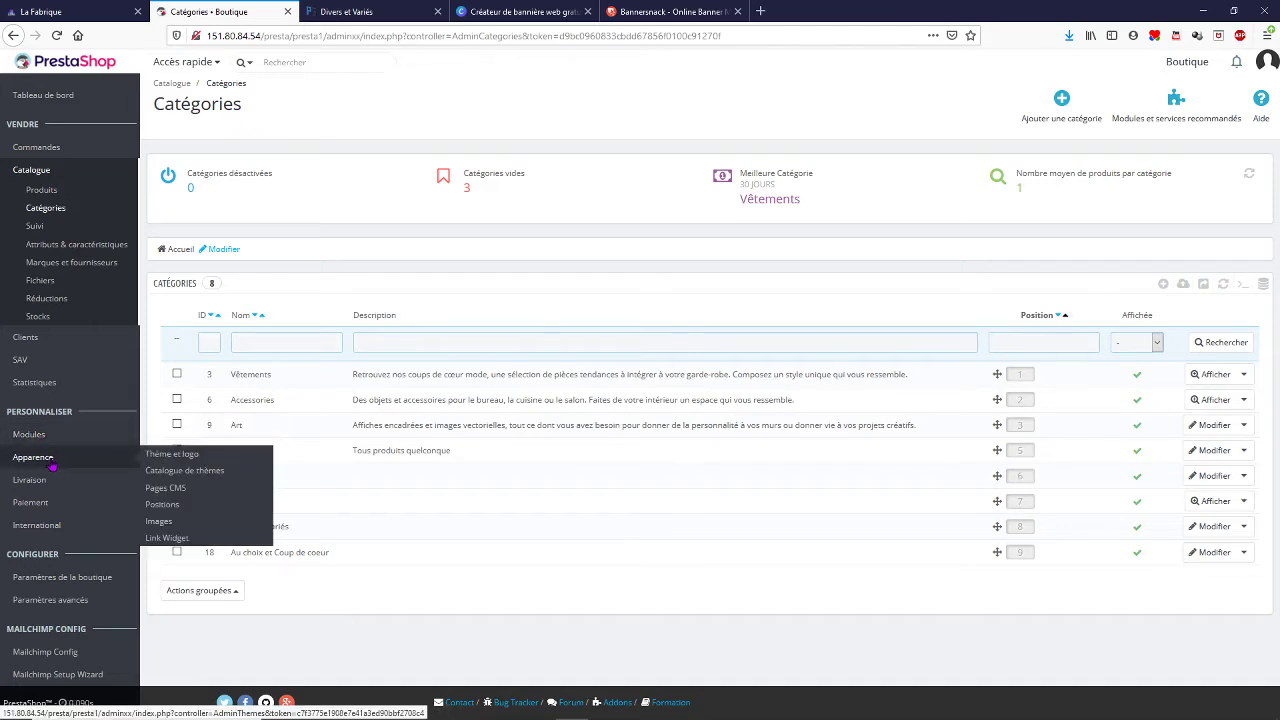
{"action": "left_click", "coordinate": [52, 464]}
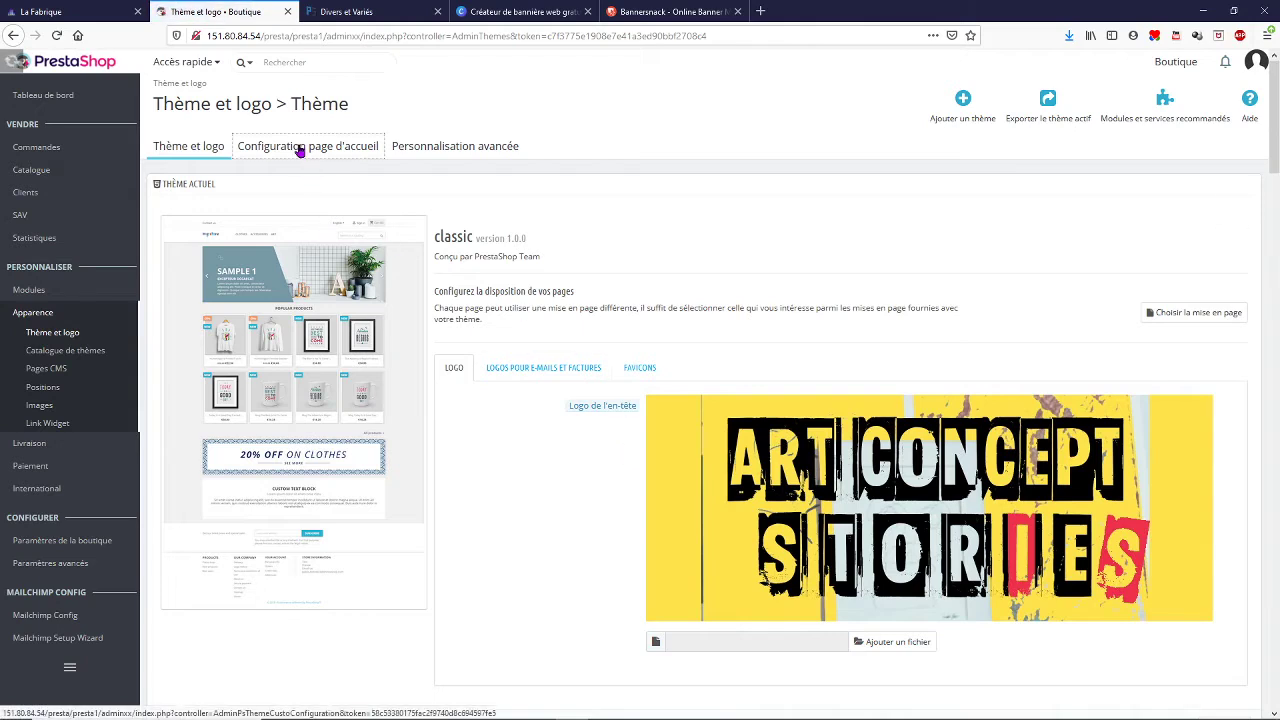
{"action": "left_click", "coordinate": [302, 150]}
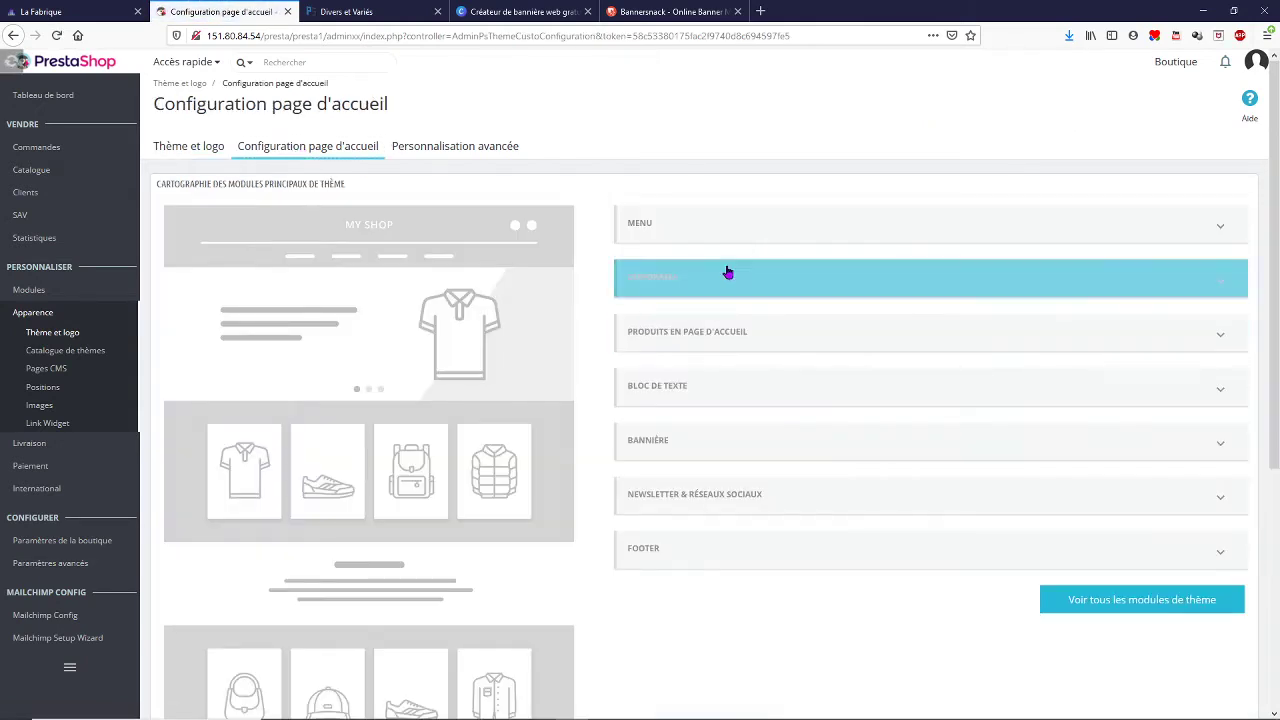
{"action": "left_click", "coordinate": [745, 340]}
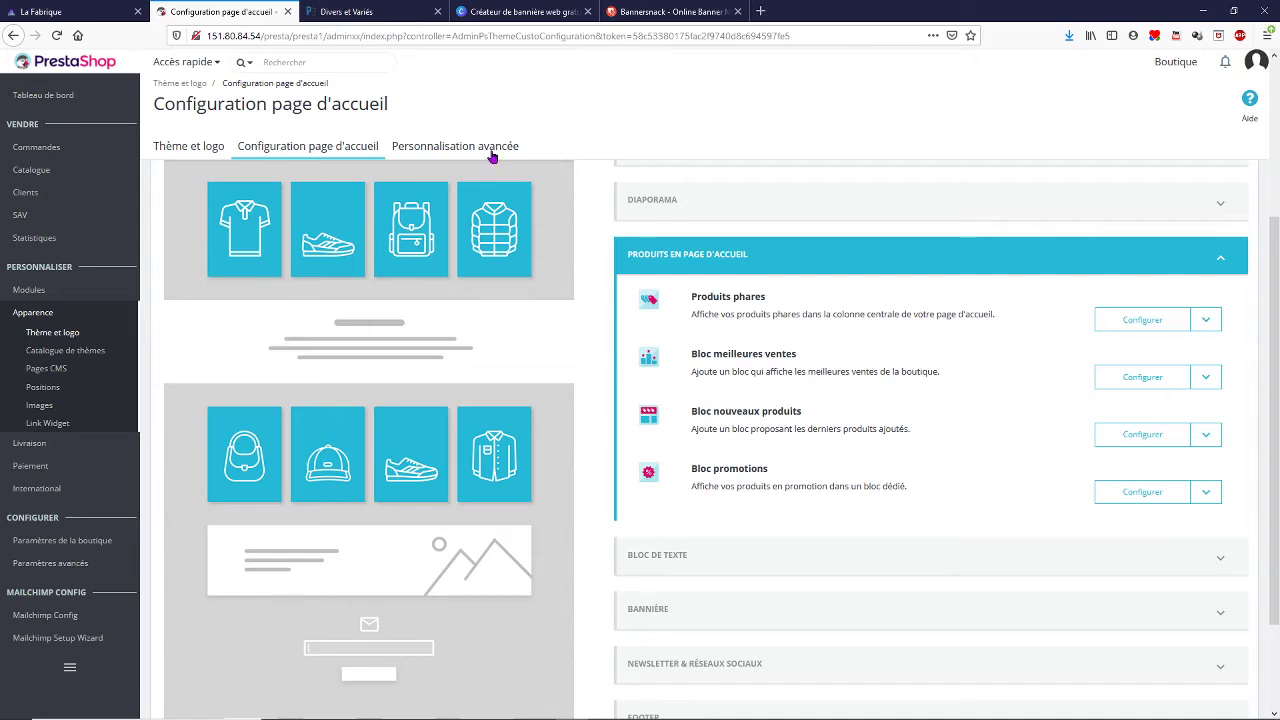
Open the installed modules list and search it for PROMOTION
{"action": "left_click", "coordinate": [44, 324]}
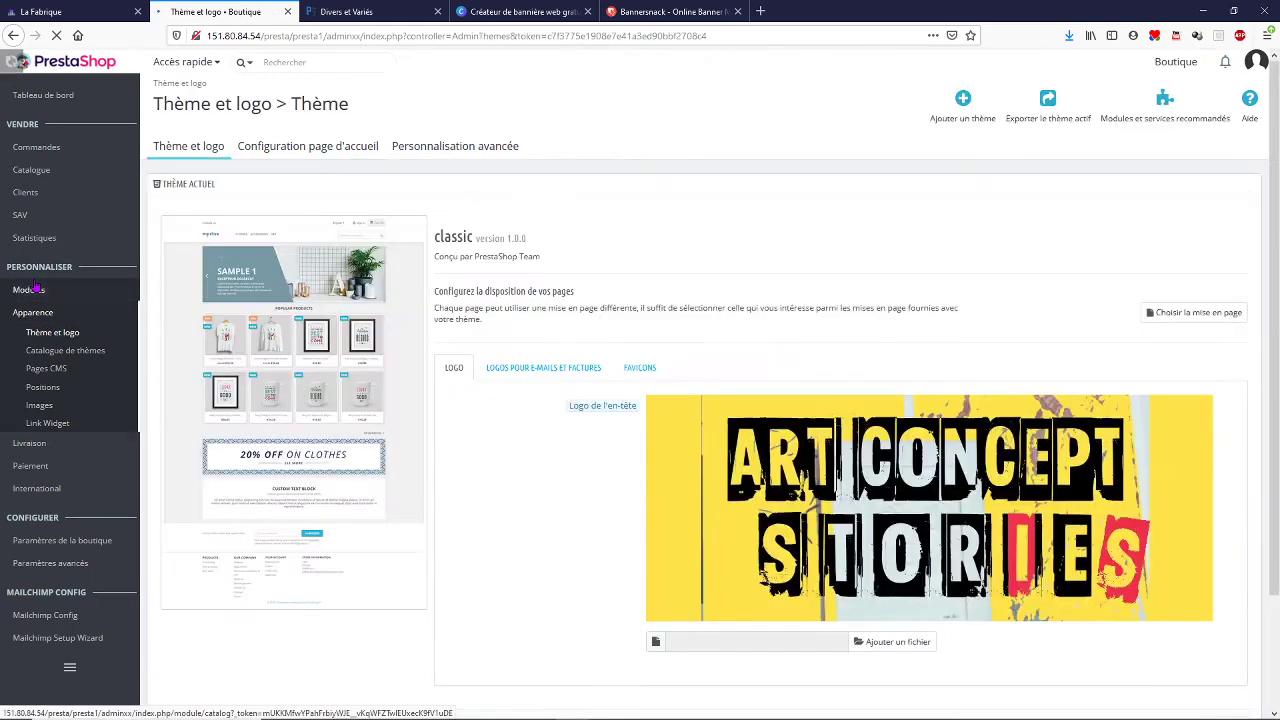
{"action": "left_click", "coordinate": [30, 290]}
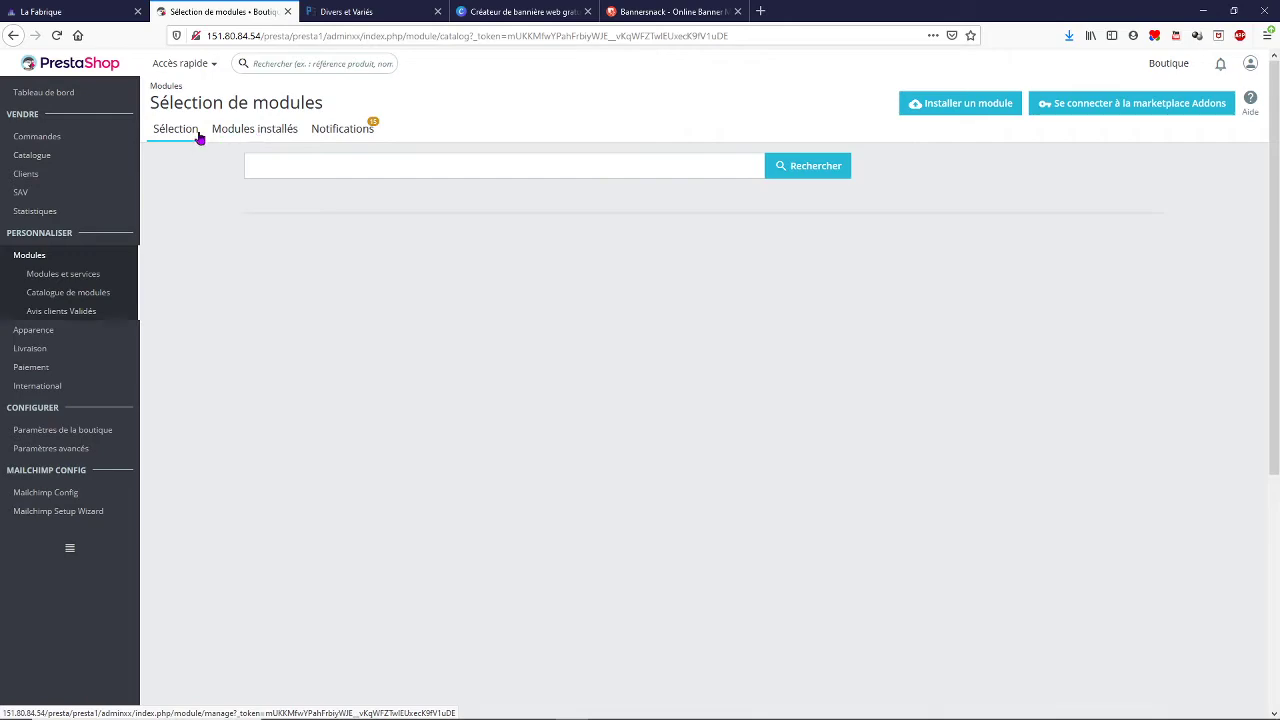
{"action": "left_click", "coordinate": [265, 137]}
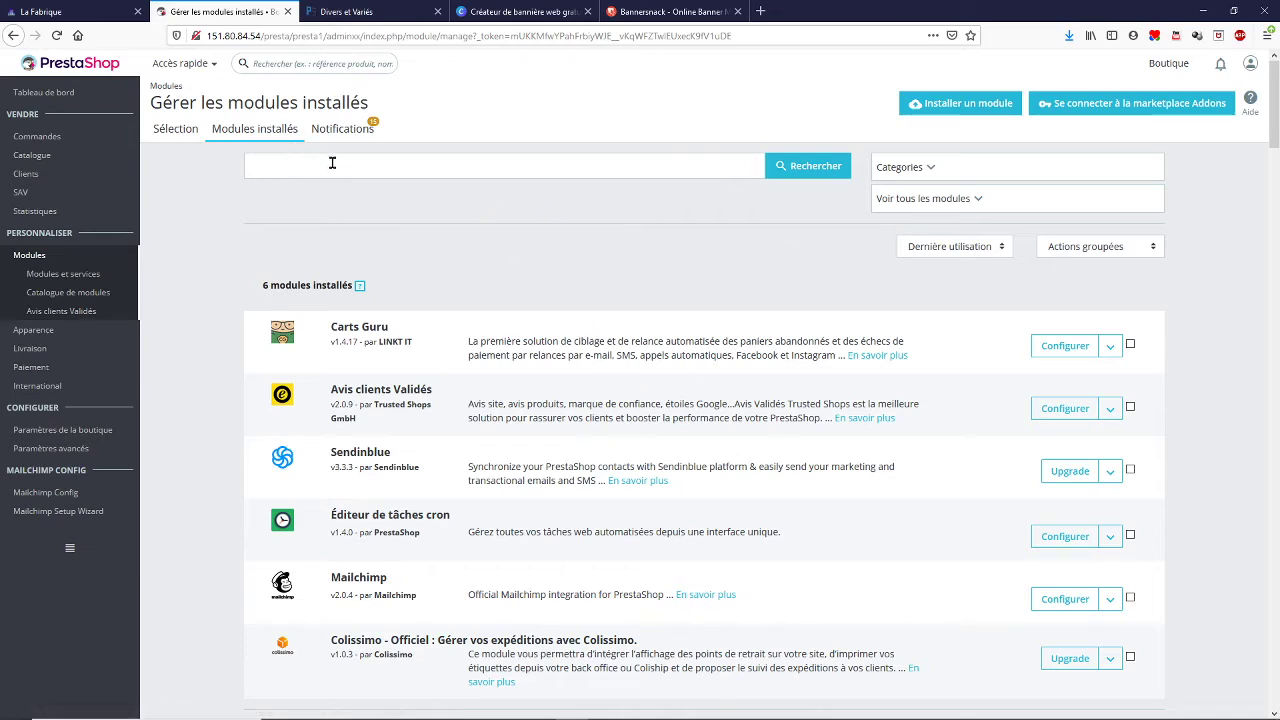
{"action": "left_click", "coordinate": [335, 160]}
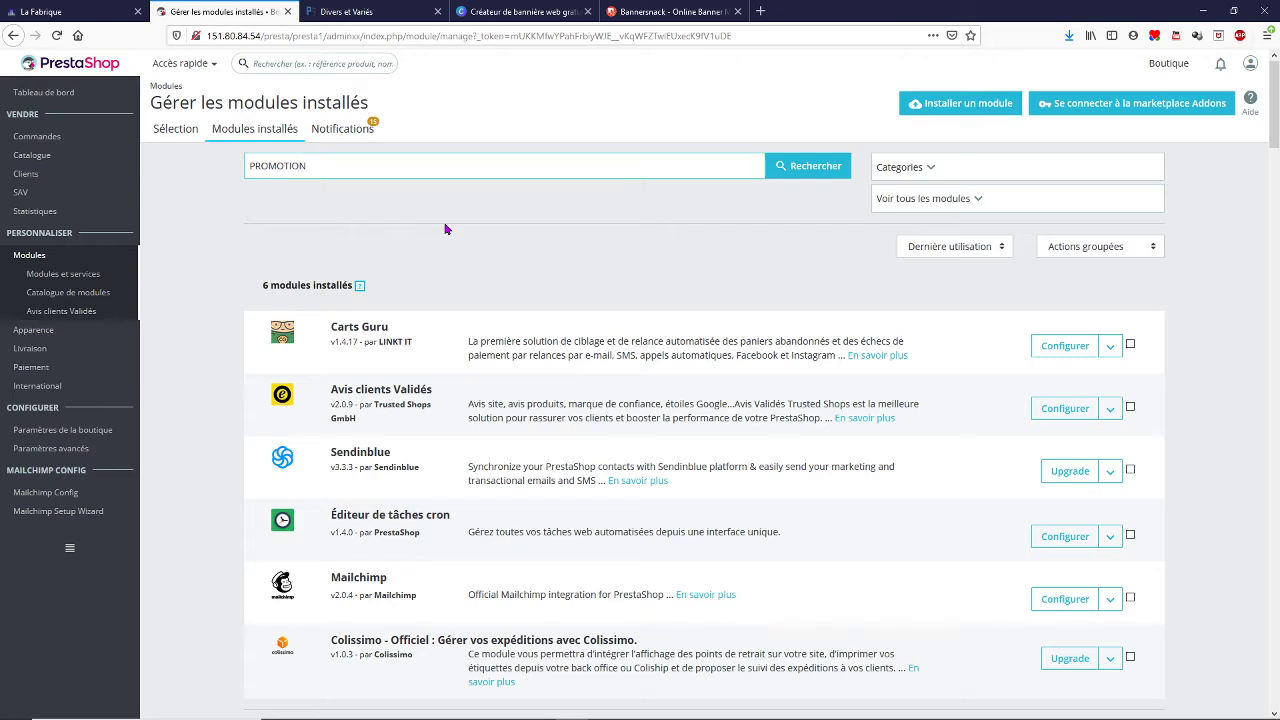
{"action": "left_click", "coordinate": [815, 170]}
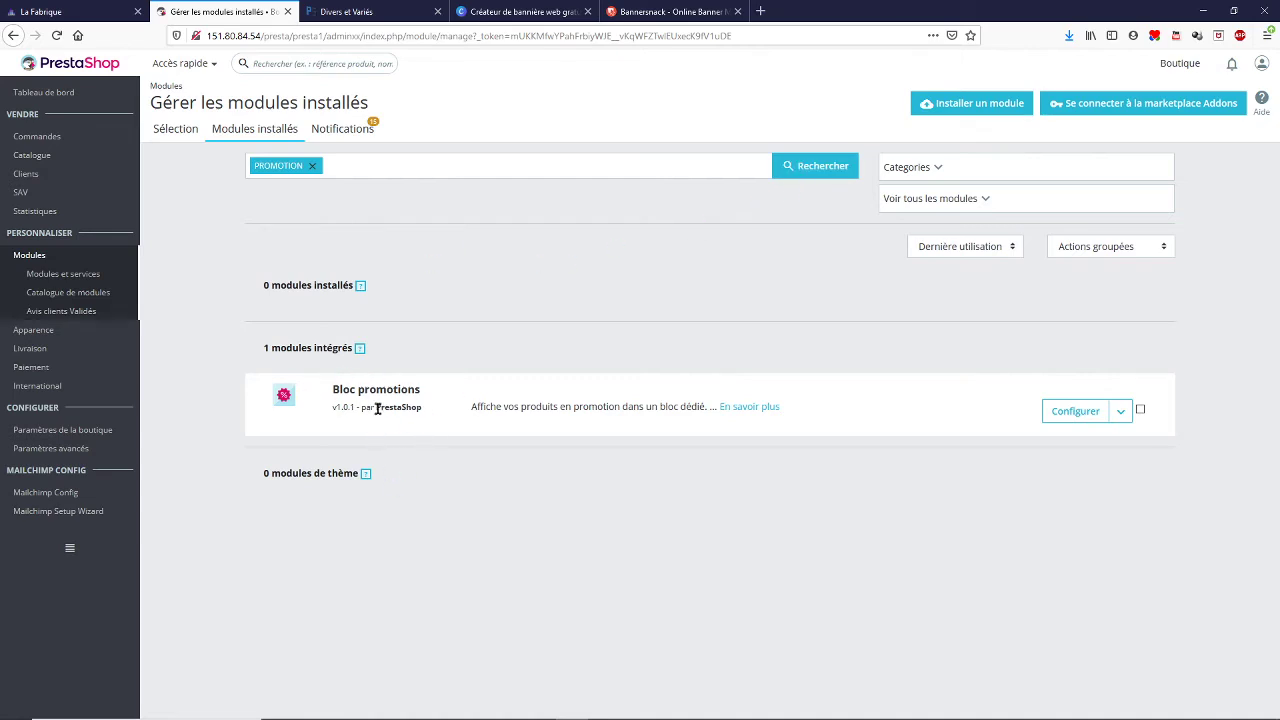
View the available actions for the Bloc promotions module and open its configuration to check Produits à afficher
{"action": "left_click", "coordinate": [1121, 418]}
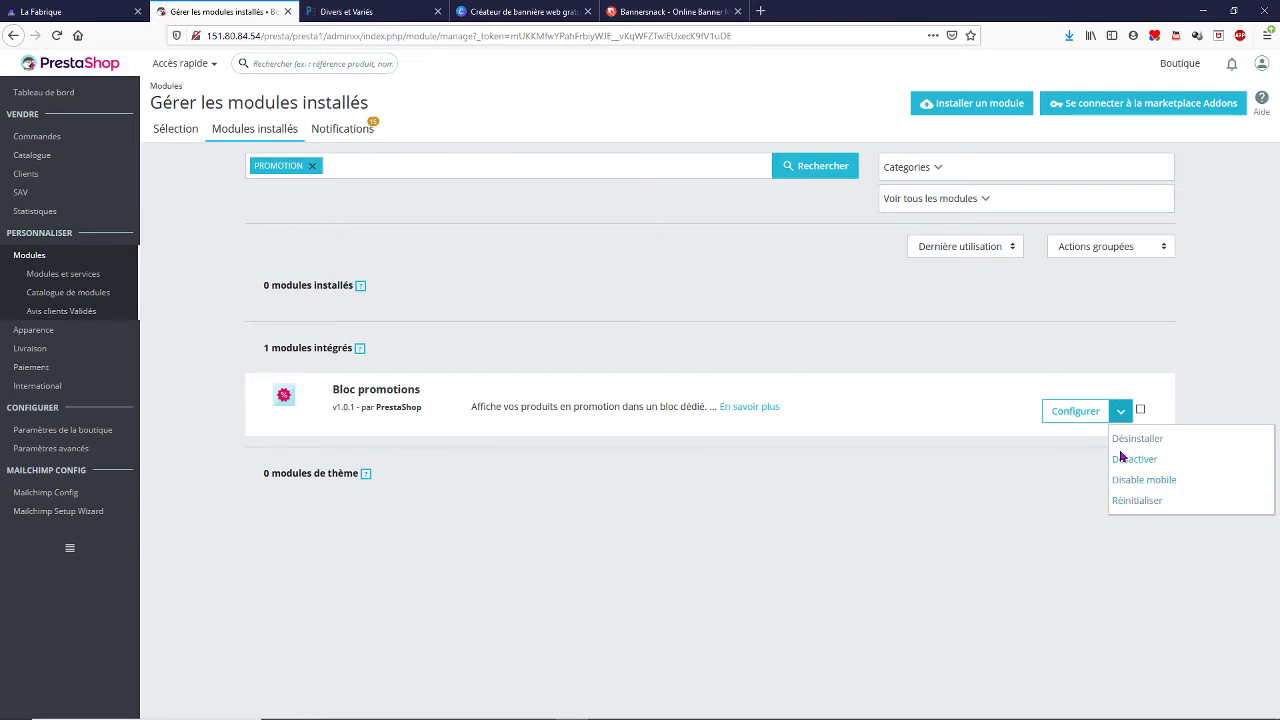
{"action": "left_click", "coordinate": [1075, 413]}
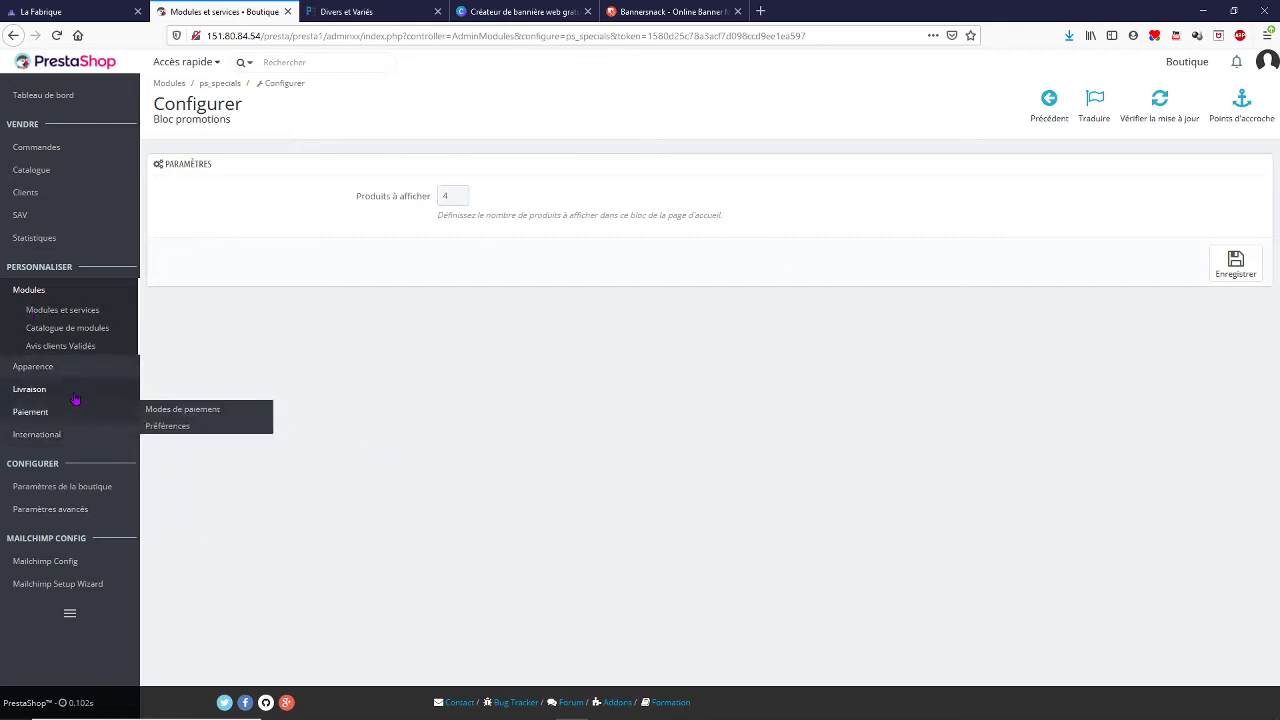
{"action": "mouse_move", "coordinate": [27, 372]}
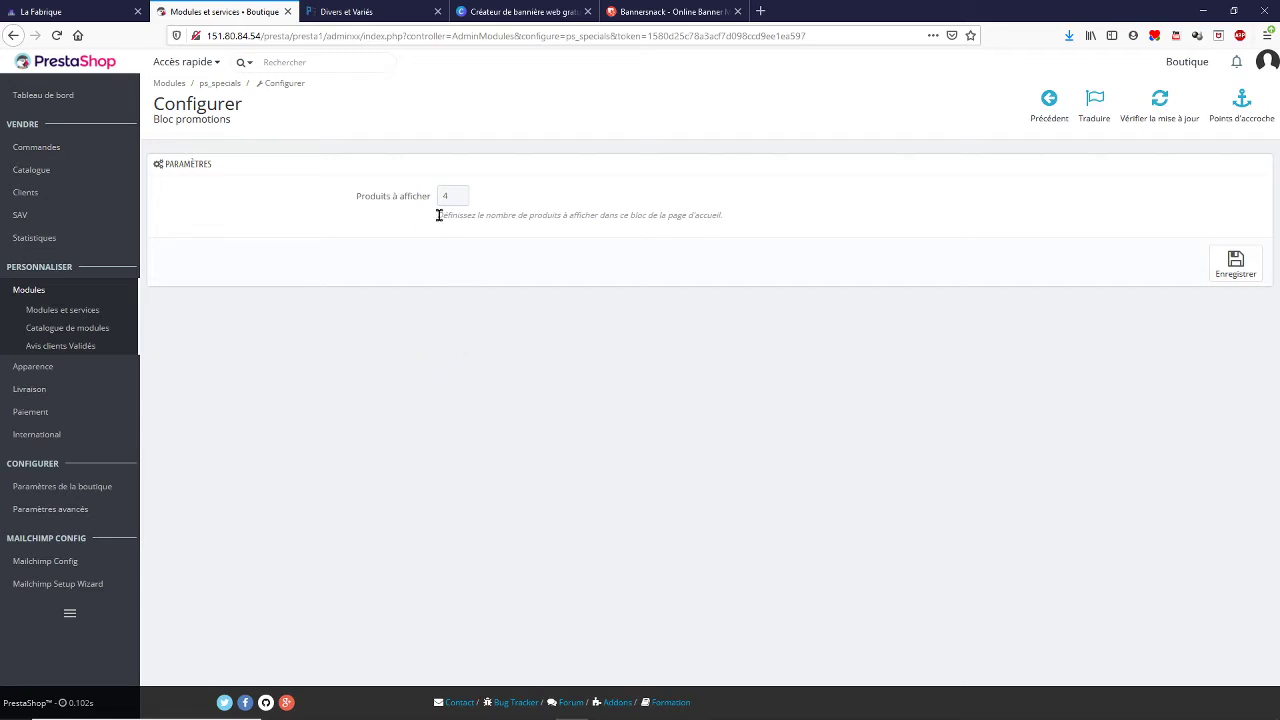
Switch to the storefront, go to its home page and examine the Produits populaires block
{"action": "left_click", "coordinate": [382, 12]}
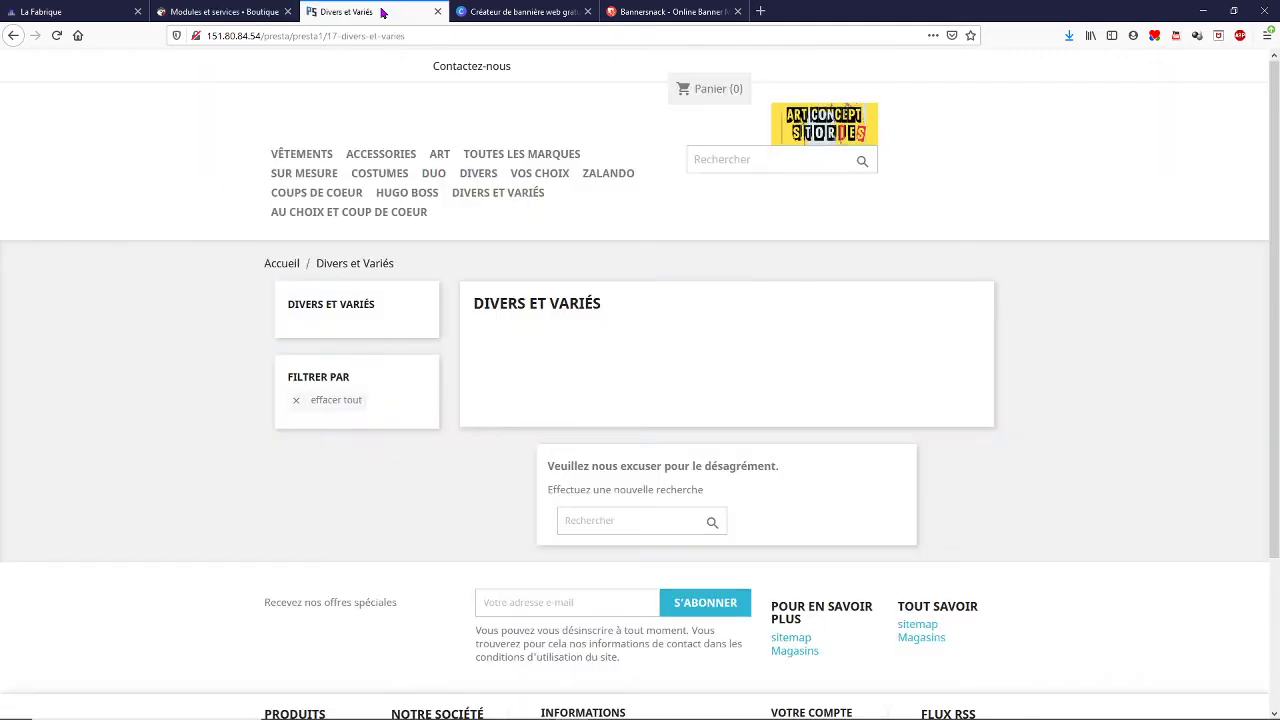
{"action": "left_click", "coordinate": [816, 128]}
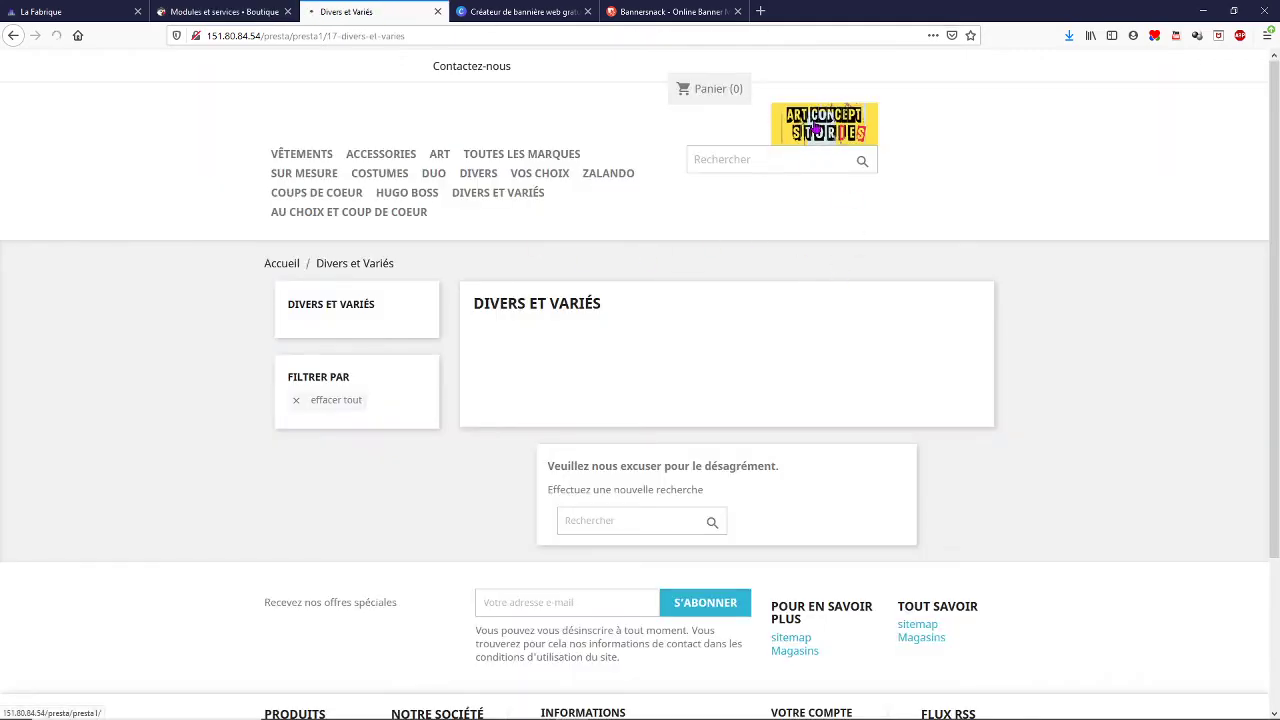
{"action": "scroll", "coordinate": [866, 404], "scroll_direction": "down", "scroll_amount": 3}
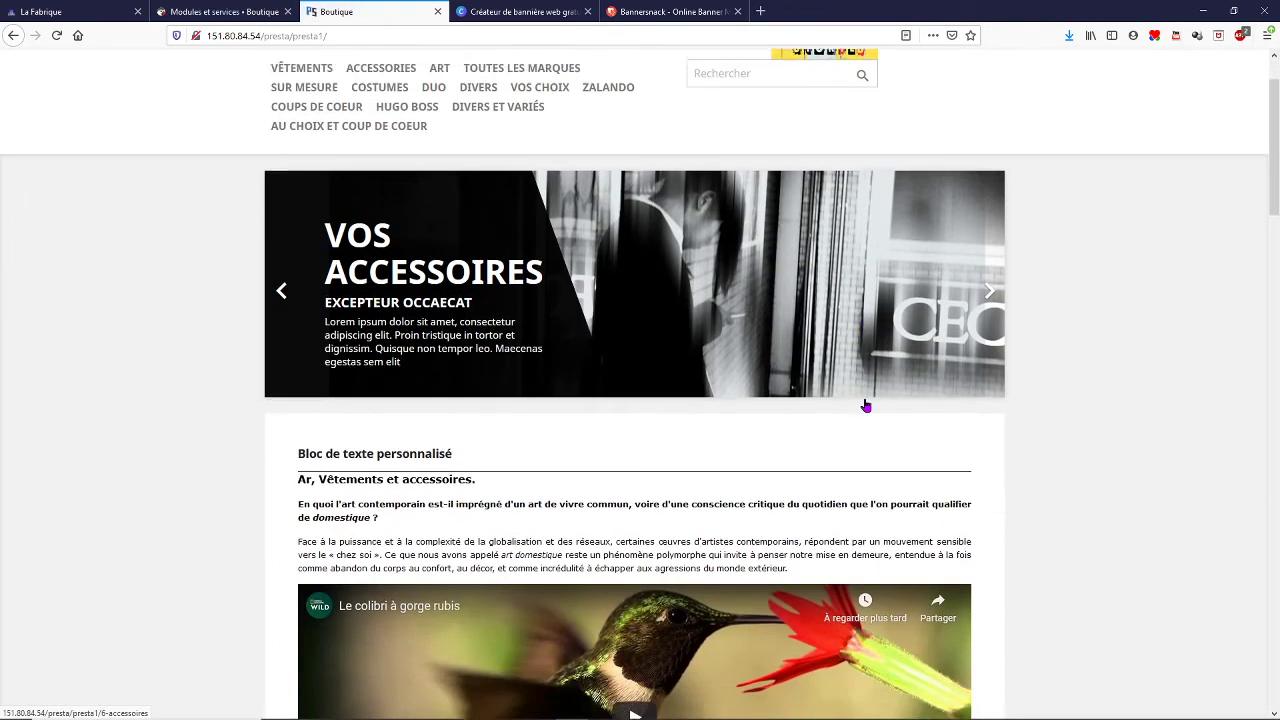
{"action": "scroll", "coordinate": [866, 404], "scroll_direction": "down", "scroll_amount": 5}
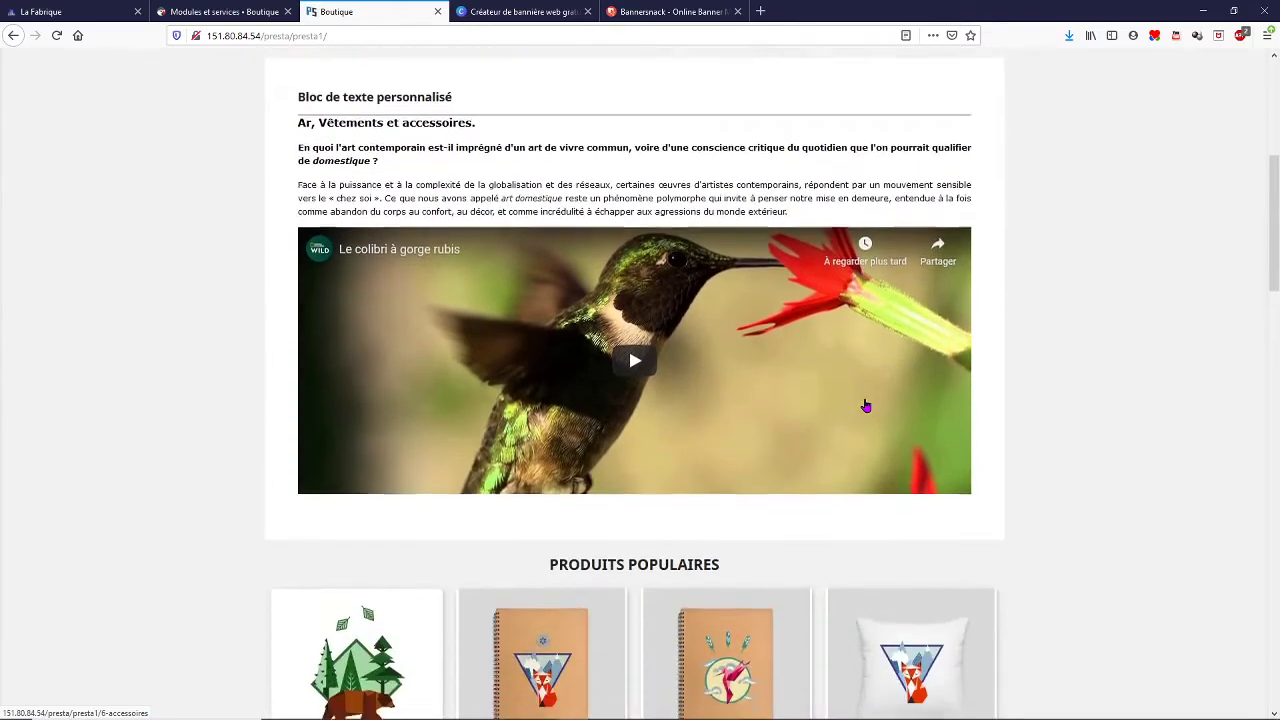
{"action": "scroll", "coordinate": [866, 404], "scroll_direction": "down", "scroll_amount": 4}
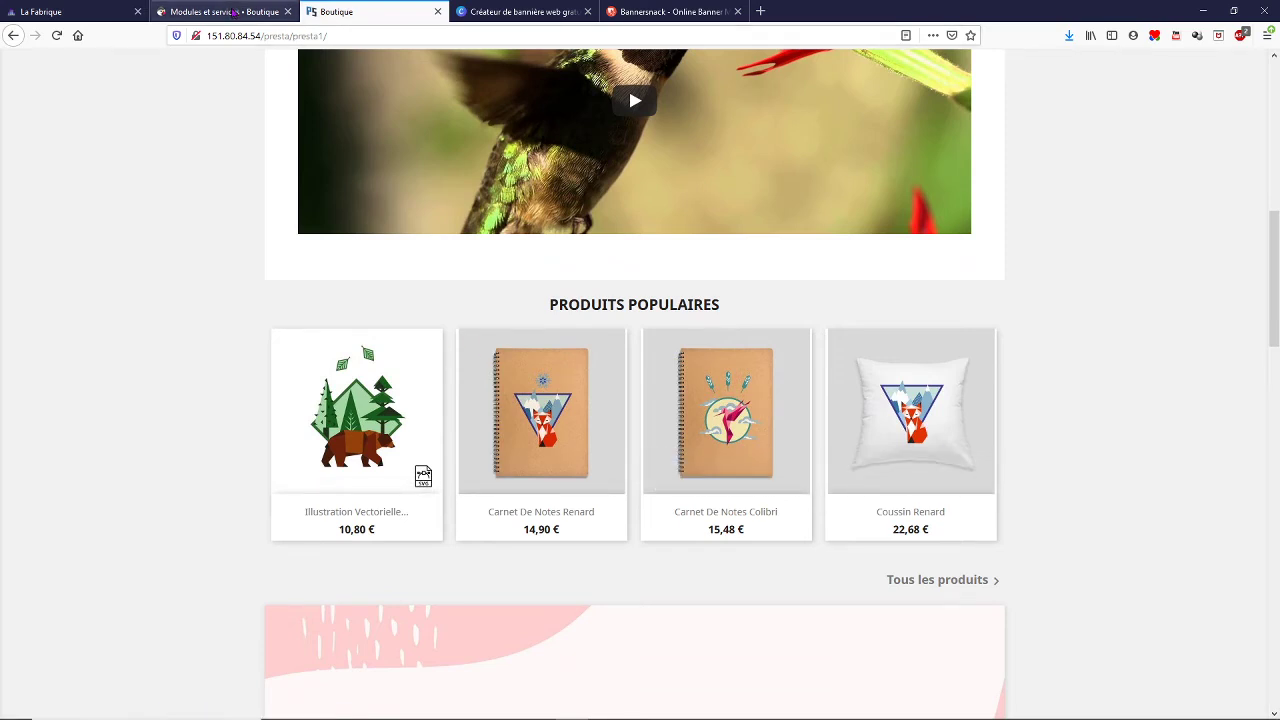
Reread the product block tasks in the Suite devoir1 PDF, then open the Bloc promotions settings from the back office home page configuration
{"action": "left_click", "coordinate": [235, 11]}
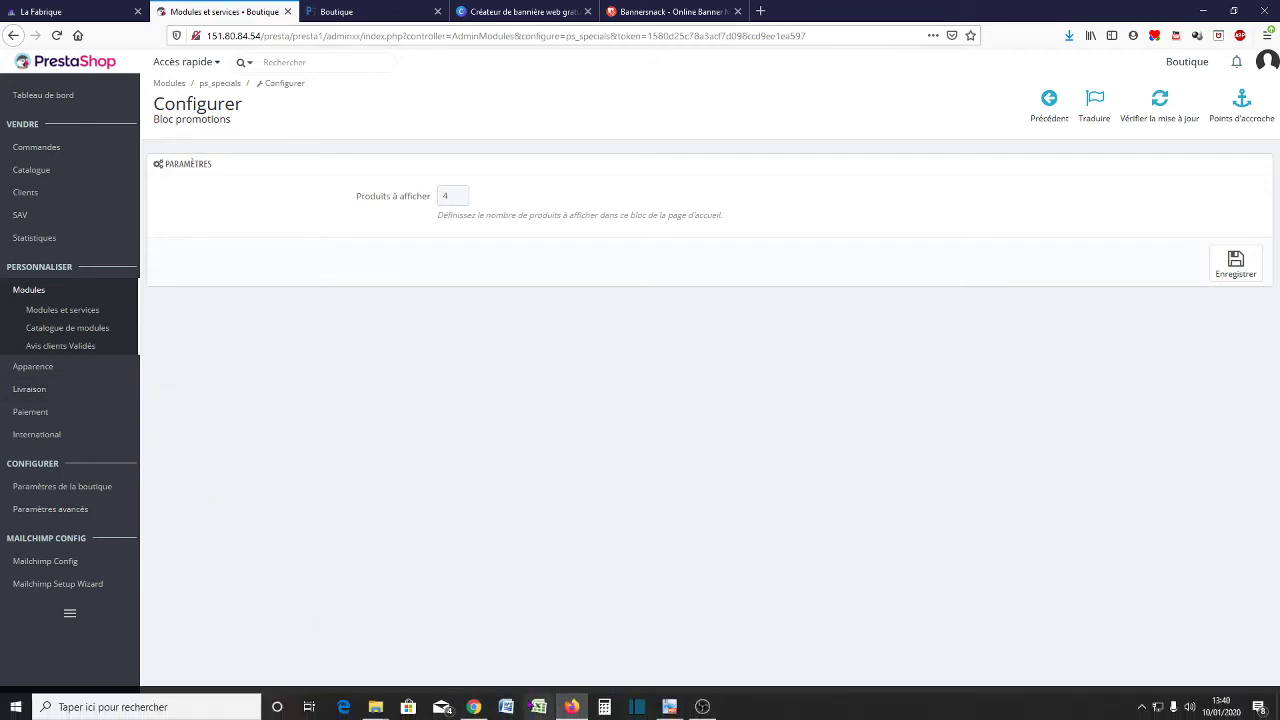
{"action": "left_click", "coordinate": [670, 707]}
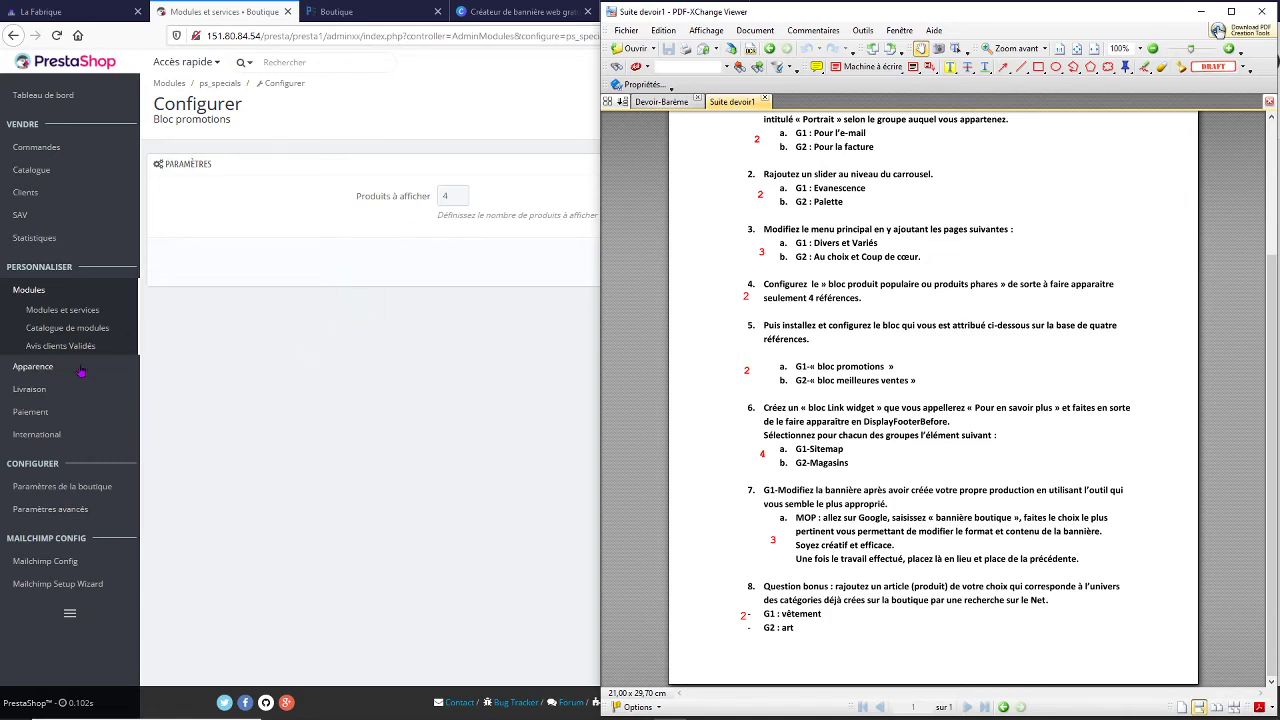
{"action": "left_click", "coordinate": [172, 364]}
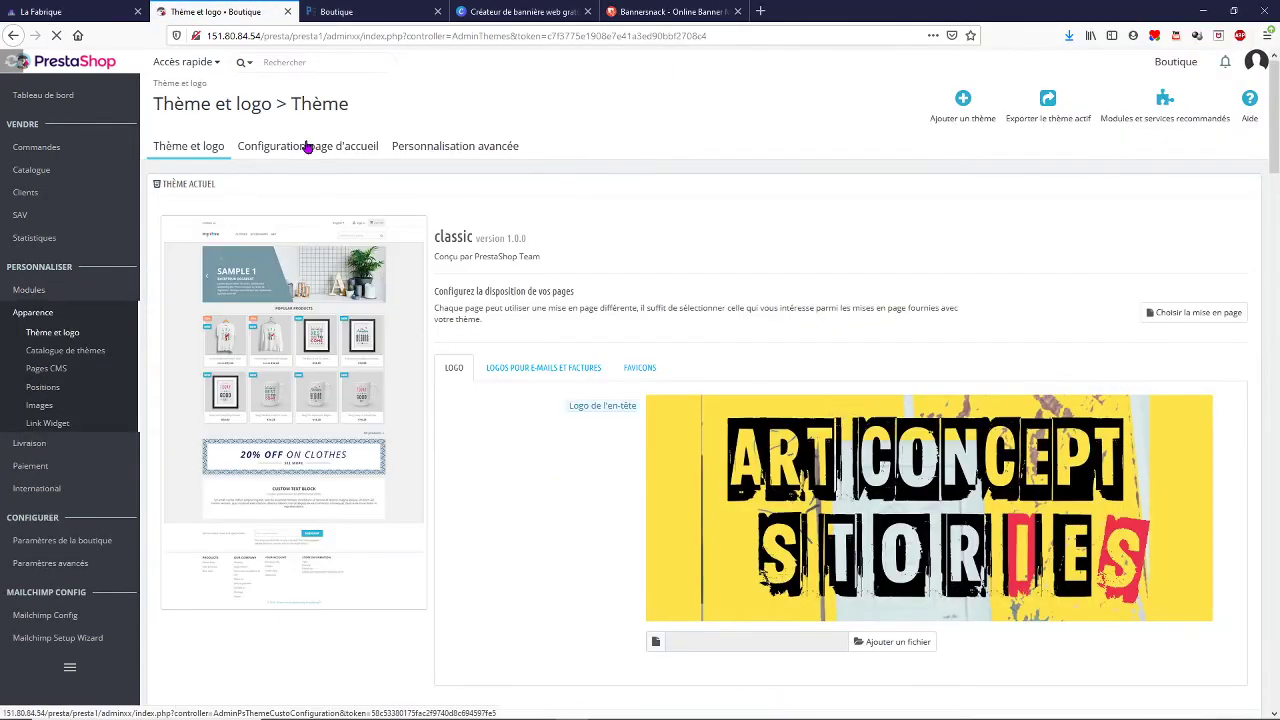
{"action": "left_click", "coordinate": [308, 147]}
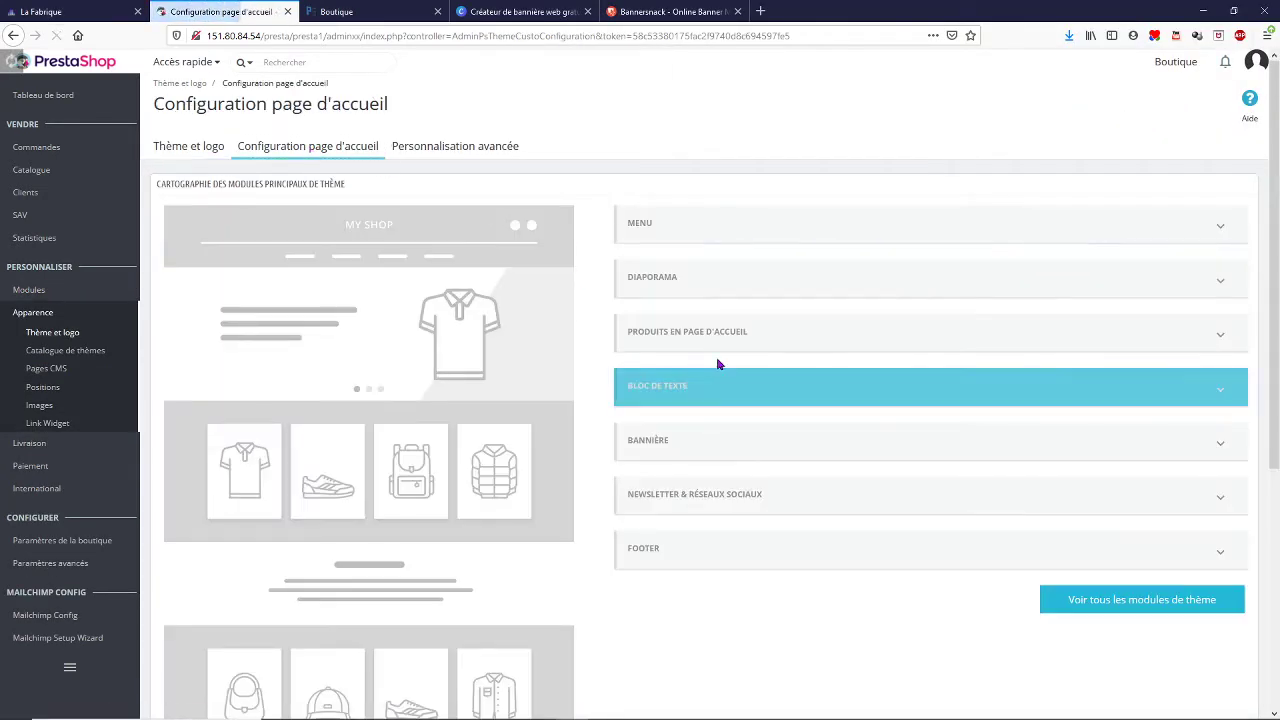
{"action": "left_click", "coordinate": [718, 332]}
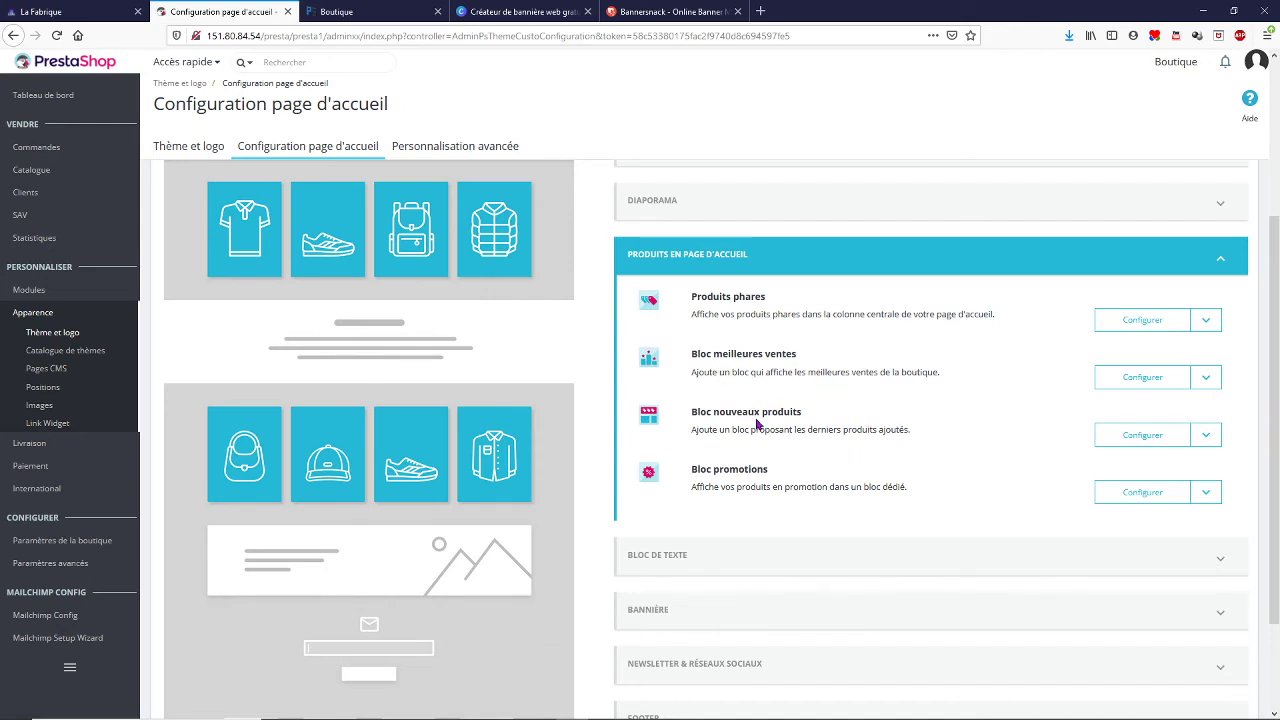
{"action": "left_click", "coordinate": [1138, 495]}
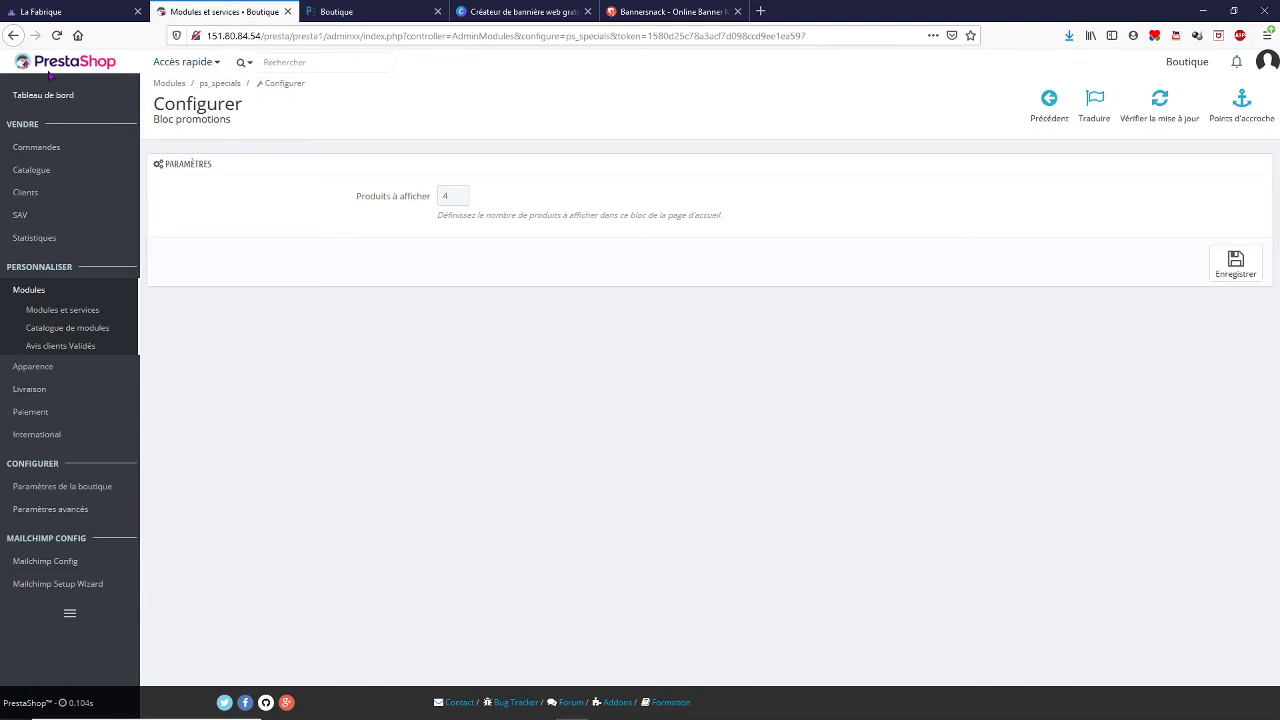
Return to Produits en page d'accueil and open the Bloc meilleures ventes configuration to check Produits à afficher, then leave it
{"action": "left_click", "coordinate": [13, 37]}
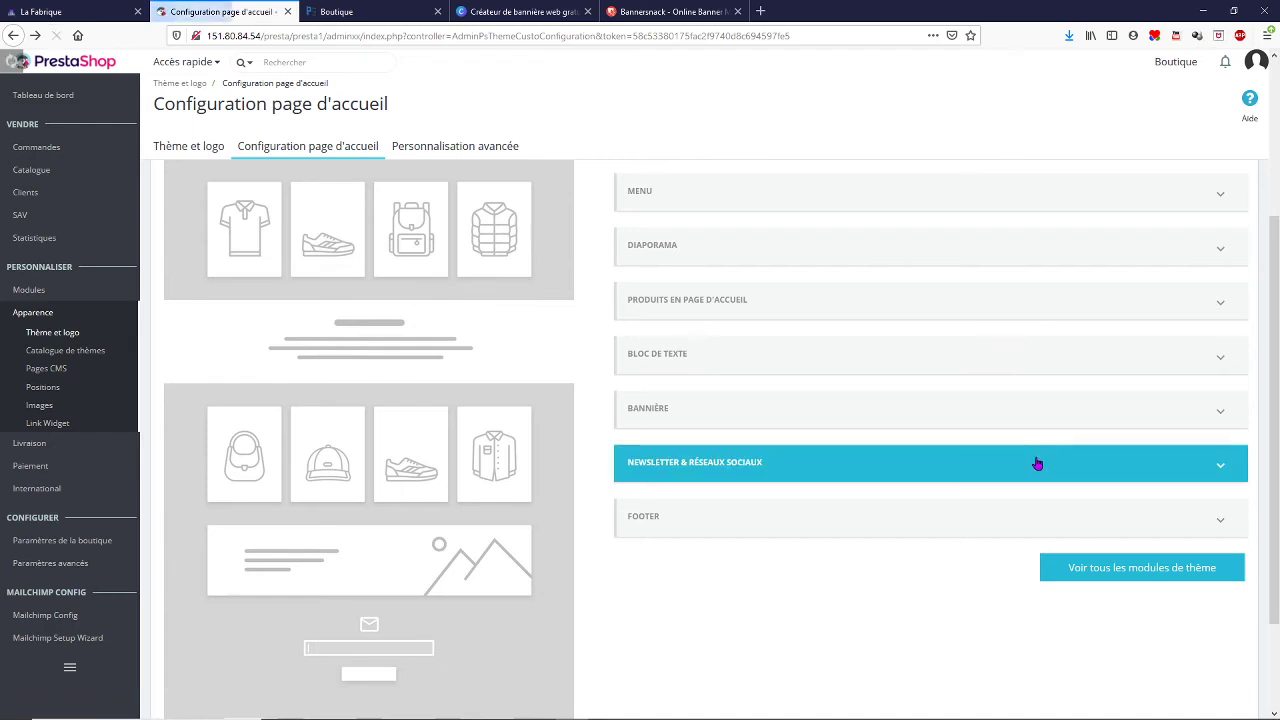
{"action": "left_click", "coordinate": [772, 312]}
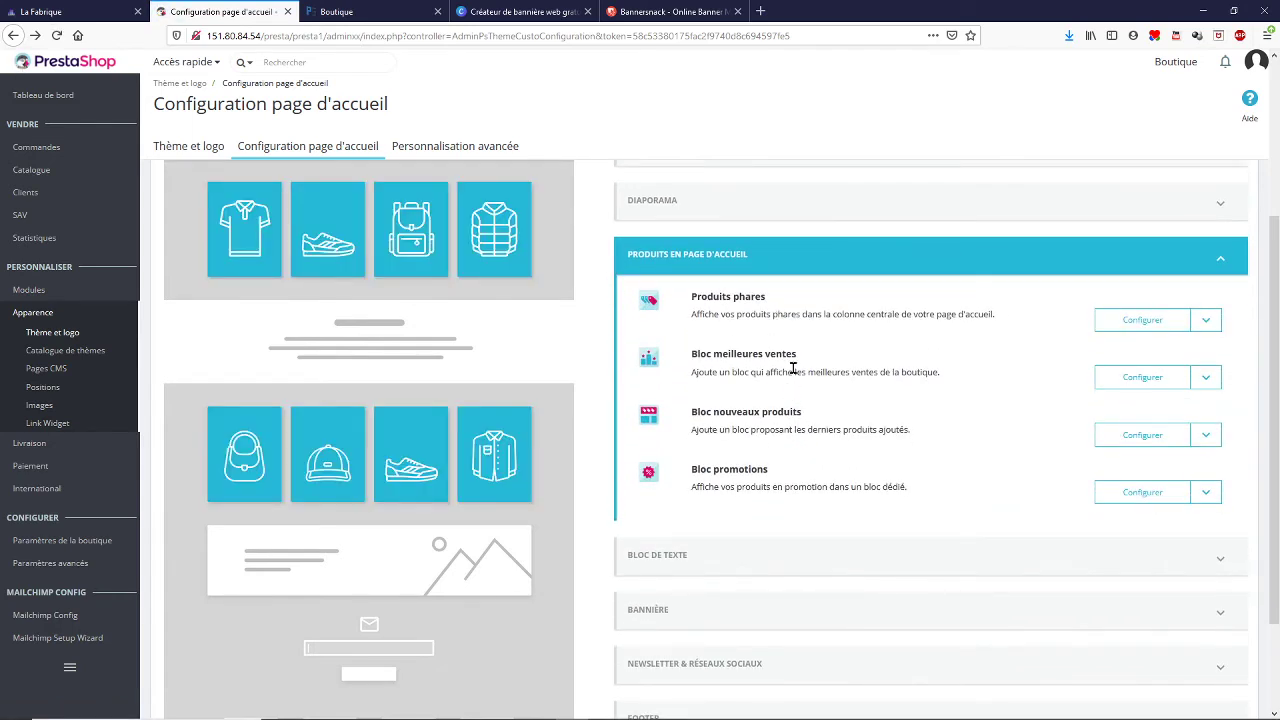
{"action": "left_click", "coordinate": [1125, 386]}
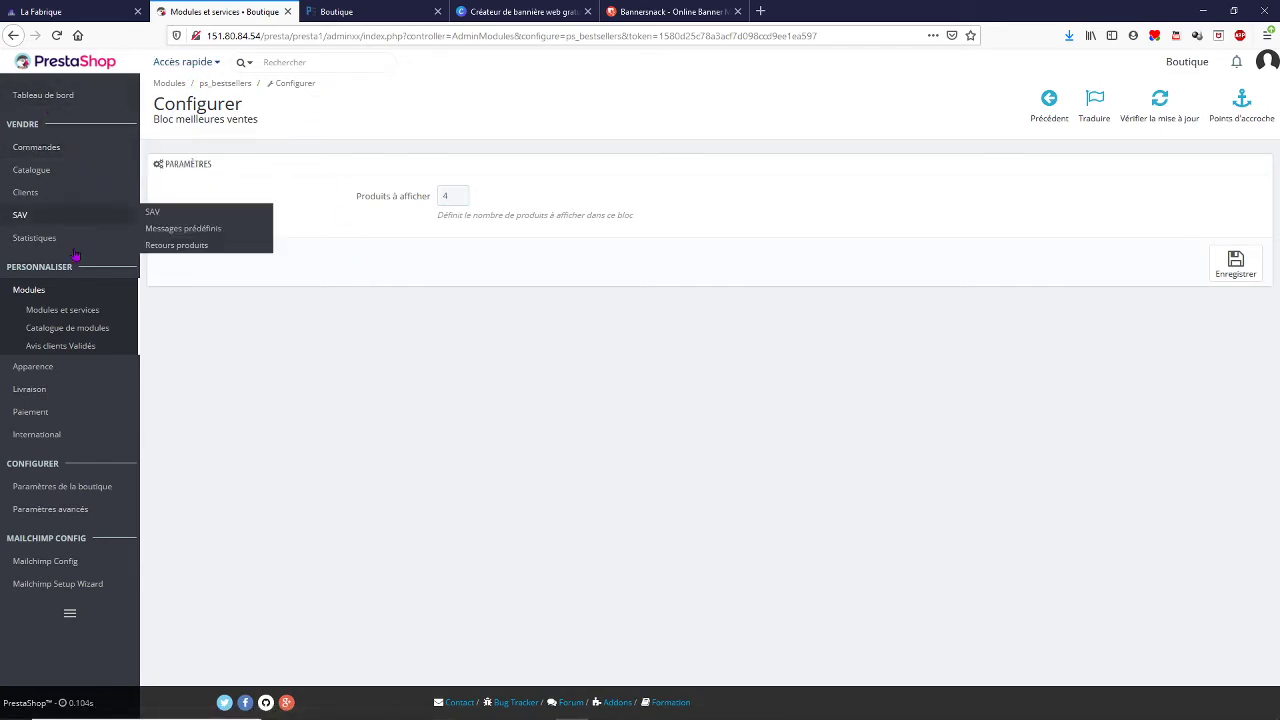
{"action": "left_click", "coordinate": [12, 36]}
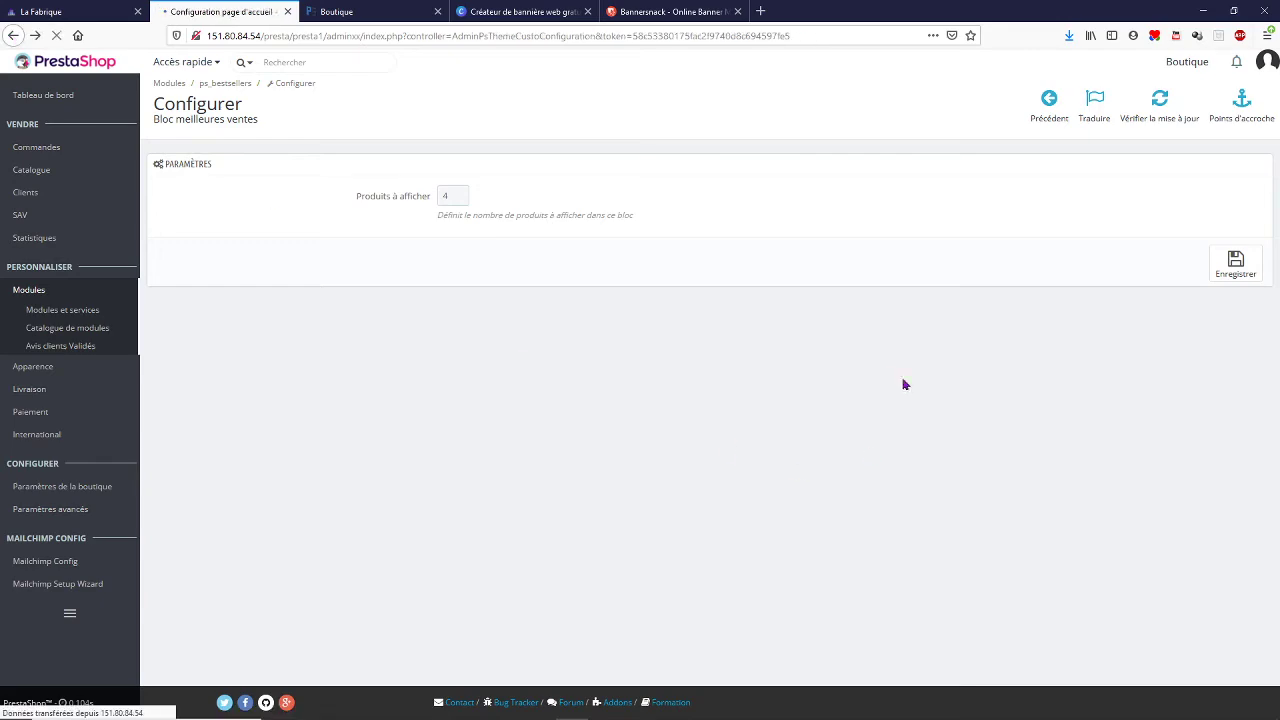
Read the link widget task in the Suite devoir1 PDF and open the Link Widget page under Apparence
{"action": "mouse_move", "coordinate": [557, 700]}
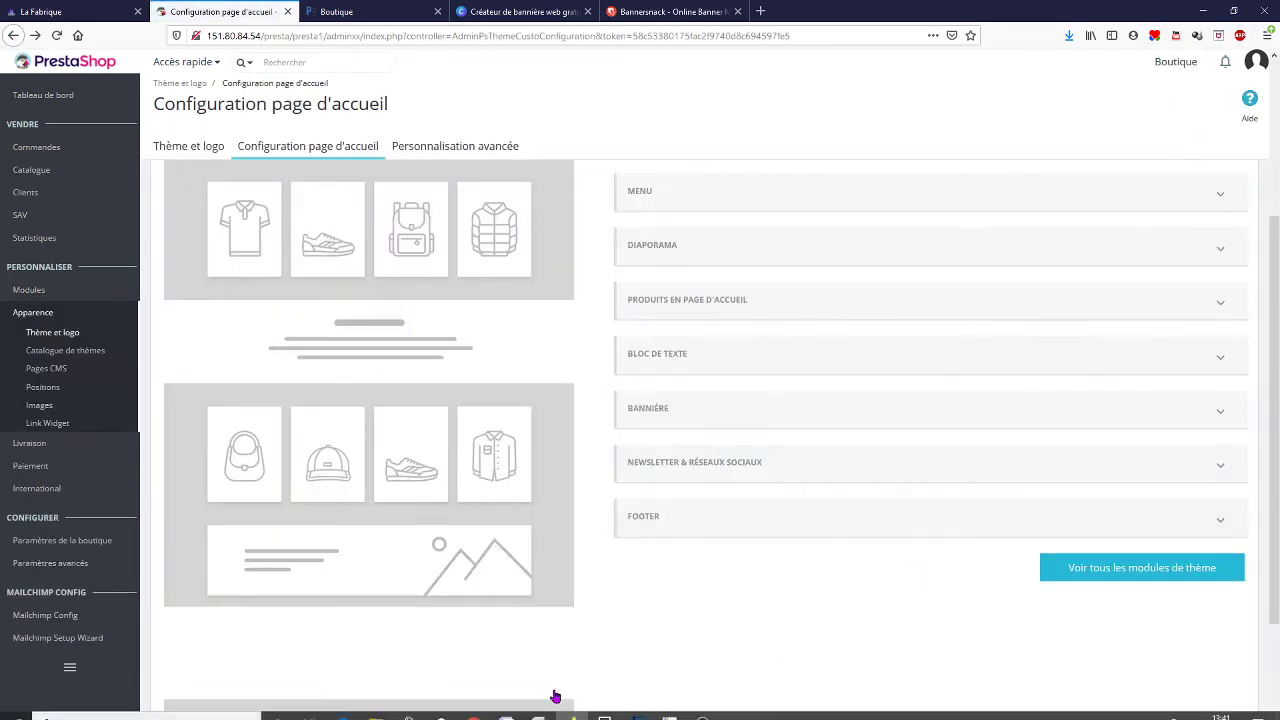
{"action": "left_click", "coordinate": [669, 710]}
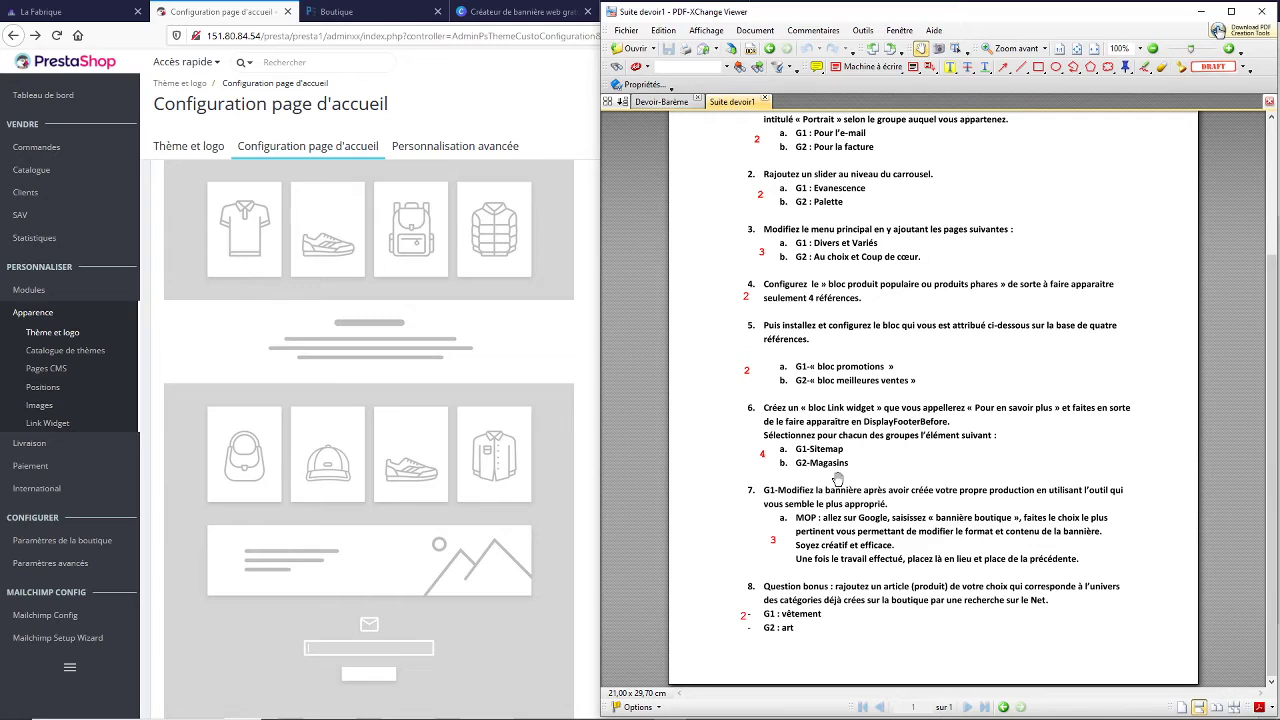
{"action": "left_click", "coordinate": [481, 100]}
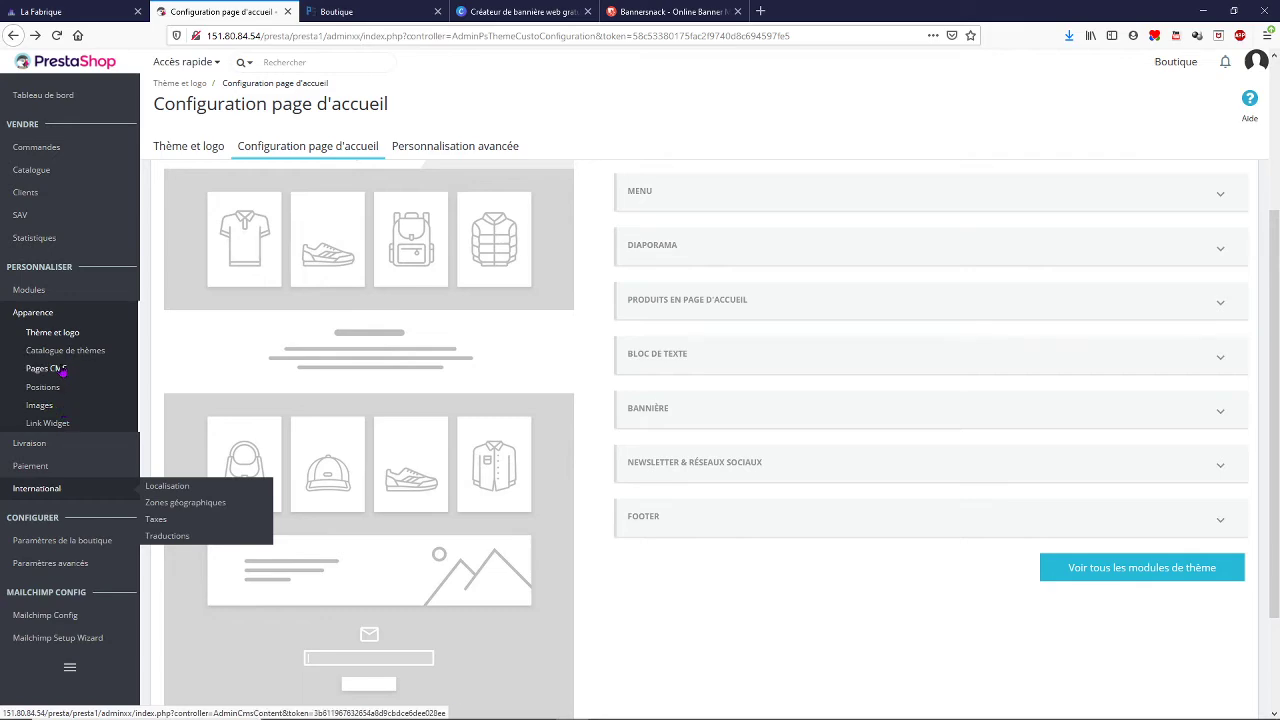
{"action": "left_click", "coordinate": [42, 316]}
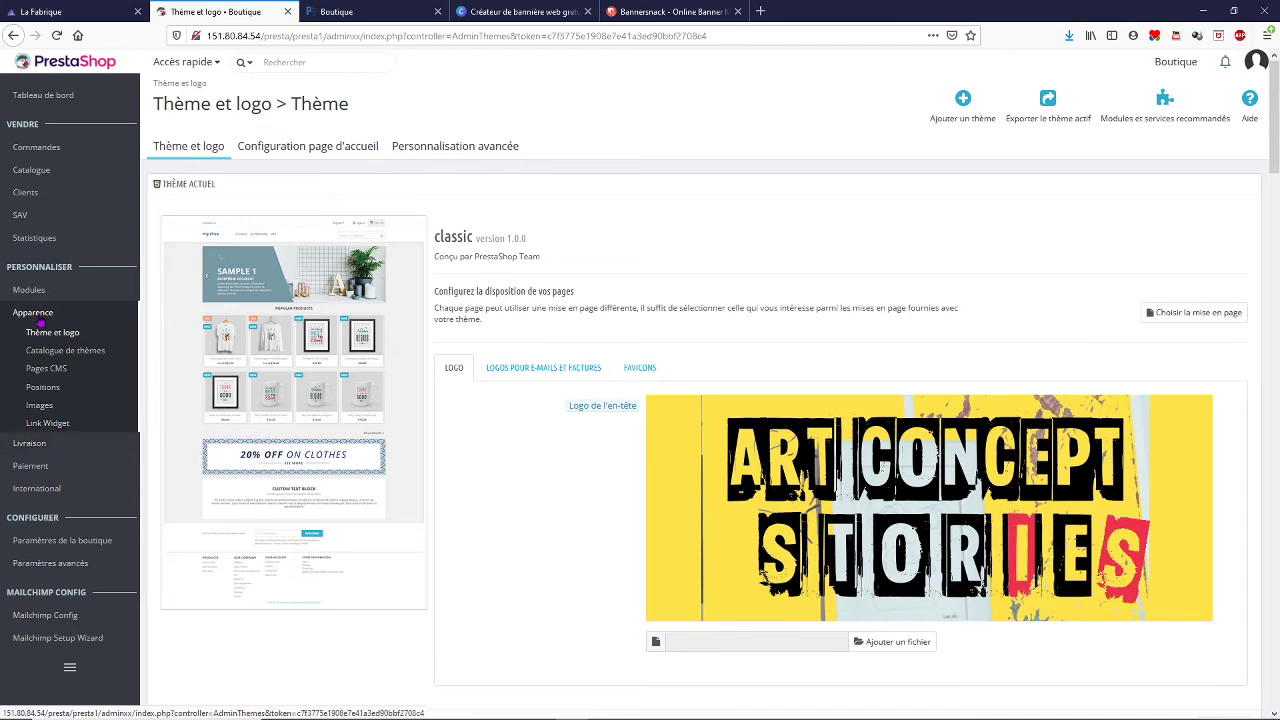
{"action": "left_click", "coordinate": [47, 425]}
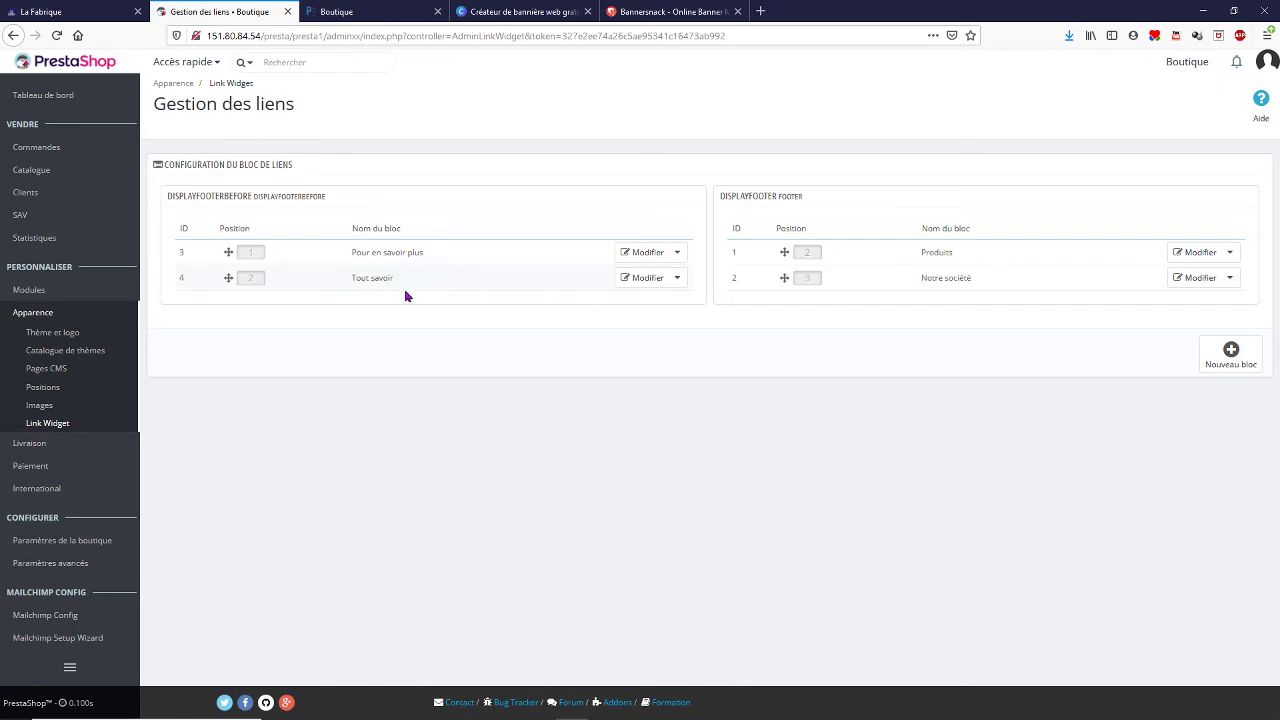
Open the Pour en savoir plus link block for editing and look through its Point d'accroche options around displayFooterBefore
{"action": "left_click", "coordinate": [646, 256]}
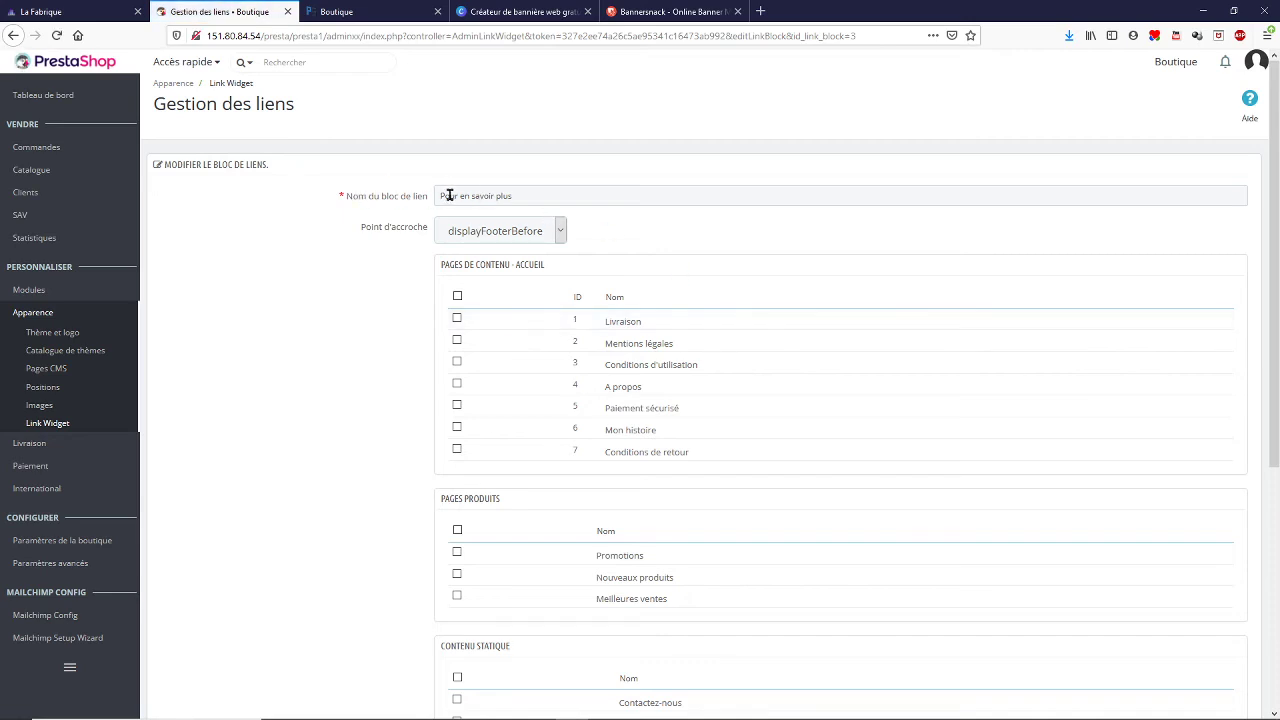
{"action": "left_click", "coordinate": [561, 232]}
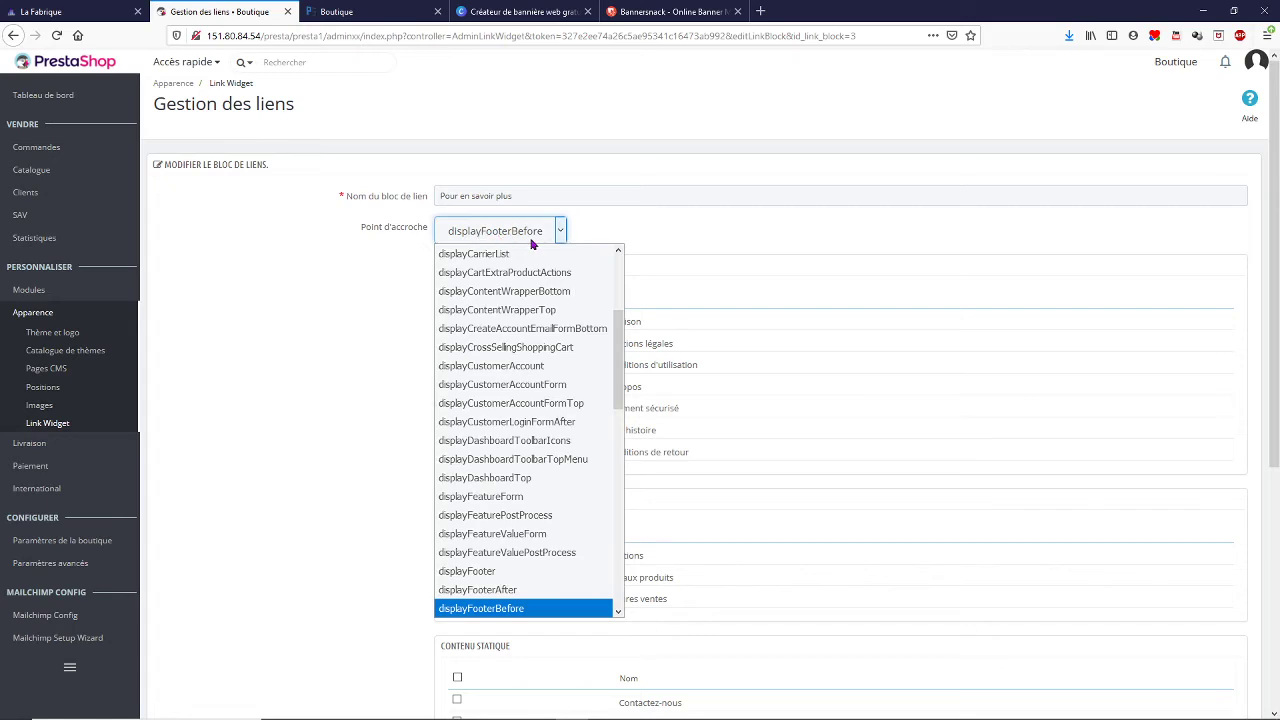
{"action": "left_click", "coordinate": [560, 238]}
{"action": "left_click", "coordinate": [560, 238]}
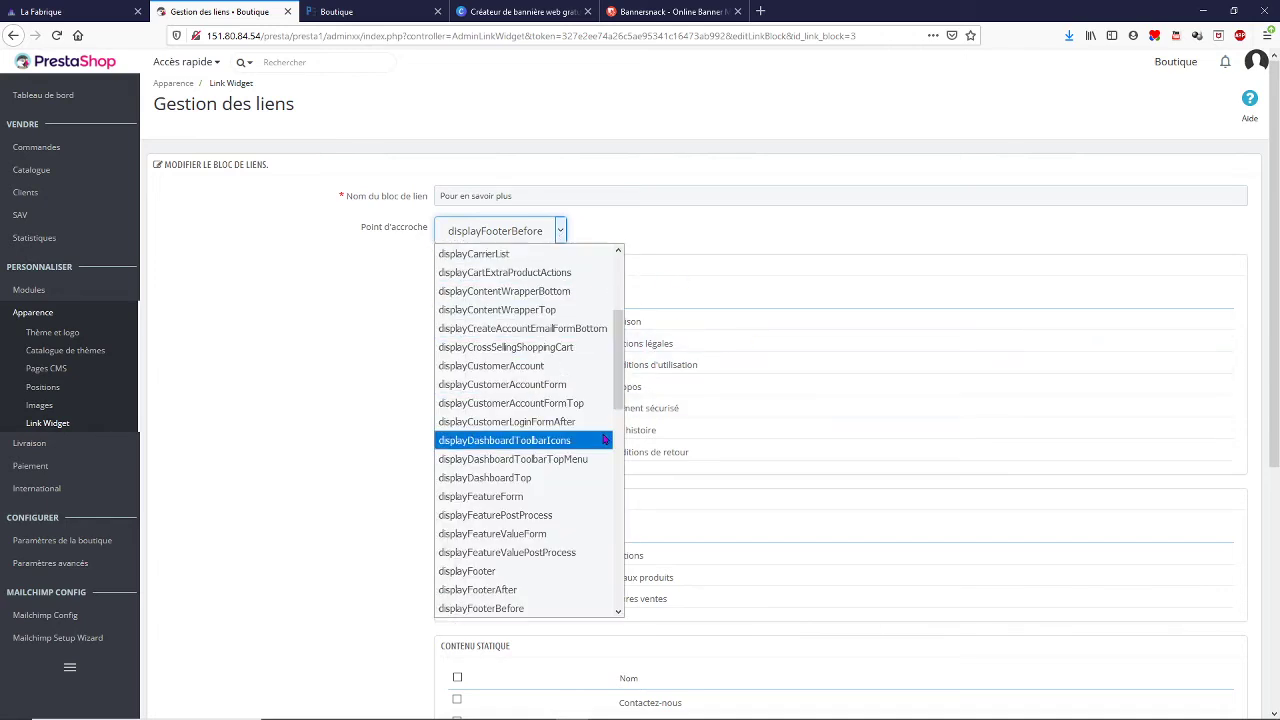
{"action": "left_click_drag", "start_coordinate": [620, 365], "coordinate": [618, 440]}
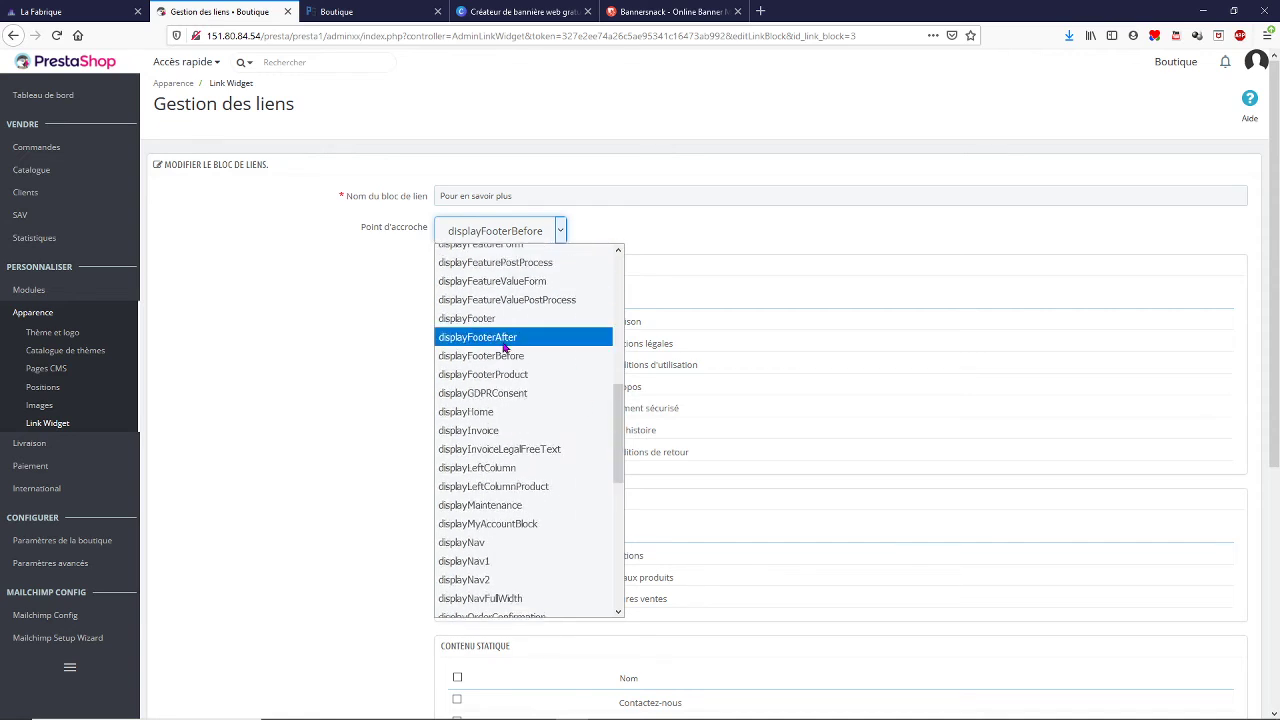
{"action": "left_click", "coordinate": [560, 236]}
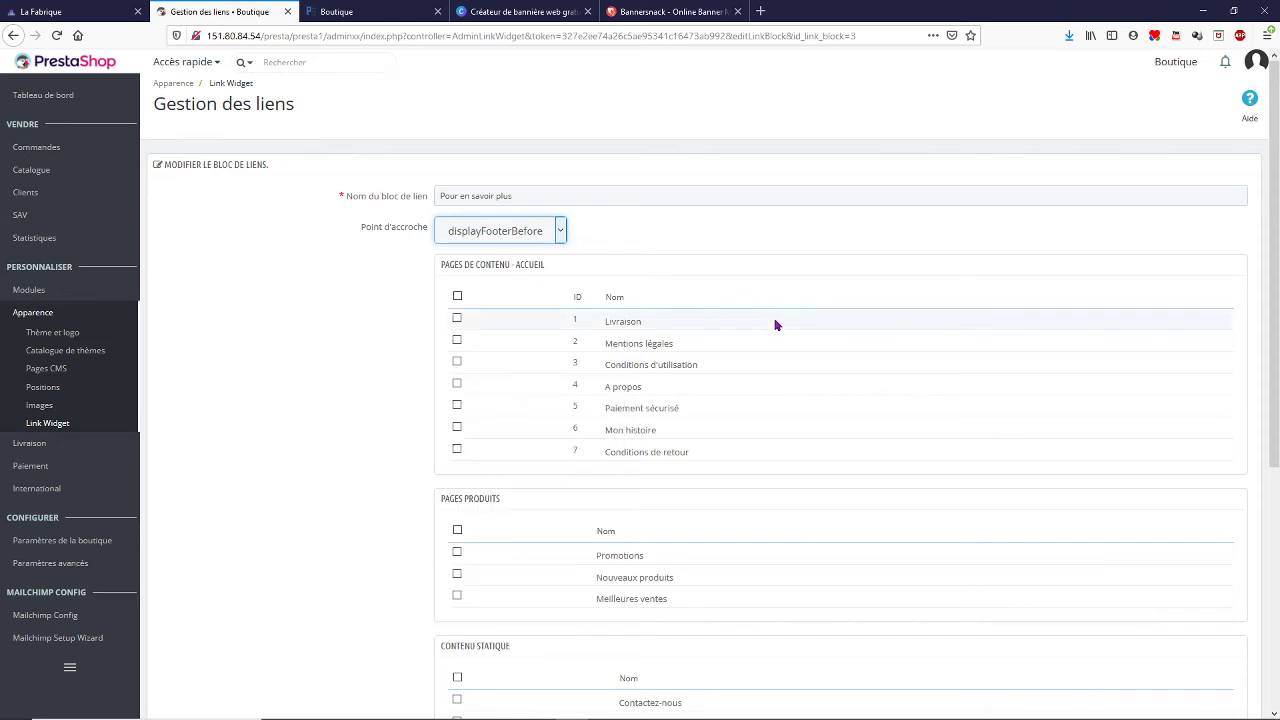
Review the page selections of the Pour en savoir plus block, including sitemap and Magasins under Contenu statique
{"action": "scroll", "coordinate": [767, 435], "scroll_direction": "down", "scroll_amount": 1}
{"action": "scroll", "coordinate": [767, 435], "scroll_direction": "down", "scroll_amount": 3}
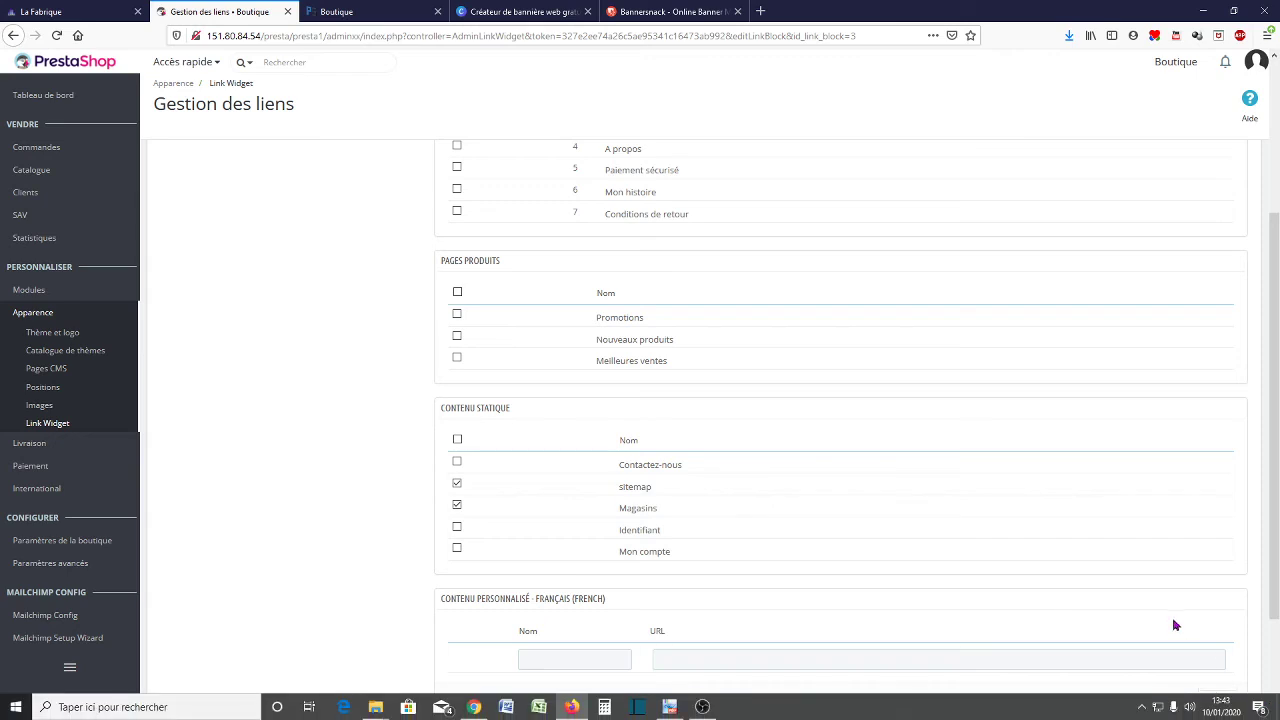
{"action": "scroll", "coordinate": [1172, 617], "scroll_direction": "down", "scroll_amount": 3}
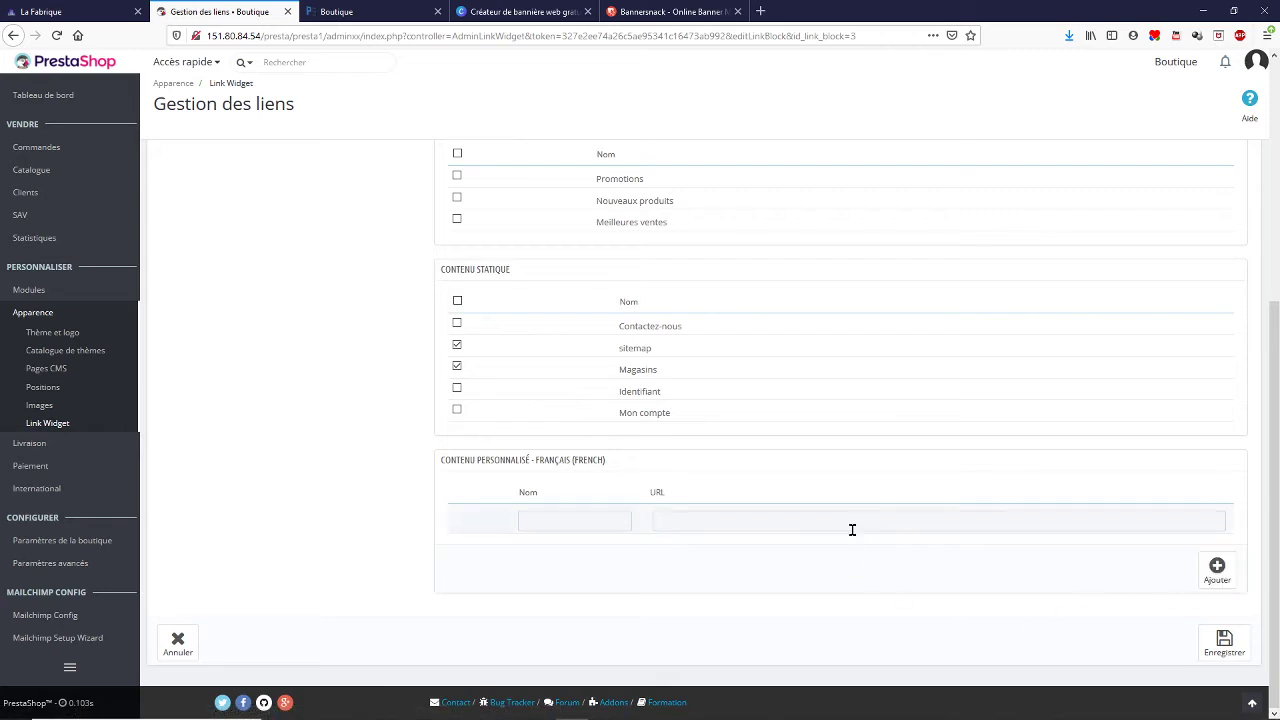
{"action": "scroll", "coordinate": [851, 534], "scroll_direction": "up", "scroll_amount": 4}
{"action": "scroll", "coordinate": [853, 537], "scroll_direction": "up", "scroll_amount": 3}
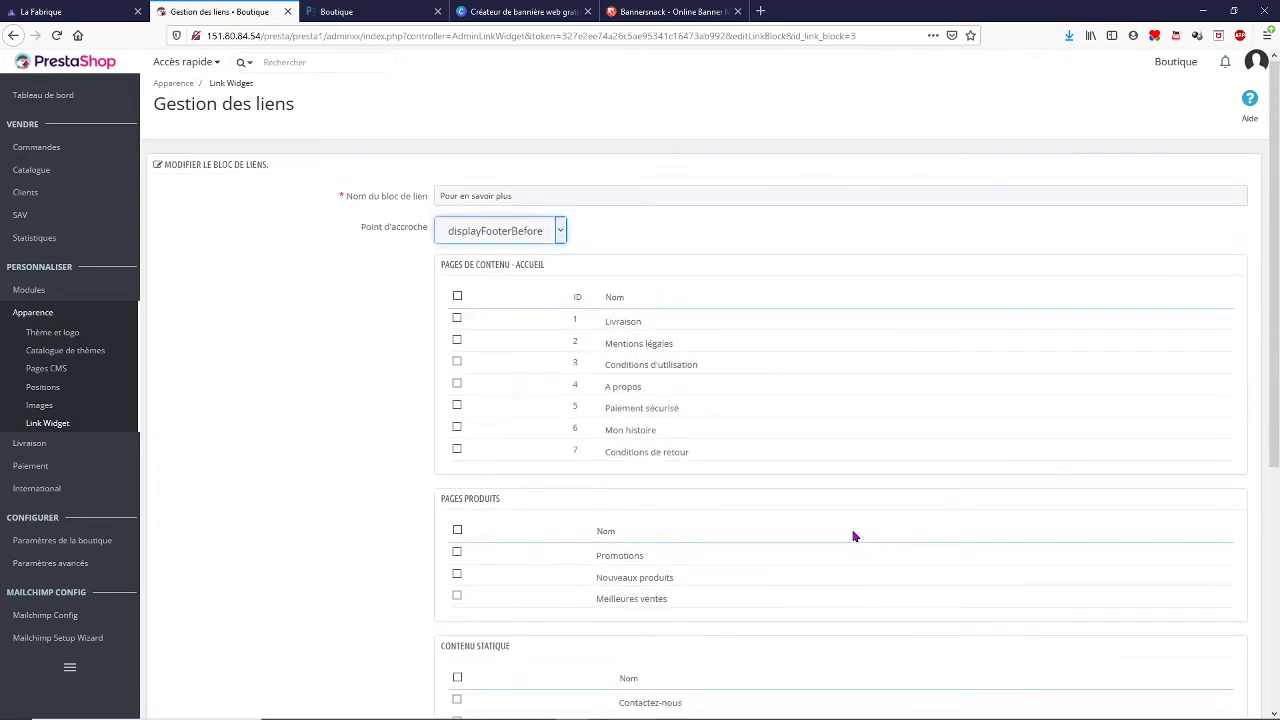
Reload the storefront home page and examine its product blocks and the Pour en savoir plus links above the footer
{"action": "left_click", "coordinate": [377, 14]}
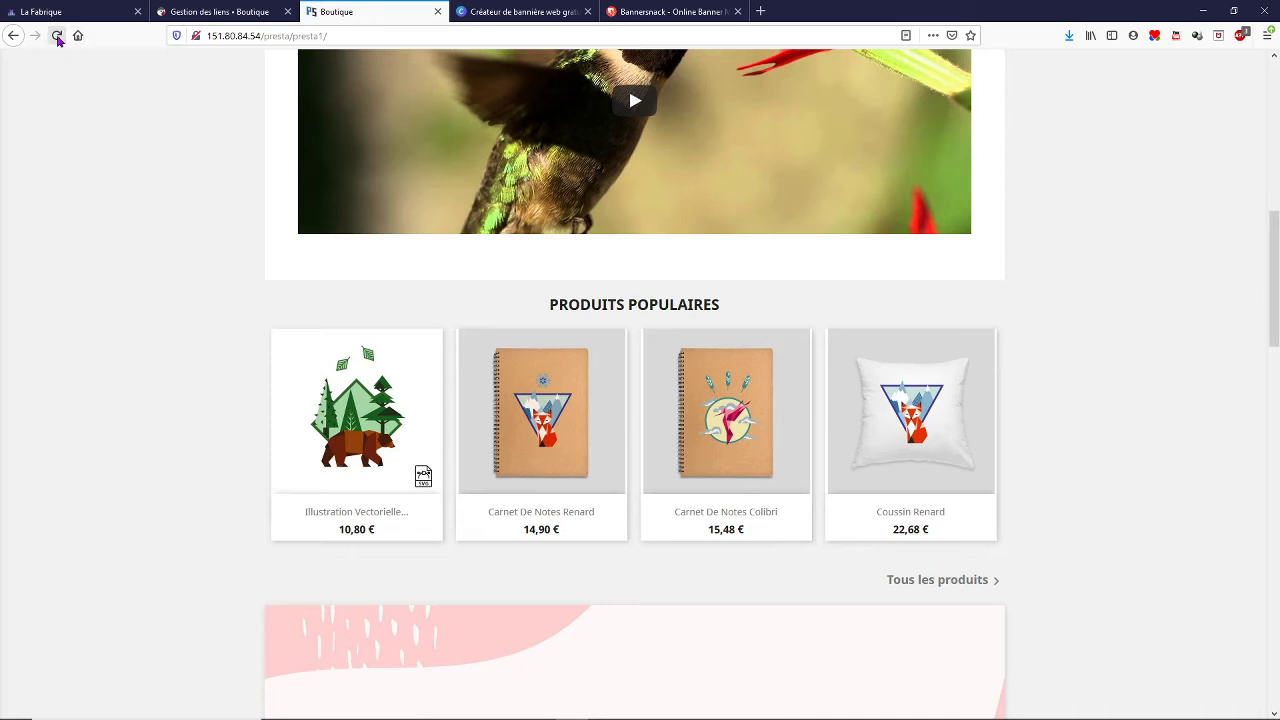
{"action": "left_click", "coordinate": [57, 36]}
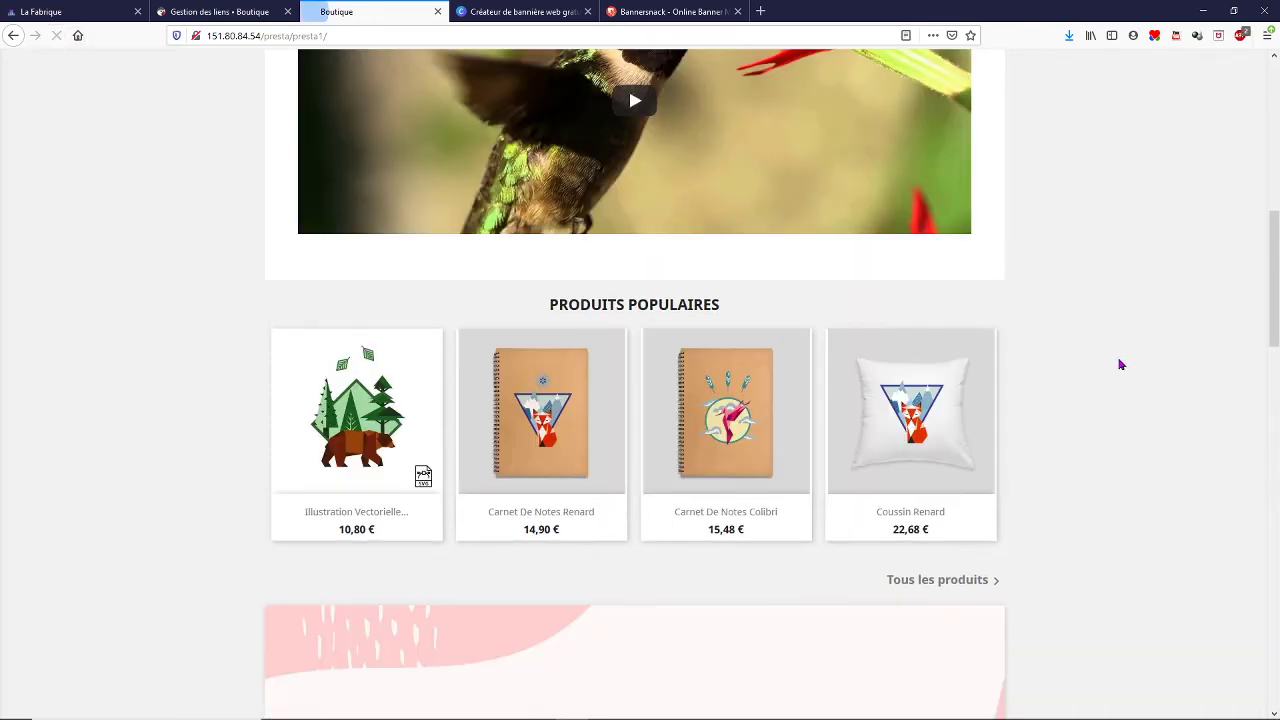
{"action": "scroll", "coordinate": [1121, 365], "scroll_direction": "down", "scroll_amount": 4}
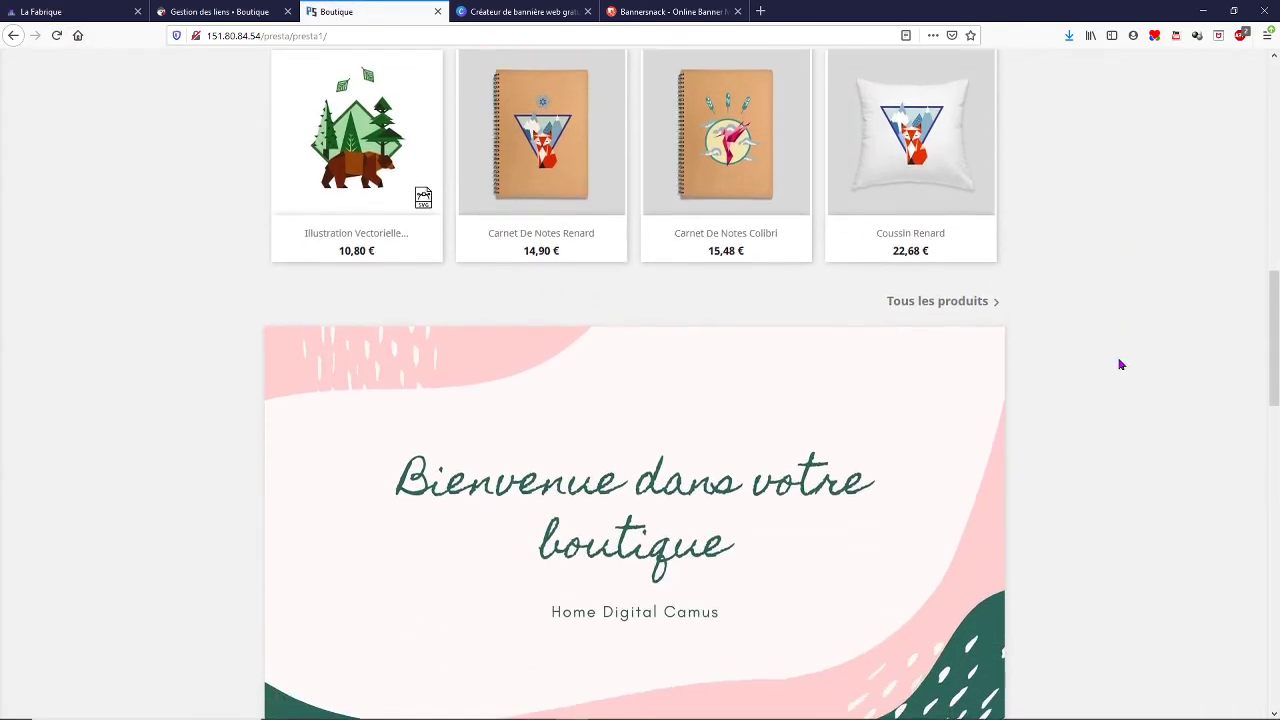
{"action": "scroll", "coordinate": [1121, 365], "scroll_direction": "down", "scroll_amount": 4}
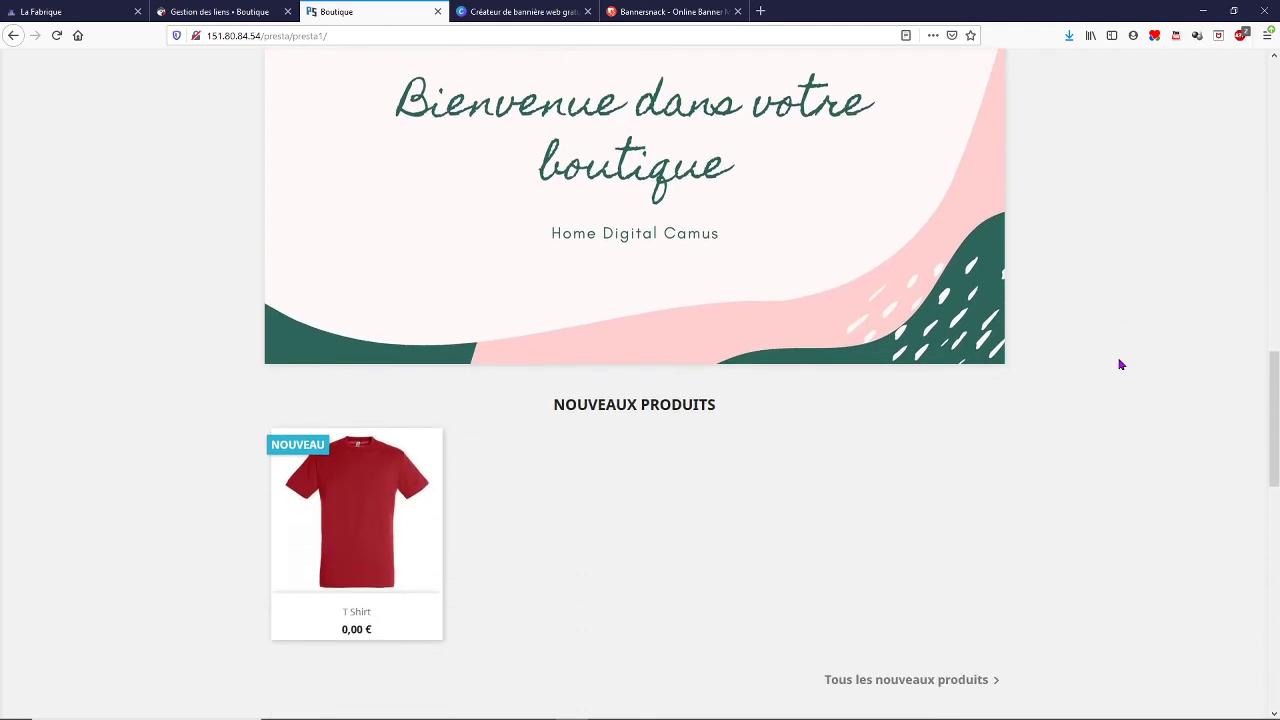
{"action": "scroll", "coordinate": [1121, 365], "scroll_direction": "down", "scroll_amount": 4}
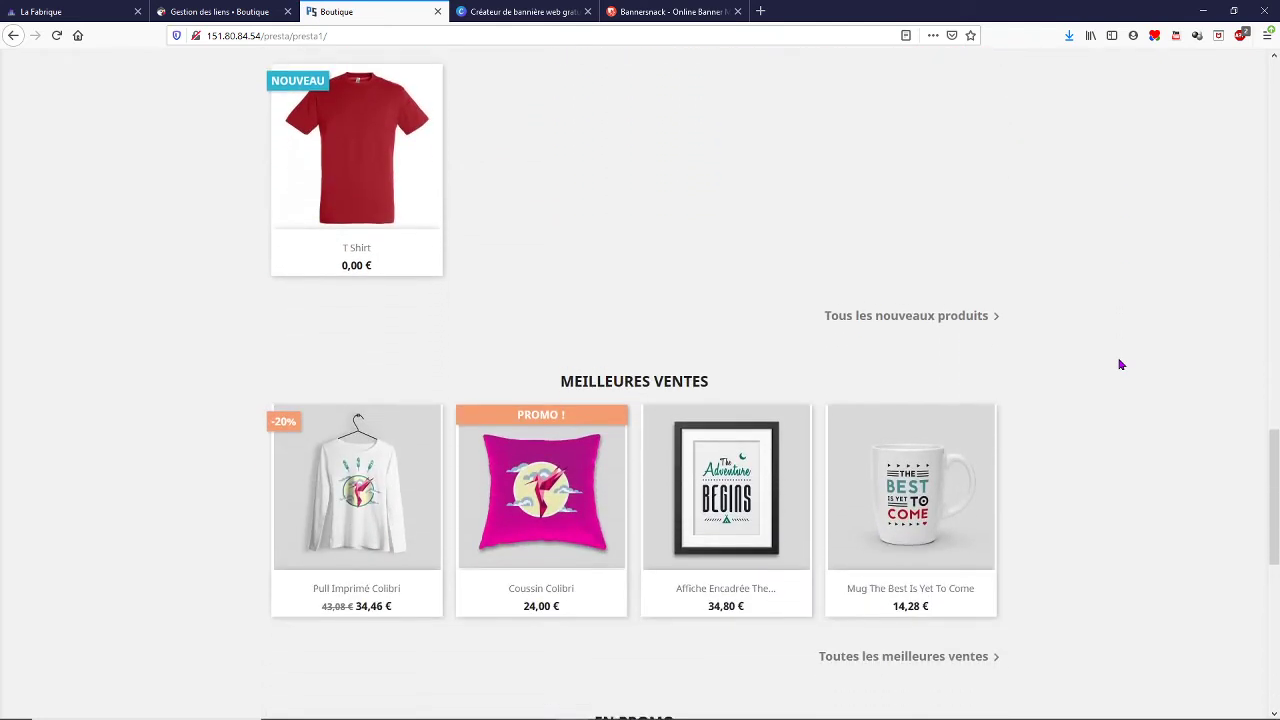
{"action": "scroll", "coordinate": [1121, 365], "scroll_direction": "down", "scroll_amount": 4}
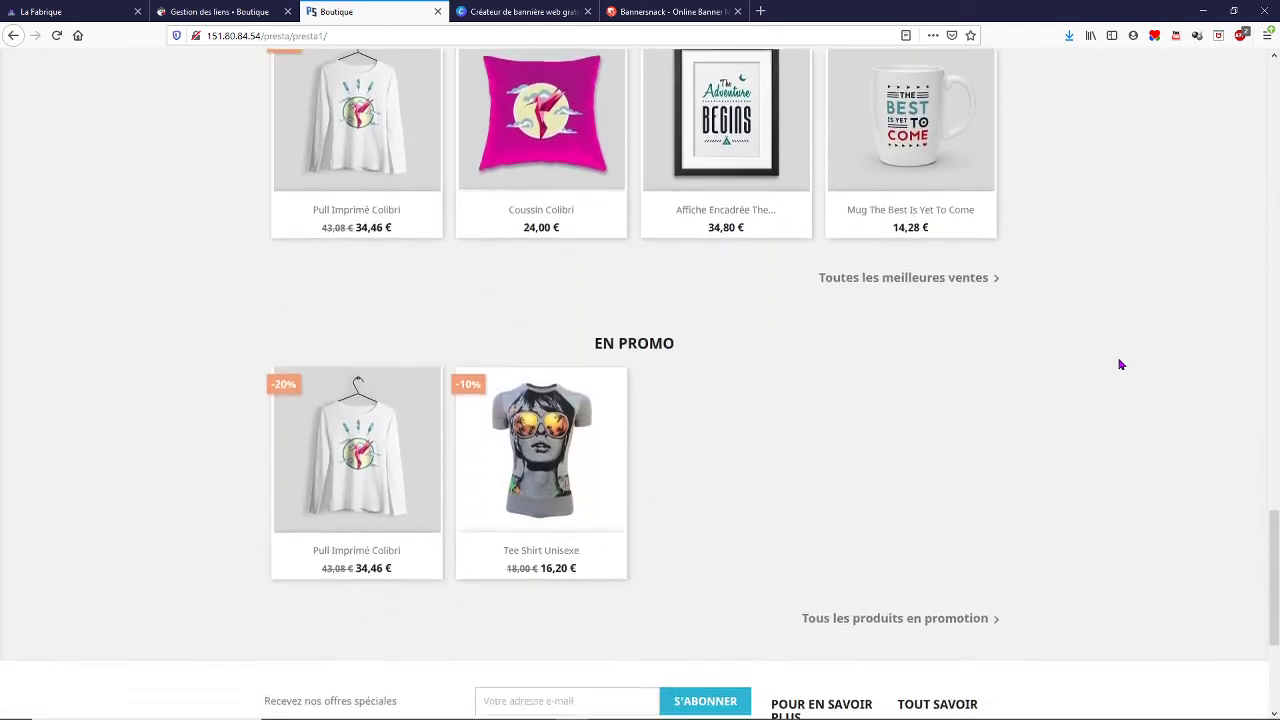
{"action": "scroll", "coordinate": [1121, 365], "scroll_direction": "down", "scroll_amount": 1}
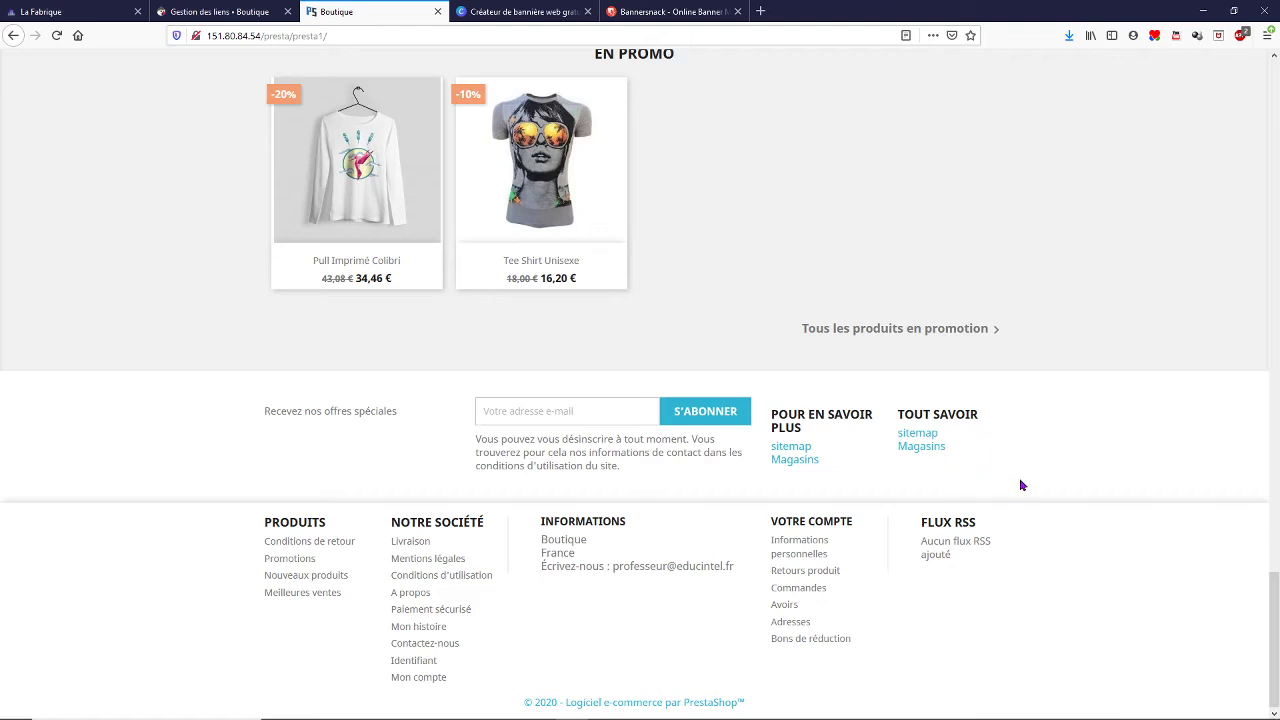
Check the sitemap and Magasins pages linked from Pour en savoir plus on the storefront, and return to the shop's home page
{"action": "left_click", "coordinate": [794, 450]}
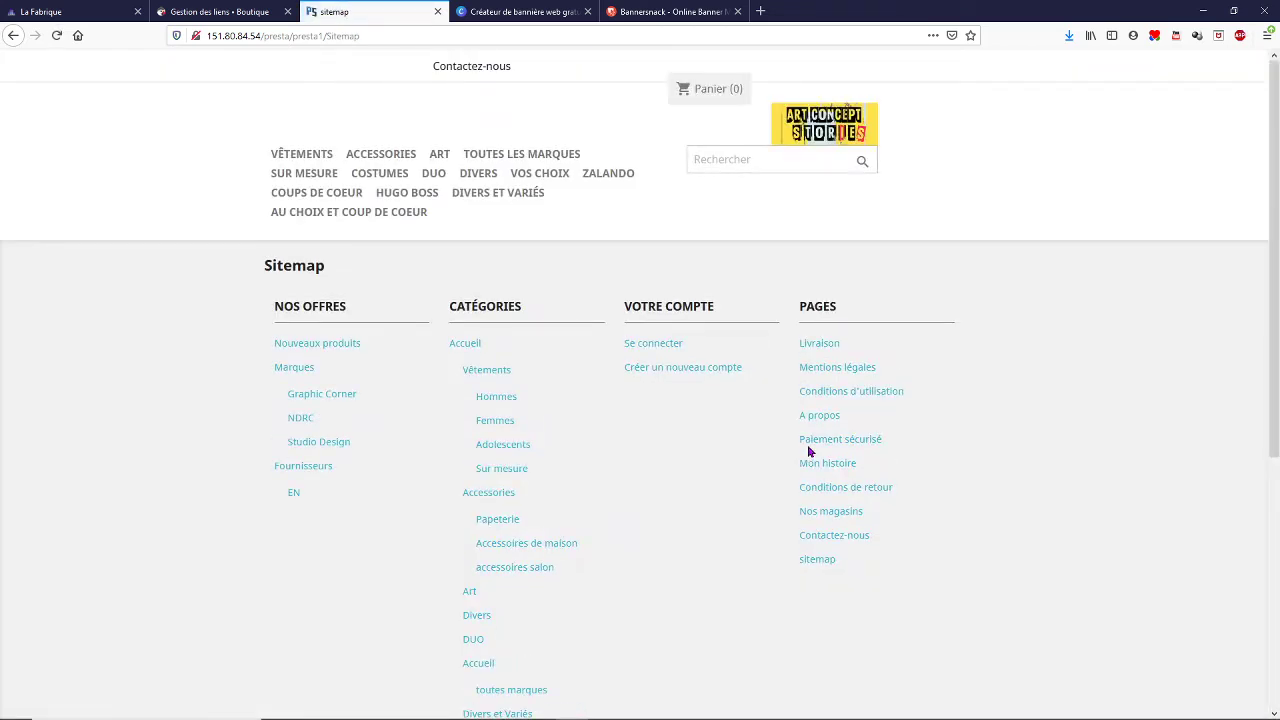
{"action": "scroll", "coordinate": [1009, 436], "scroll_direction": "down", "scroll_amount": 4}
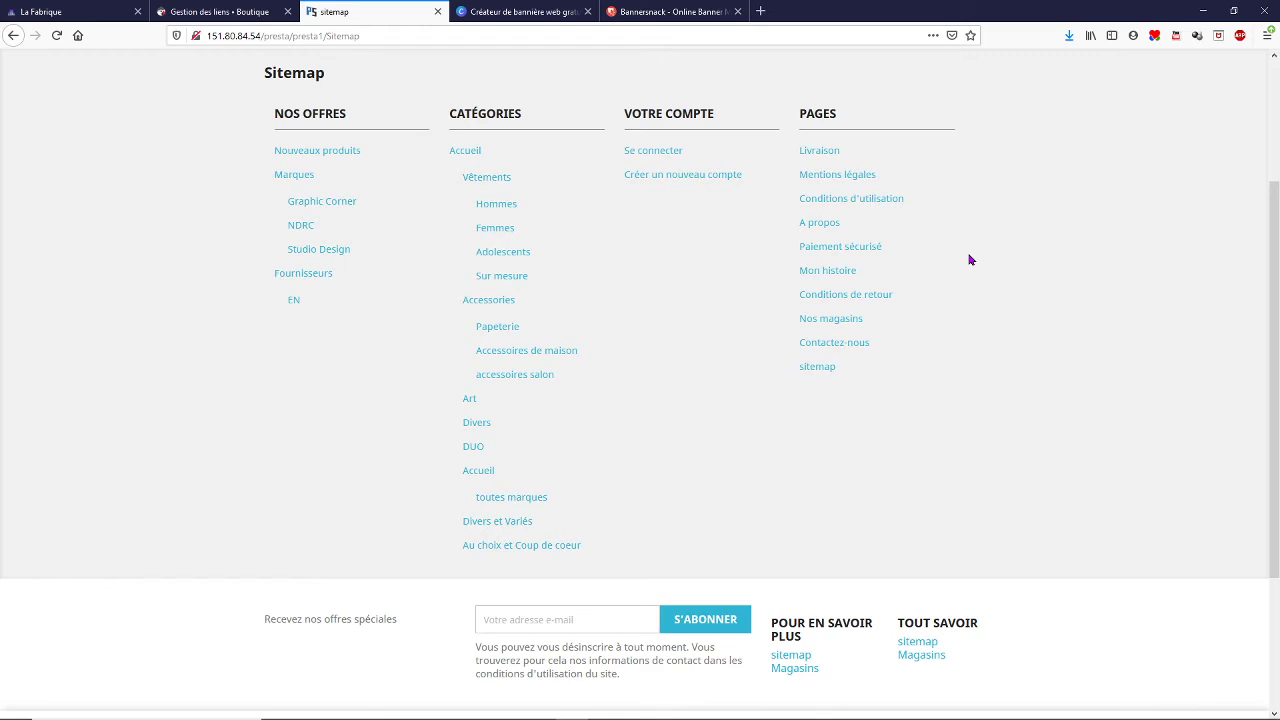
{"action": "scroll", "coordinate": [969, 260], "scroll_direction": "down", "scroll_amount": 1}
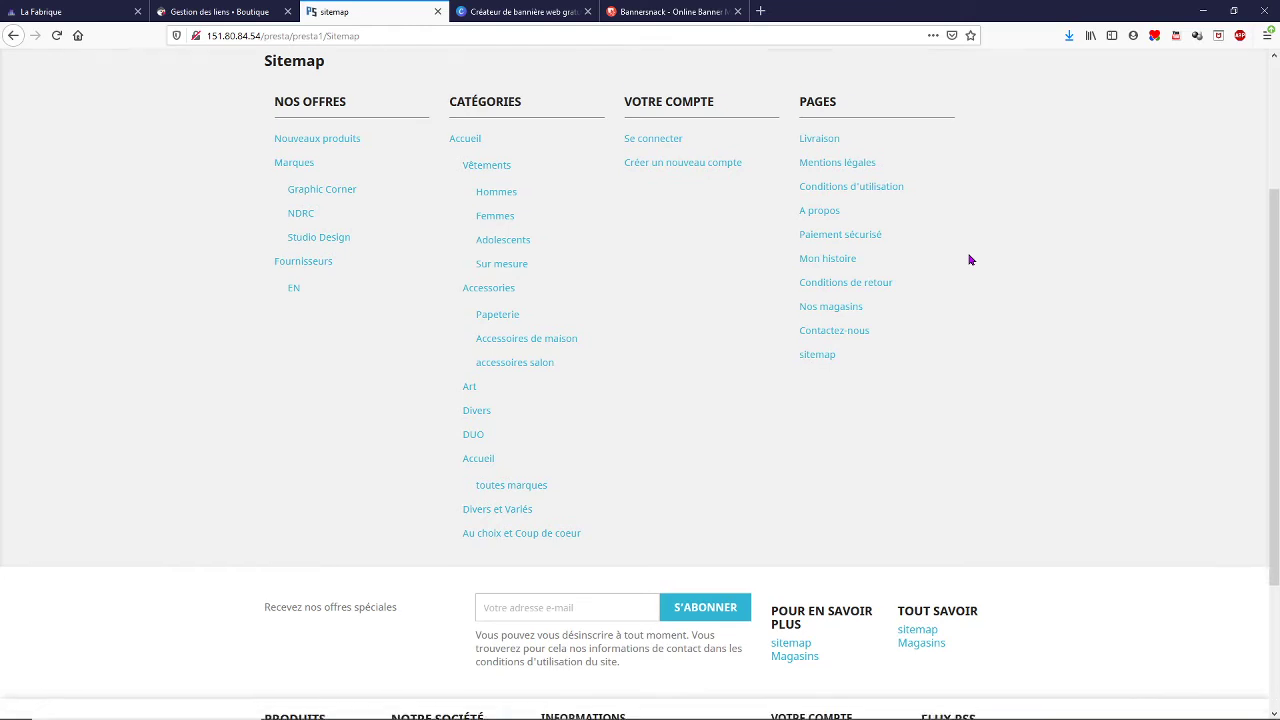
{"action": "left_click", "coordinate": [806, 650]}
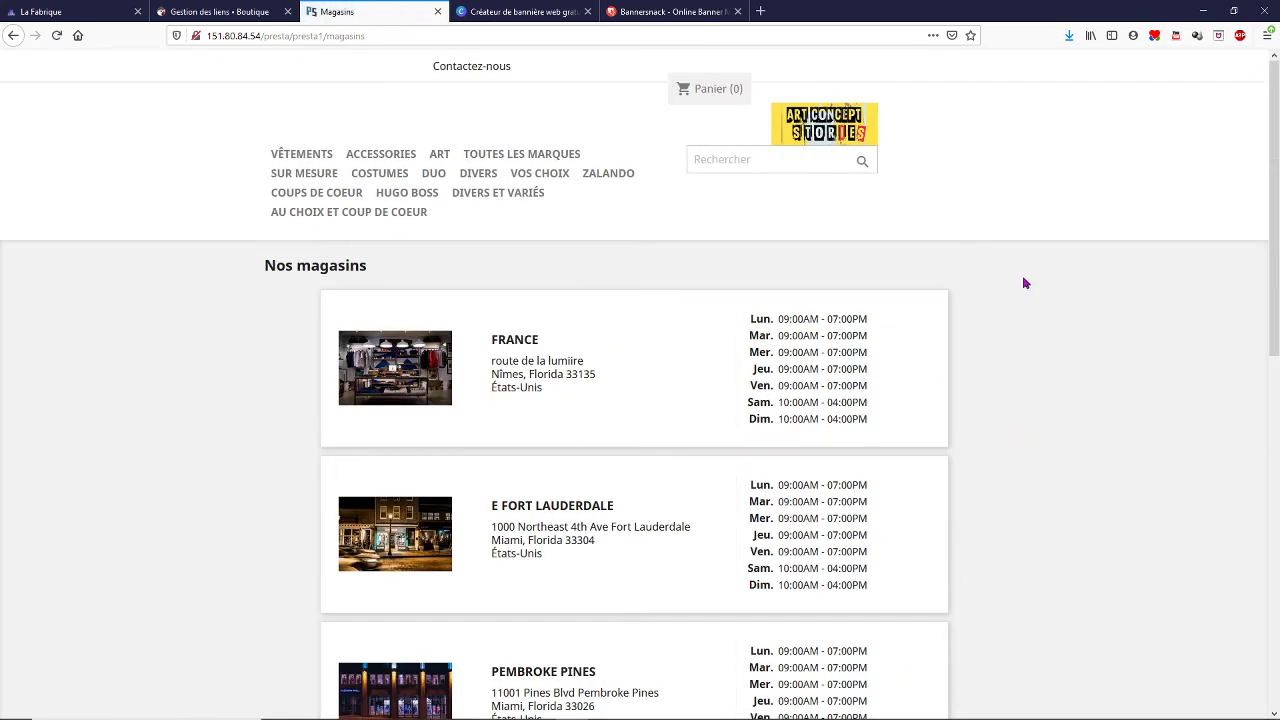
{"action": "scroll", "coordinate": [1022, 275], "scroll_direction": "down", "scroll_amount": 1}
{"action": "scroll", "coordinate": [1022, 275], "scroll_direction": "up", "scroll_amount": 1}
{"action": "left_click", "coordinate": [819, 131]}
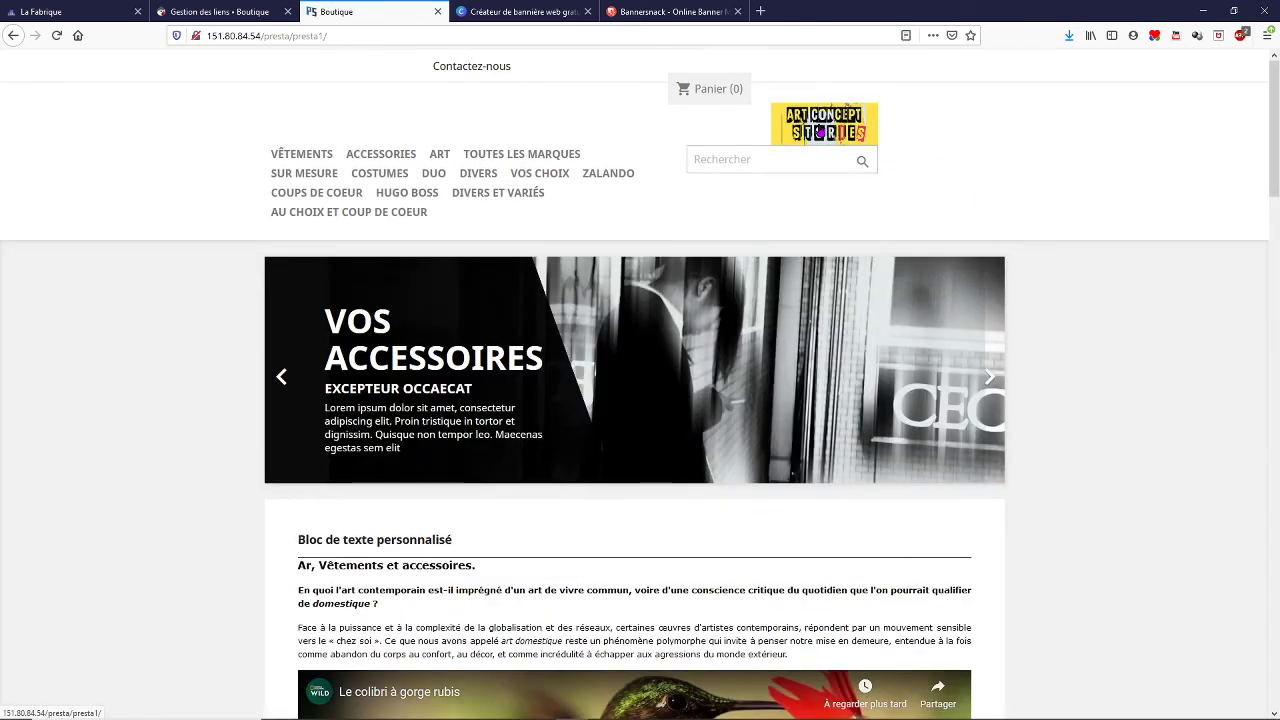
Read the banner task in the Suite devoir1 PDF and look at the Canva and Bannersnack banner creation sites
{"action": "mouse_move", "coordinate": [600, 712]}
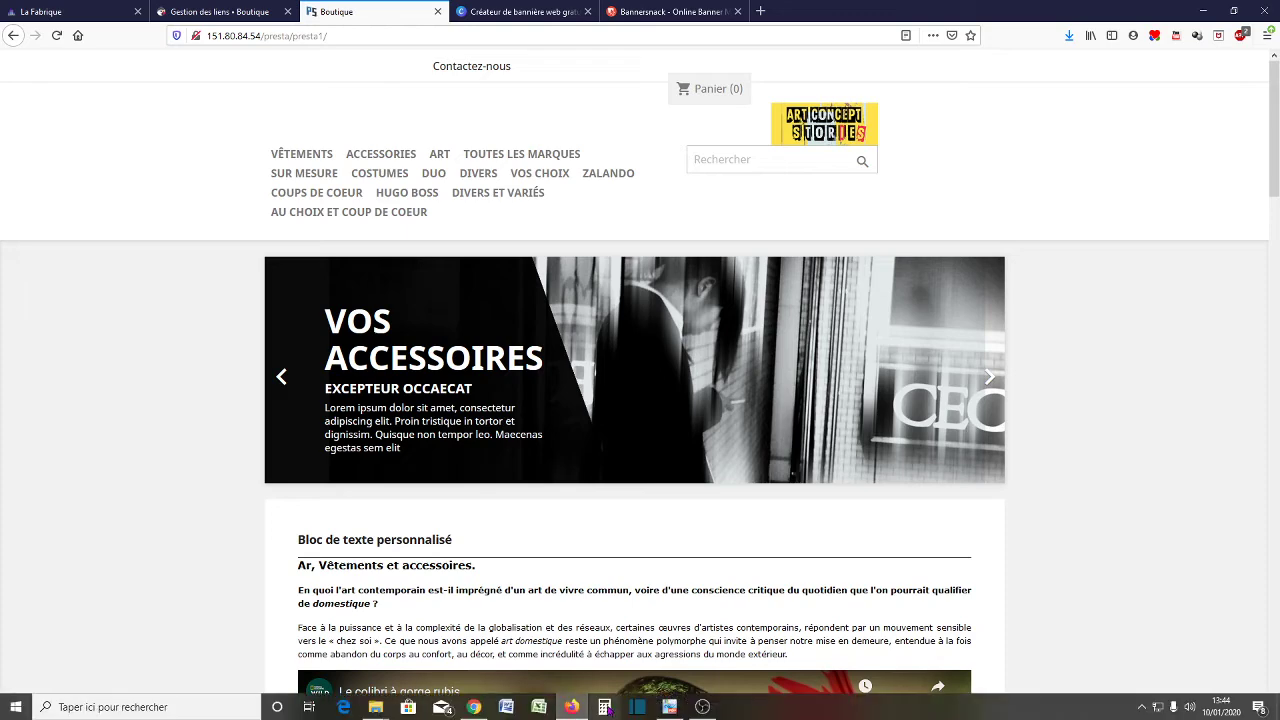
{"action": "left_click", "coordinate": [669, 707]}
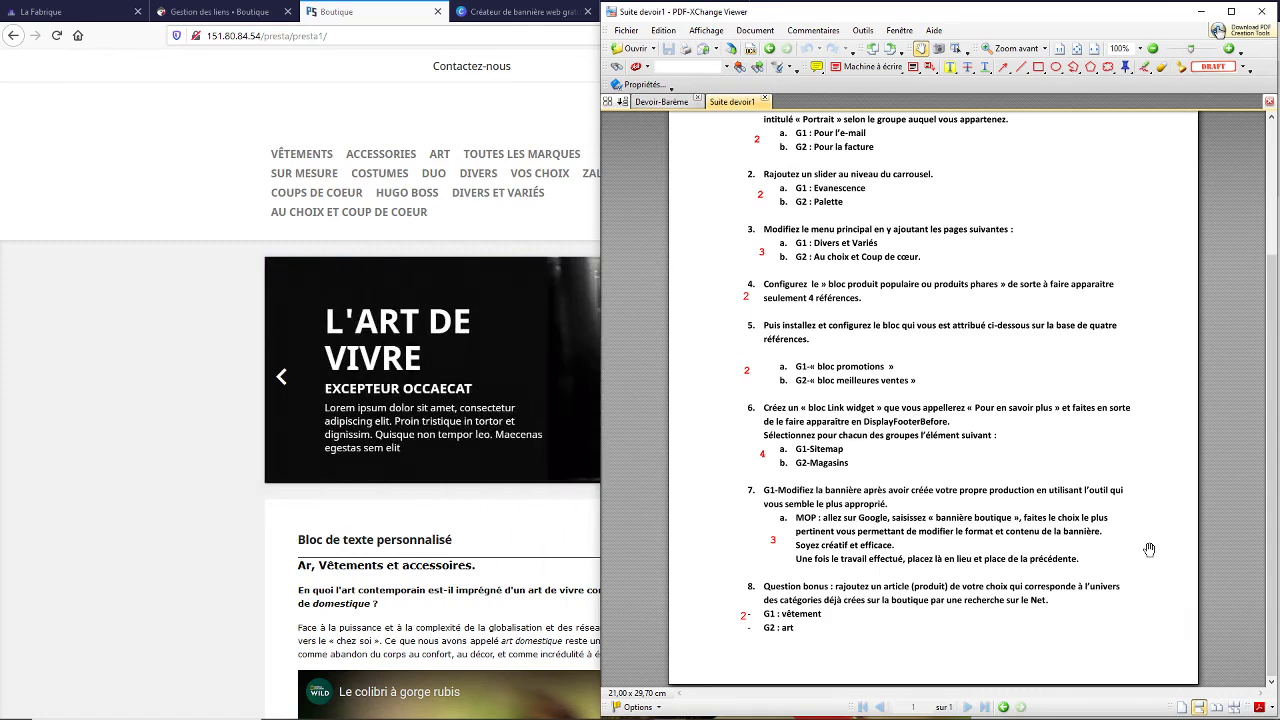
{"action": "left_click", "coordinate": [235, 12]}
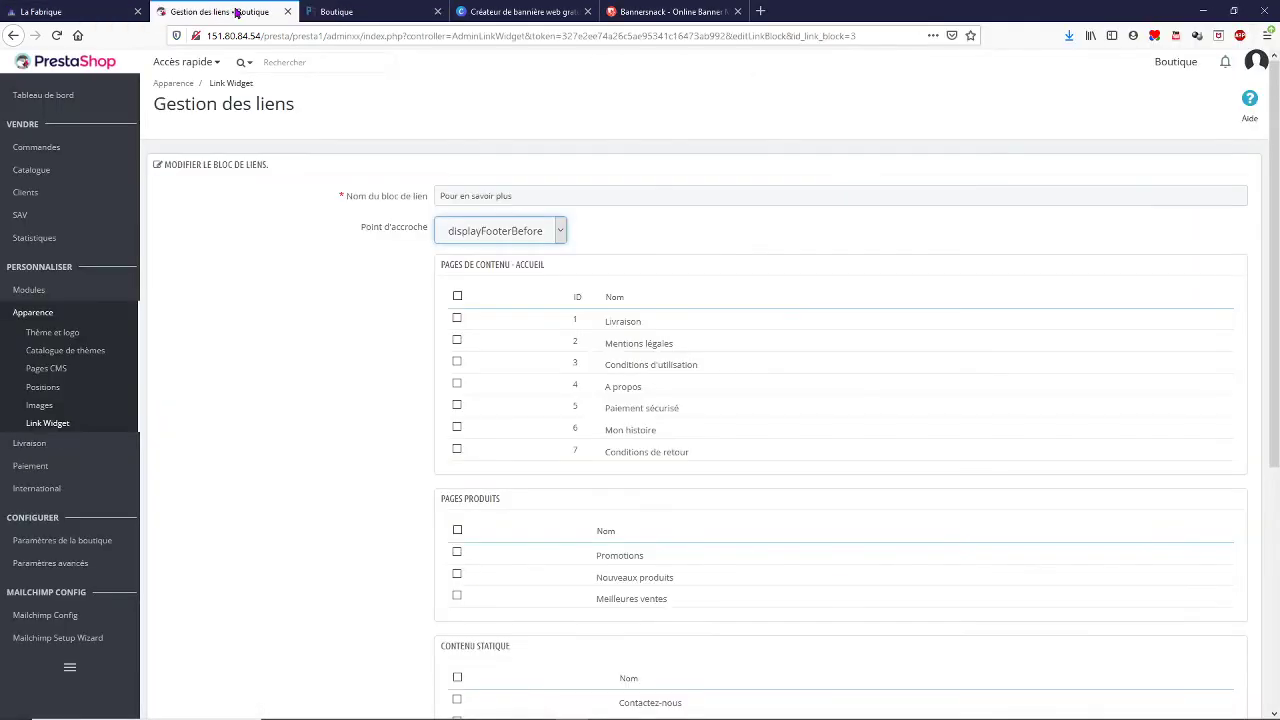
{"action": "left_click", "coordinate": [526, 14]}
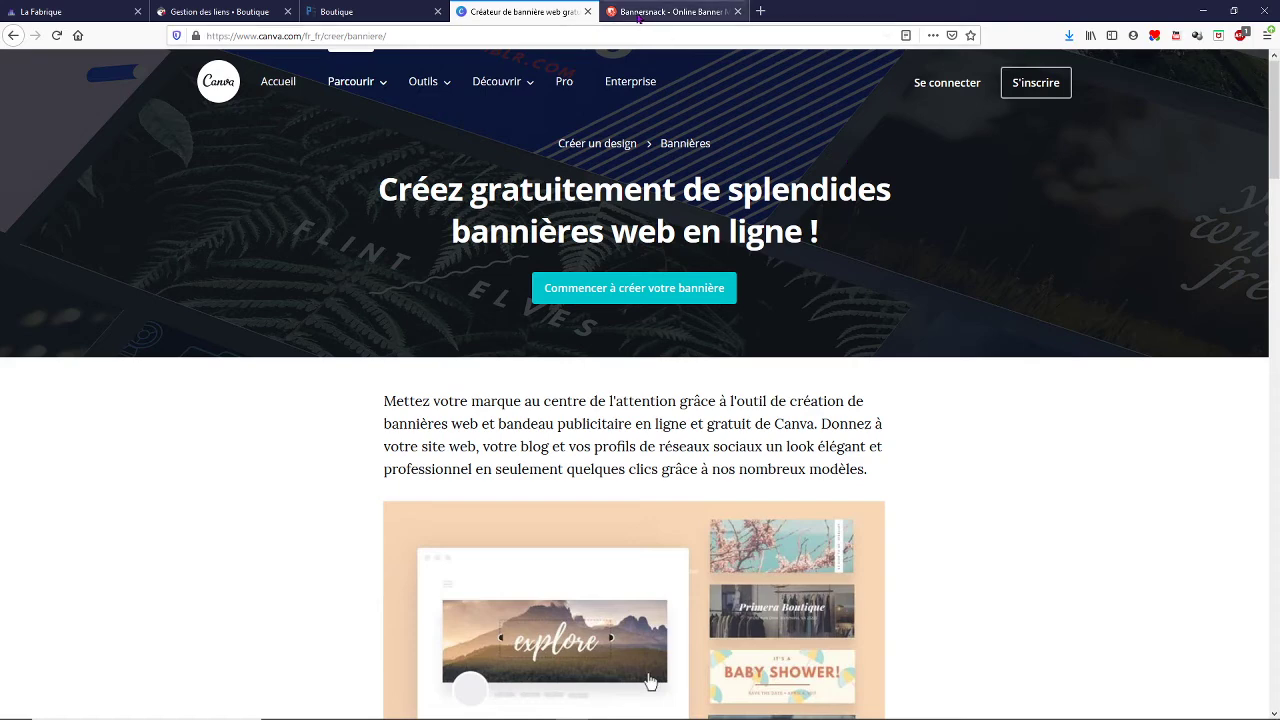
{"action": "left_click", "coordinate": [653, 11]}
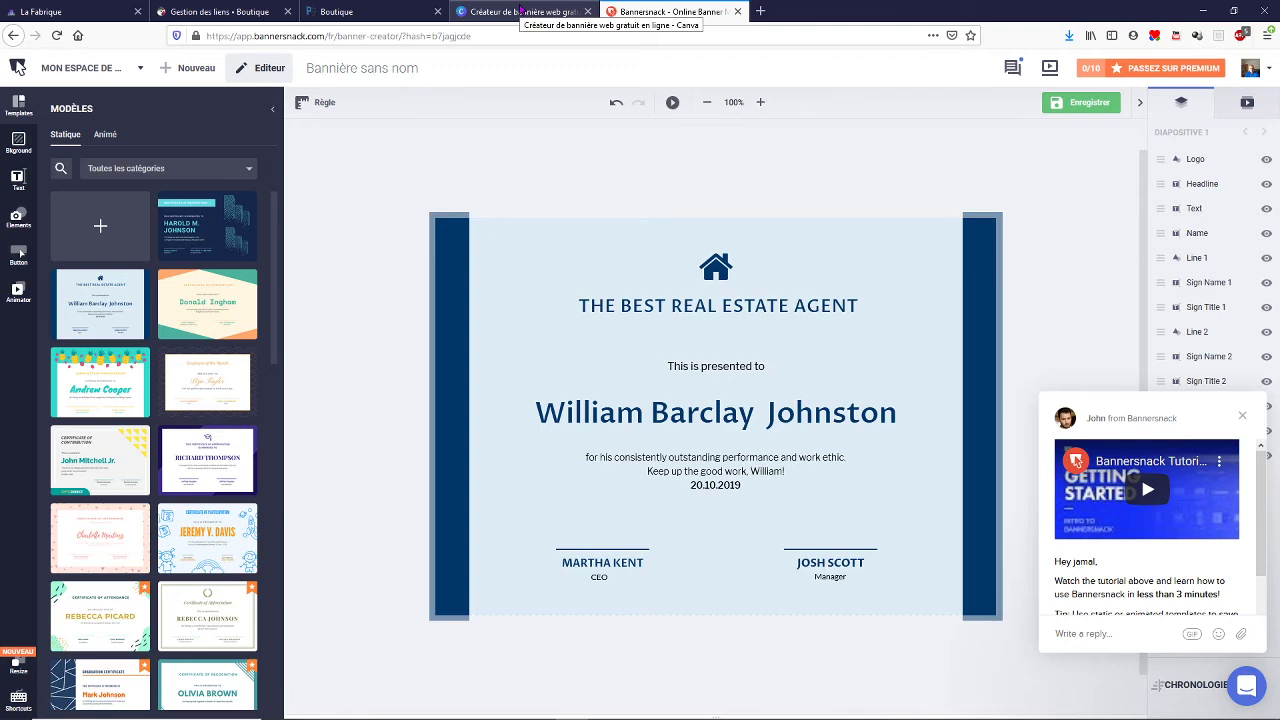
{"action": "left_click", "coordinate": [520, 10]}
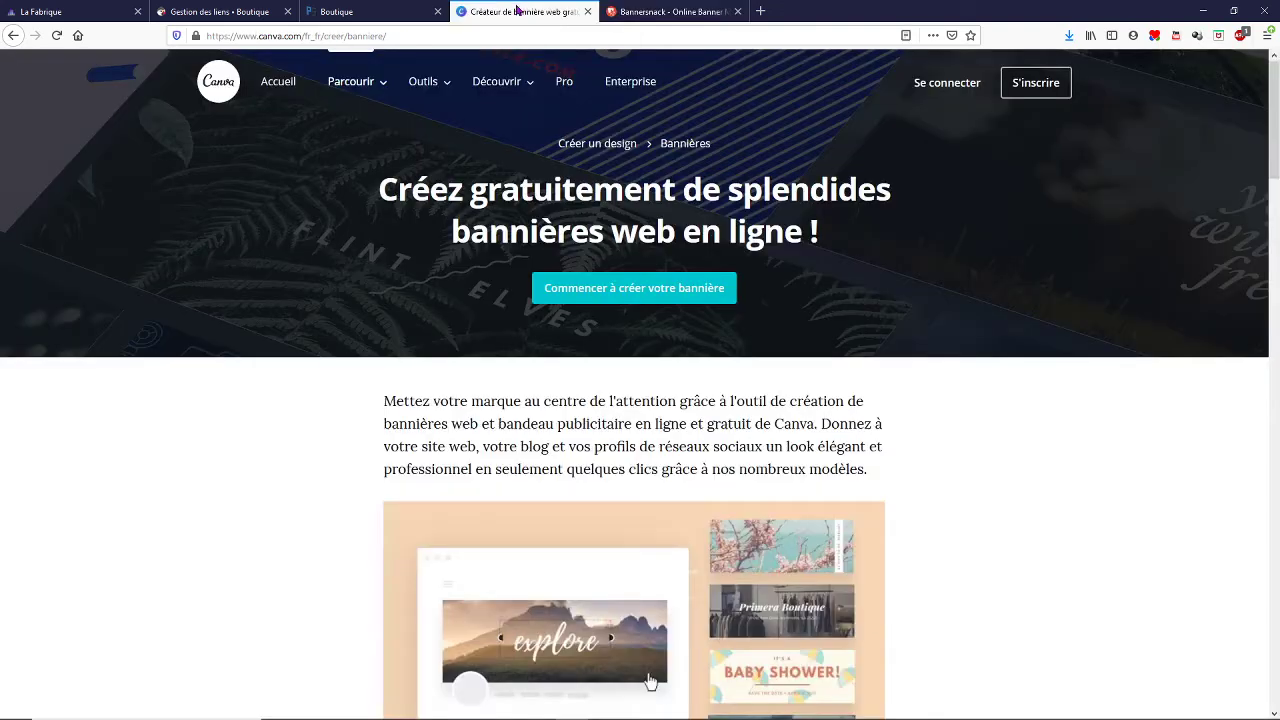
Open the Bannière module from PrestaShop's home page configuration and review its image, recommended dimensions, link and description settings
{"action": "left_click", "coordinate": [219, 11]}
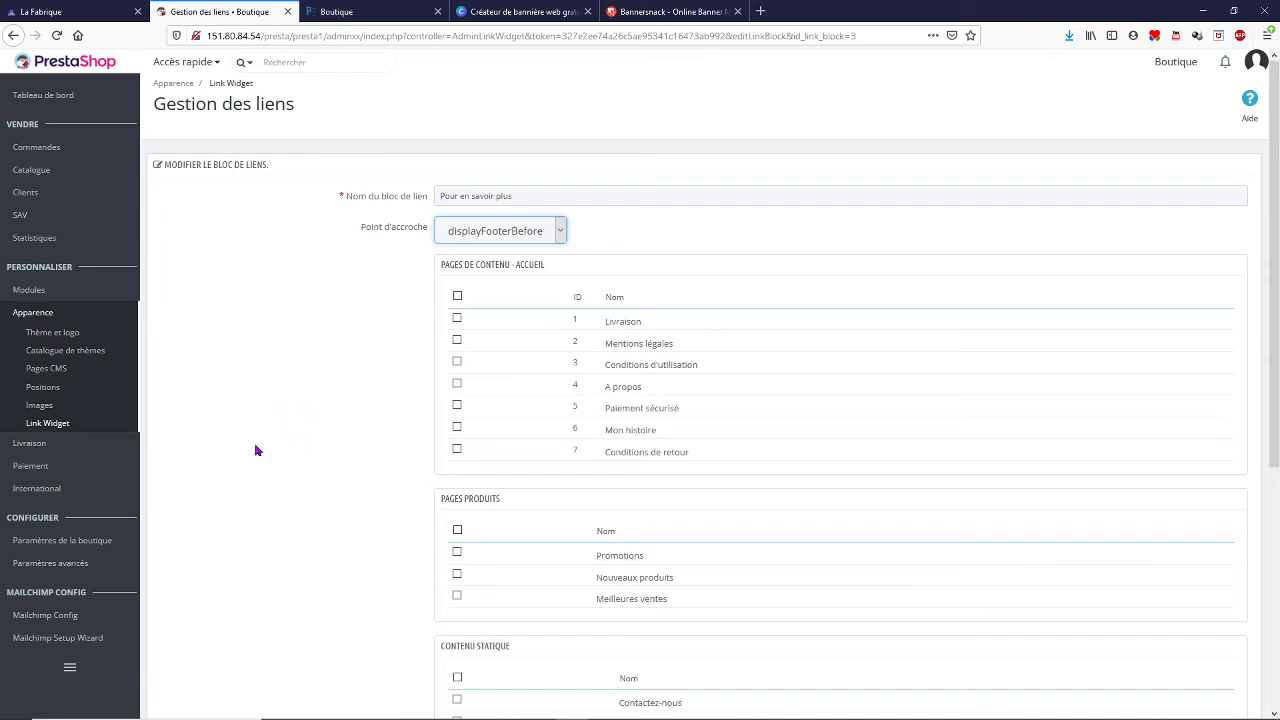
{"action": "left_click", "coordinate": [55, 336]}
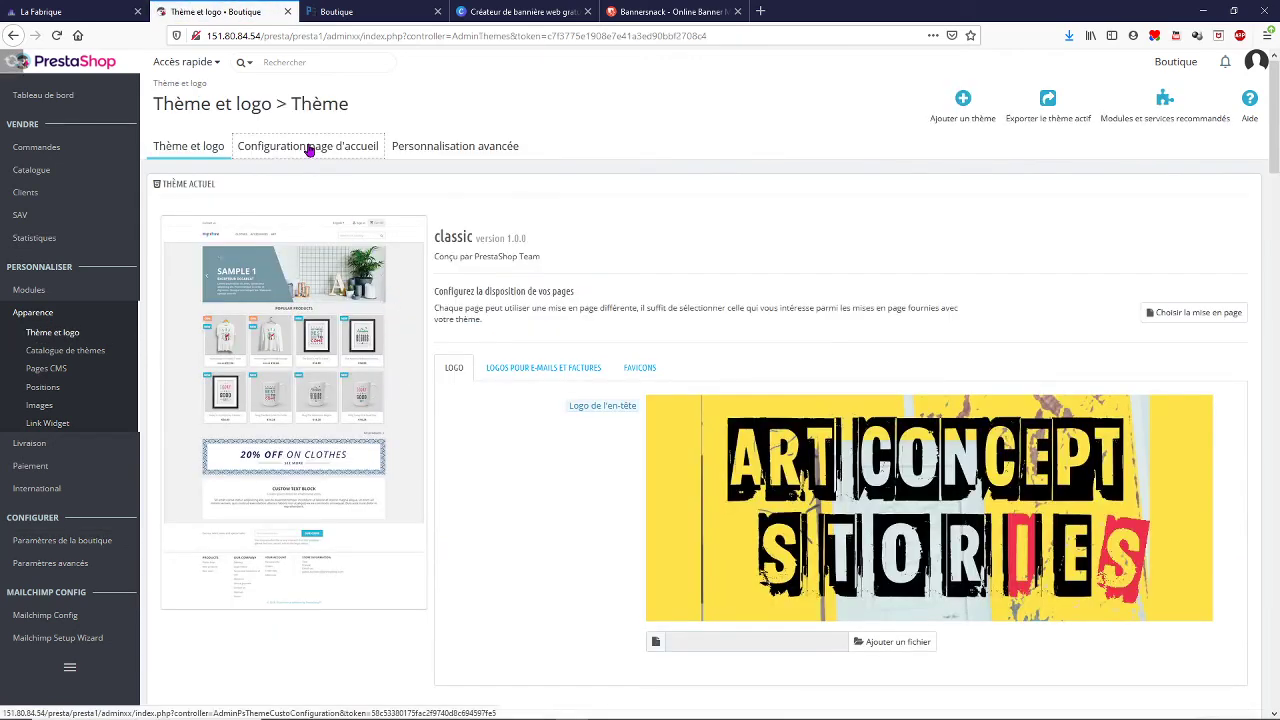
{"action": "left_click", "coordinate": [310, 150]}
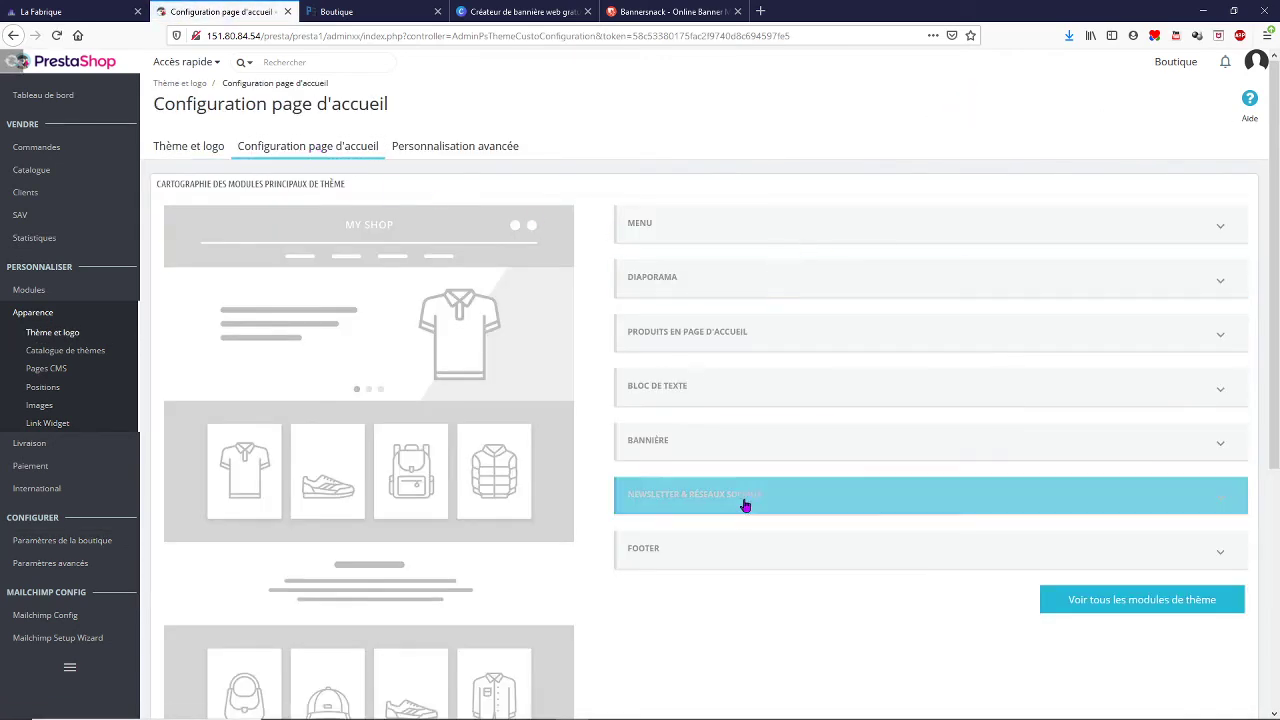
{"action": "left_click", "coordinate": [720, 440]}
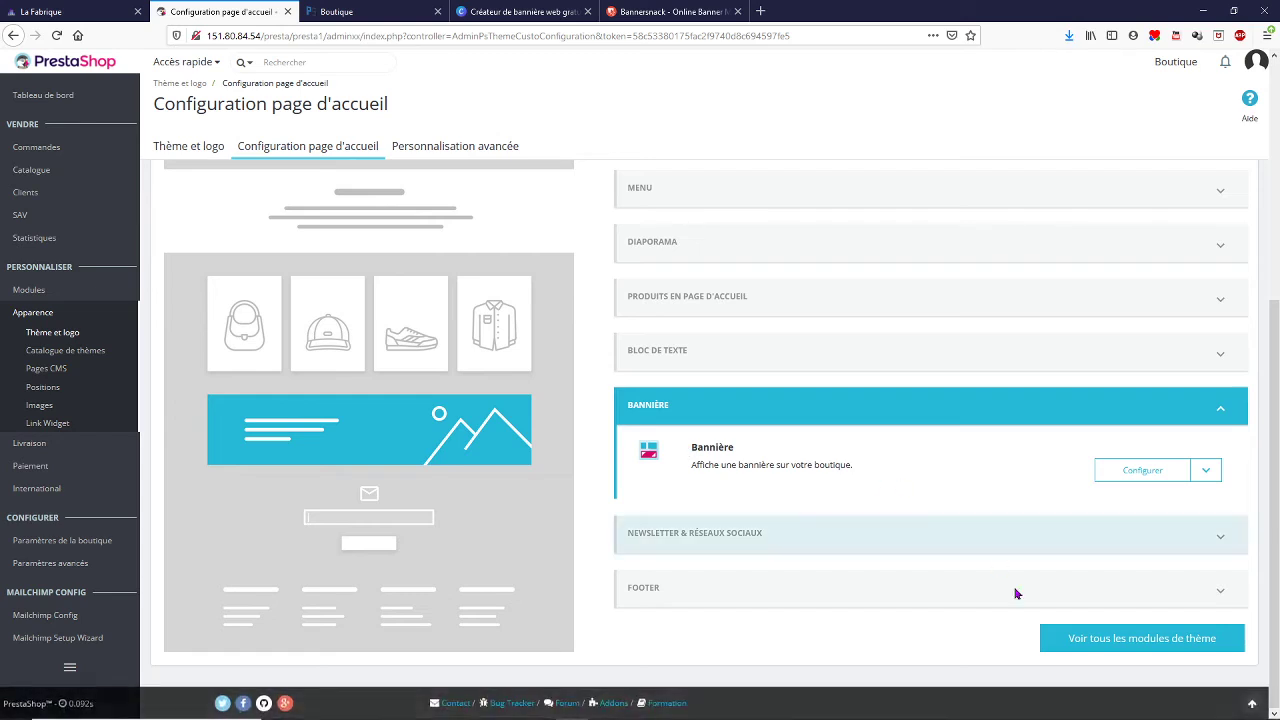
{"action": "left_click", "coordinate": [1145, 471]}
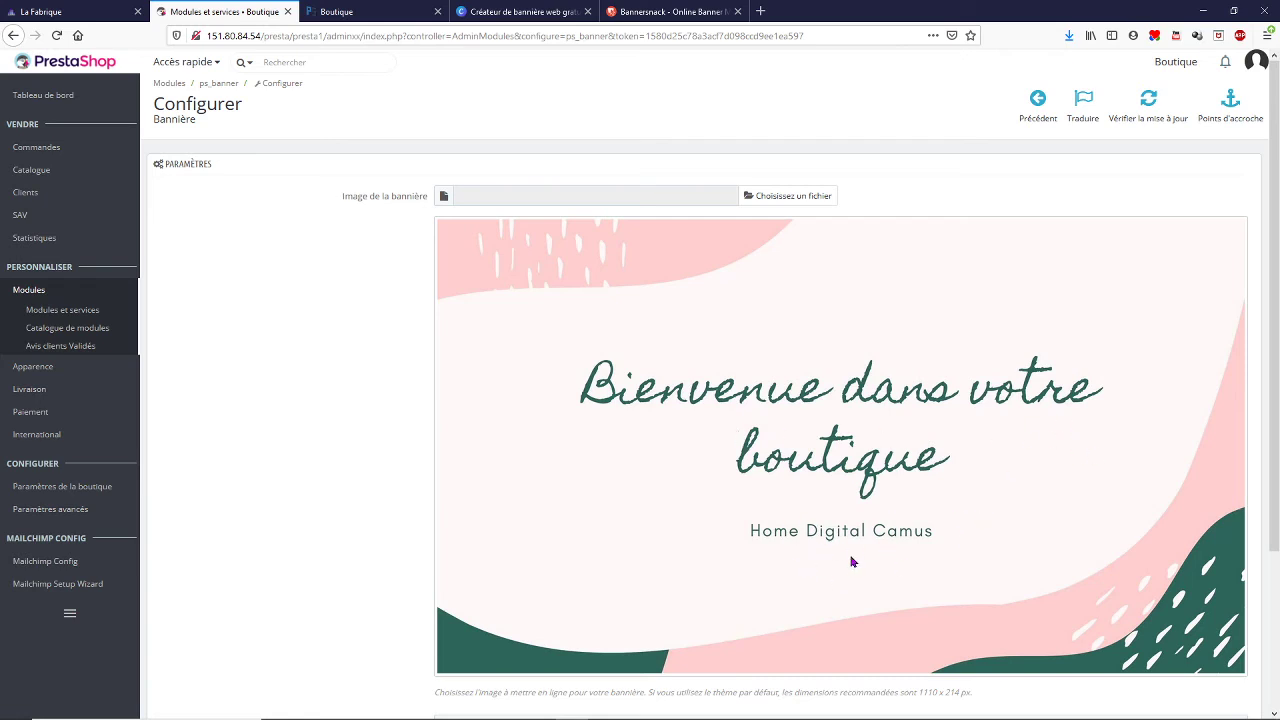
{"action": "scroll", "coordinate": [943, 557], "scroll_direction": "down", "scroll_amount": 3}
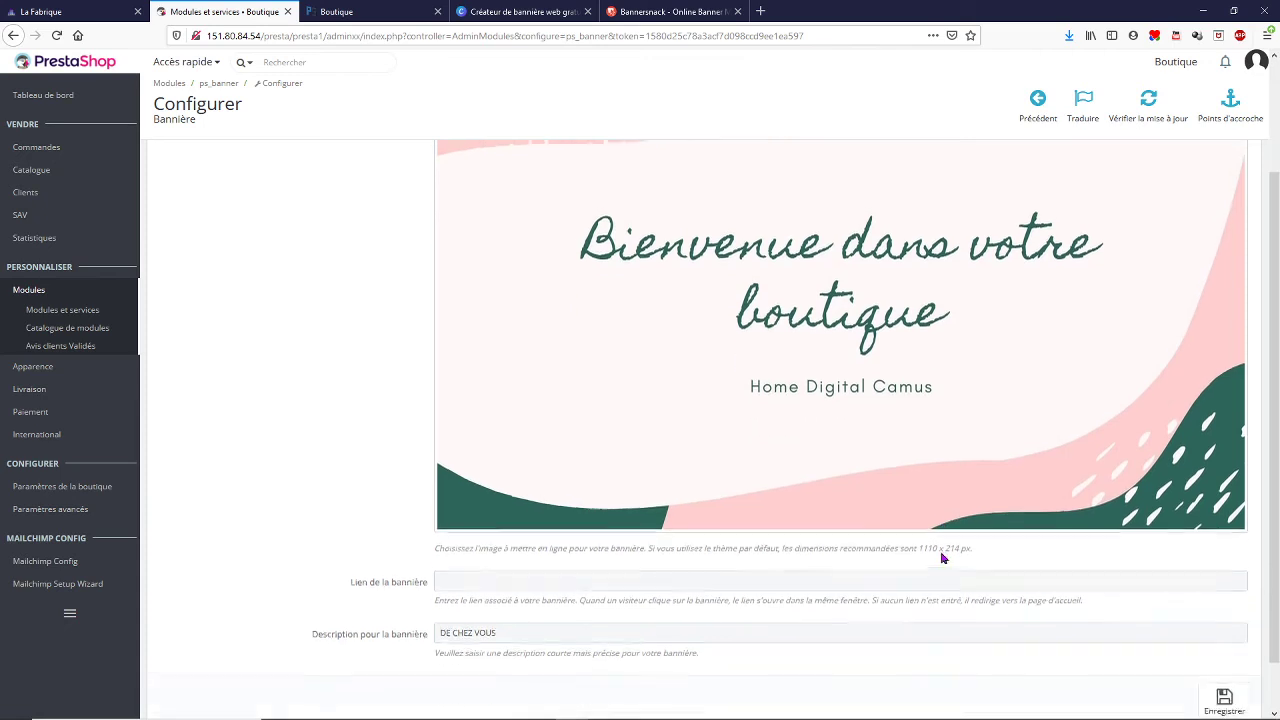
{"action": "scroll", "coordinate": [943, 557], "scroll_direction": "down", "scroll_amount": 1}
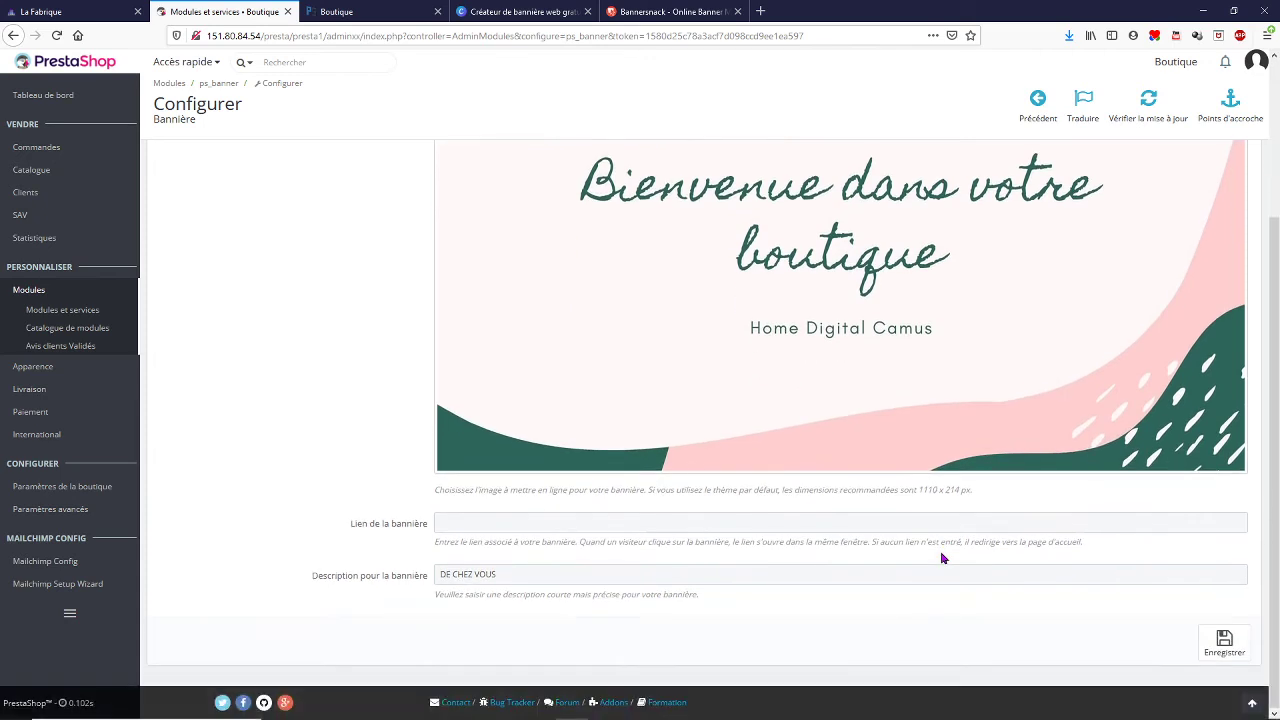
{"action": "scroll", "coordinate": [943, 557], "scroll_direction": "up", "scroll_amount": 4}
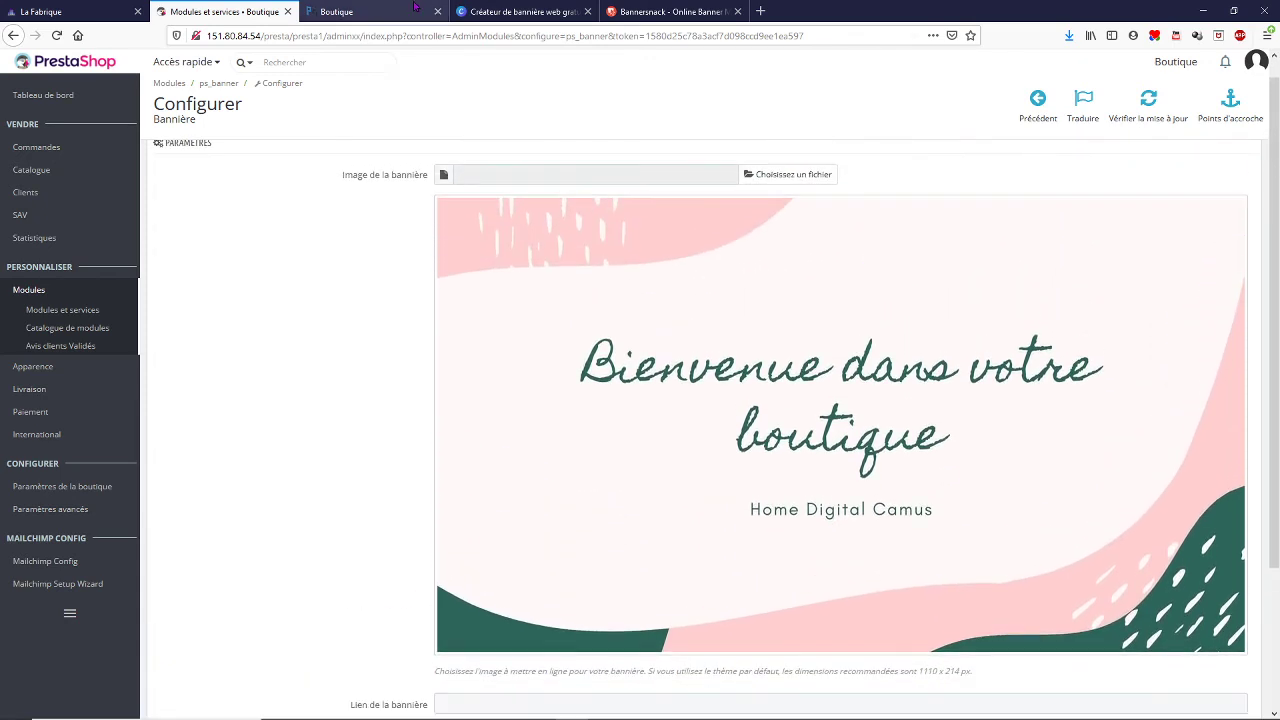
Look over the storefront home page from the carousel to the custom text block
{"action": "left_click", "coordinate": [379, 14]}
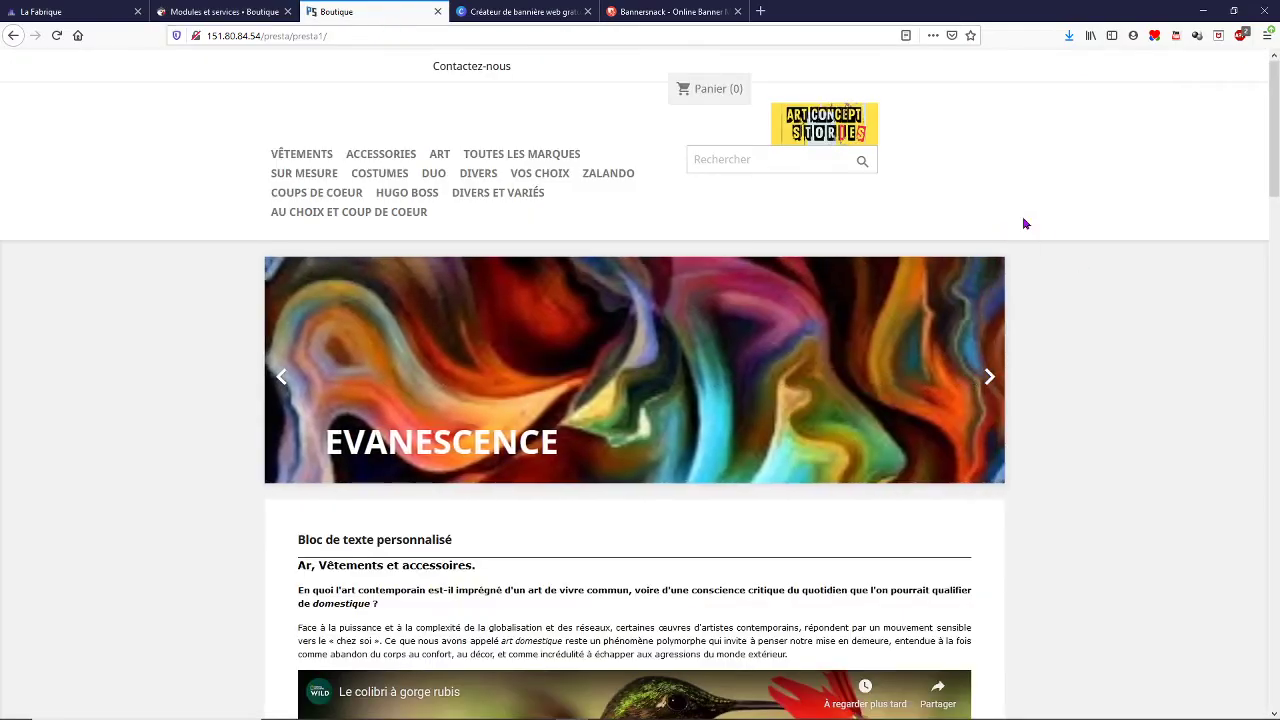
{"action": "scroll", "coordinate": [1131, 261], "scroll_direction": "down", "scroll_amount": 4}
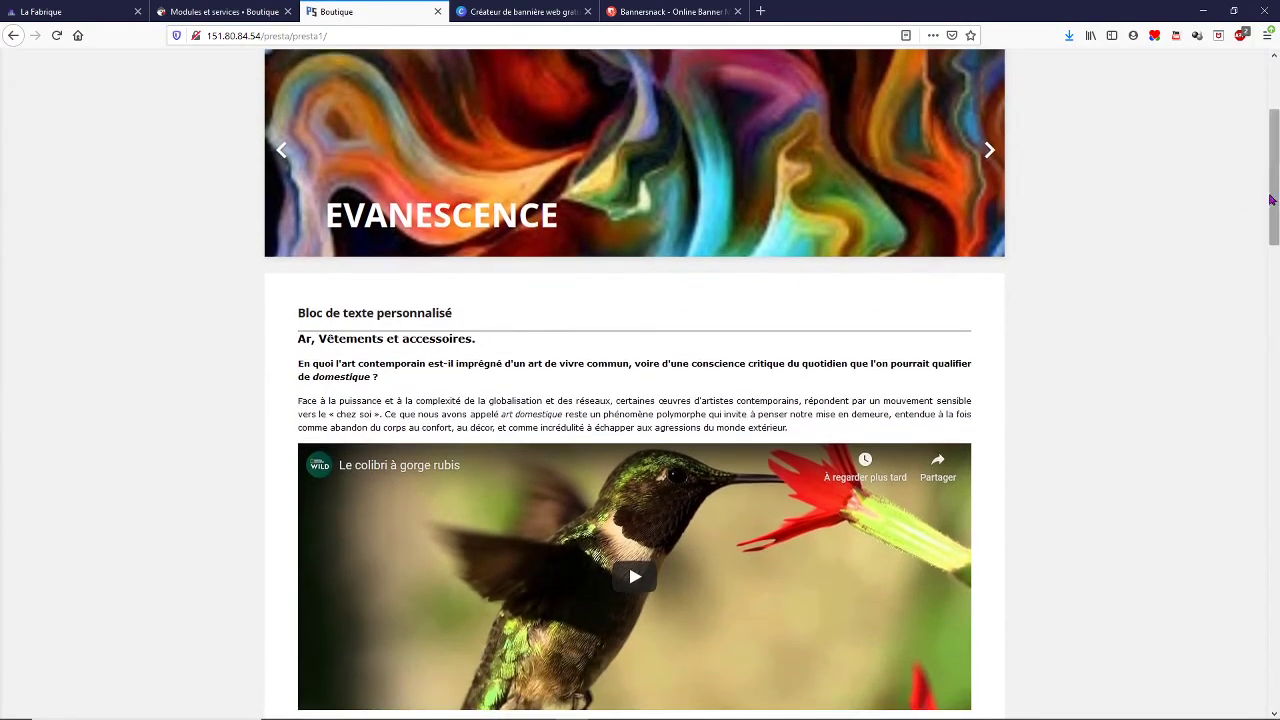
{"action": "left_click_drag", "start_coordinate": [1273, 200], "coordinate": [1273, 132]}
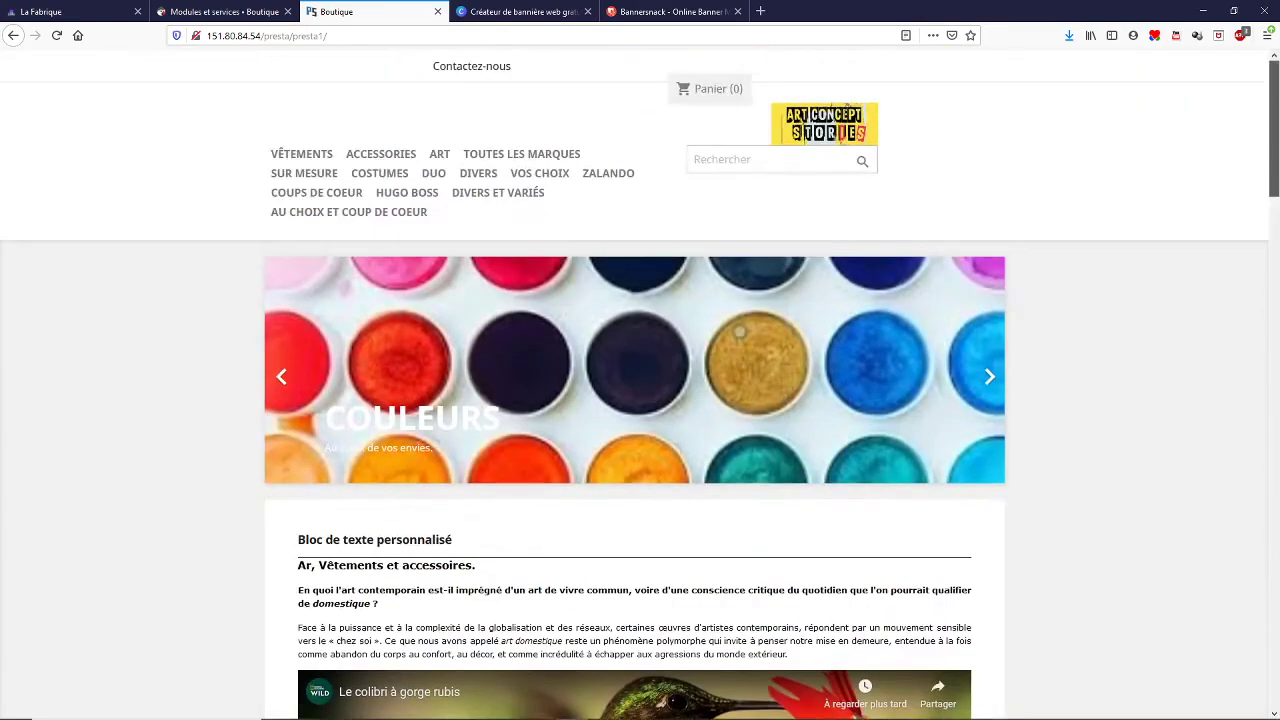
Read the bonus question about adding a product in the Suite devoir1 PDF and return to the Bannière configuration
{"action": "left_click", "coordinate": [230, 12]}
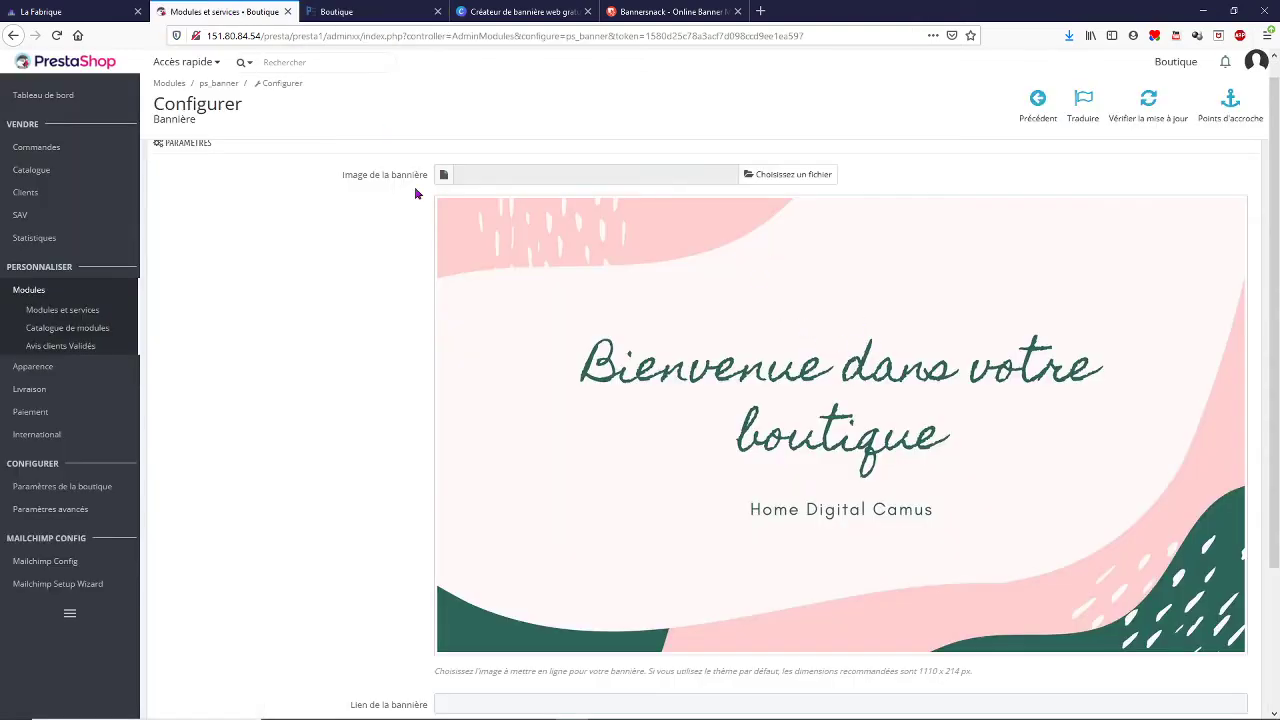
{"action": "mouse_move", "coordinate": [343, 716]}
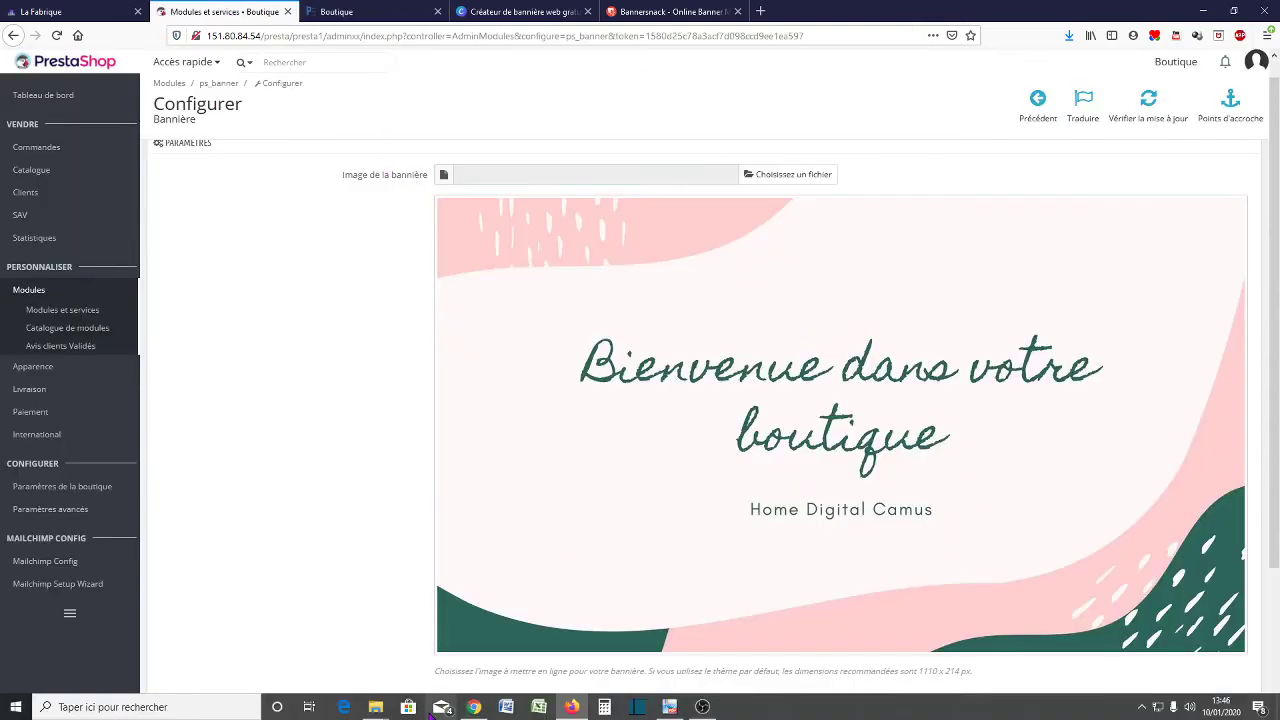
{"action": "left_click", "coordinate": [669, 707]}
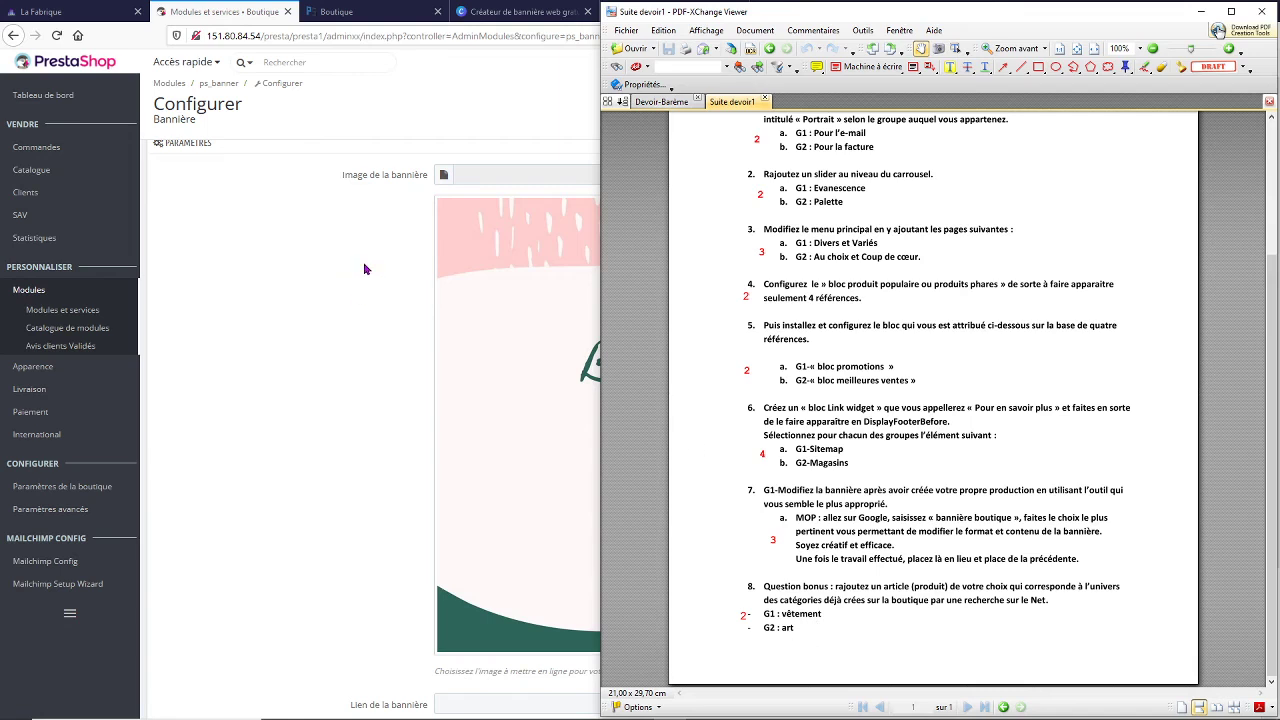
{"action": "left_click", "coordinate": [266, 268]}
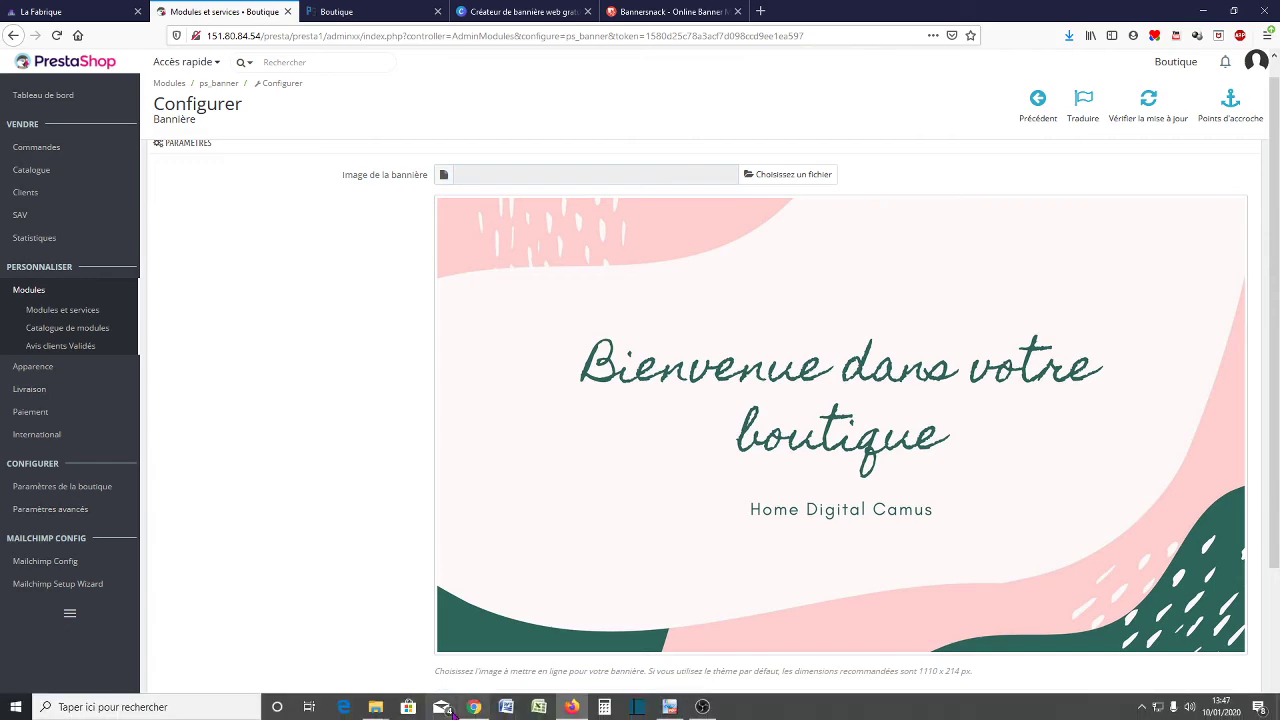
Switch to File Explorer, go to the TD BTS BLANC-E5-PS folder and preview the TP51_ST image
{"action": "mouse_move", "coordinate": [380, 712]}
{"action": "left_click", "coordinate": [350, 651]}
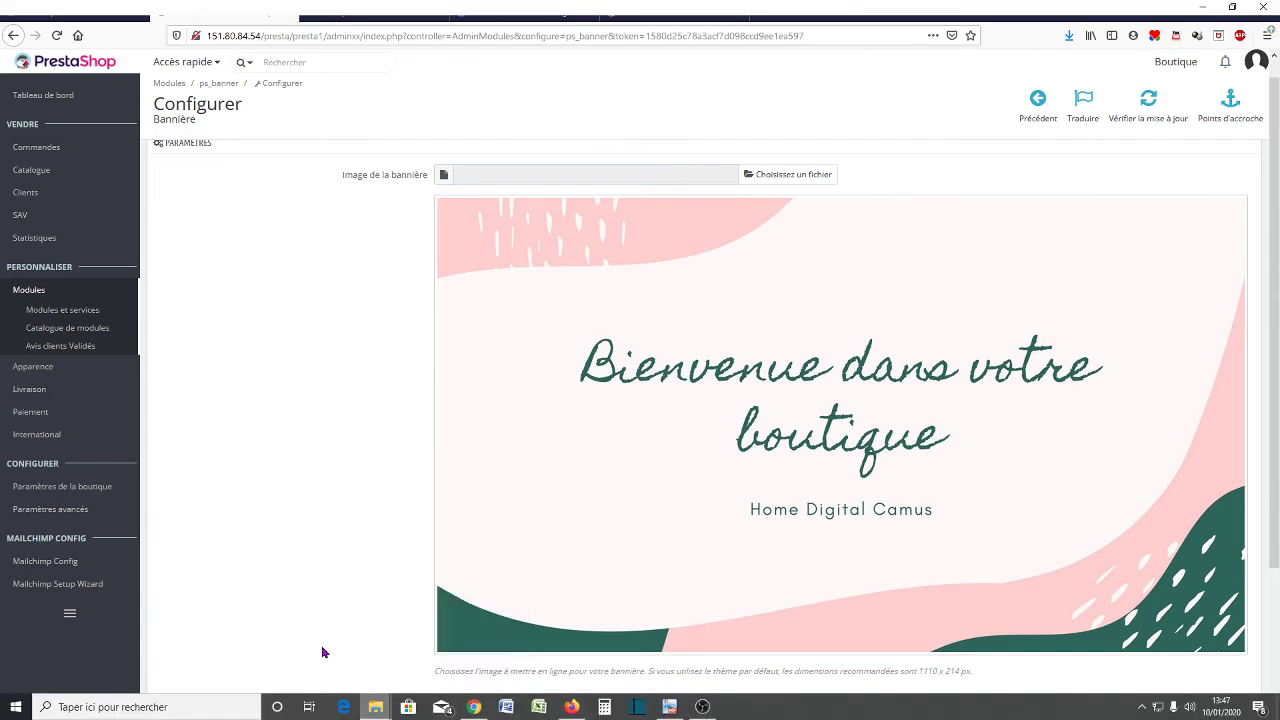
{"action": "left_click", "coordinate": [320, 104]}
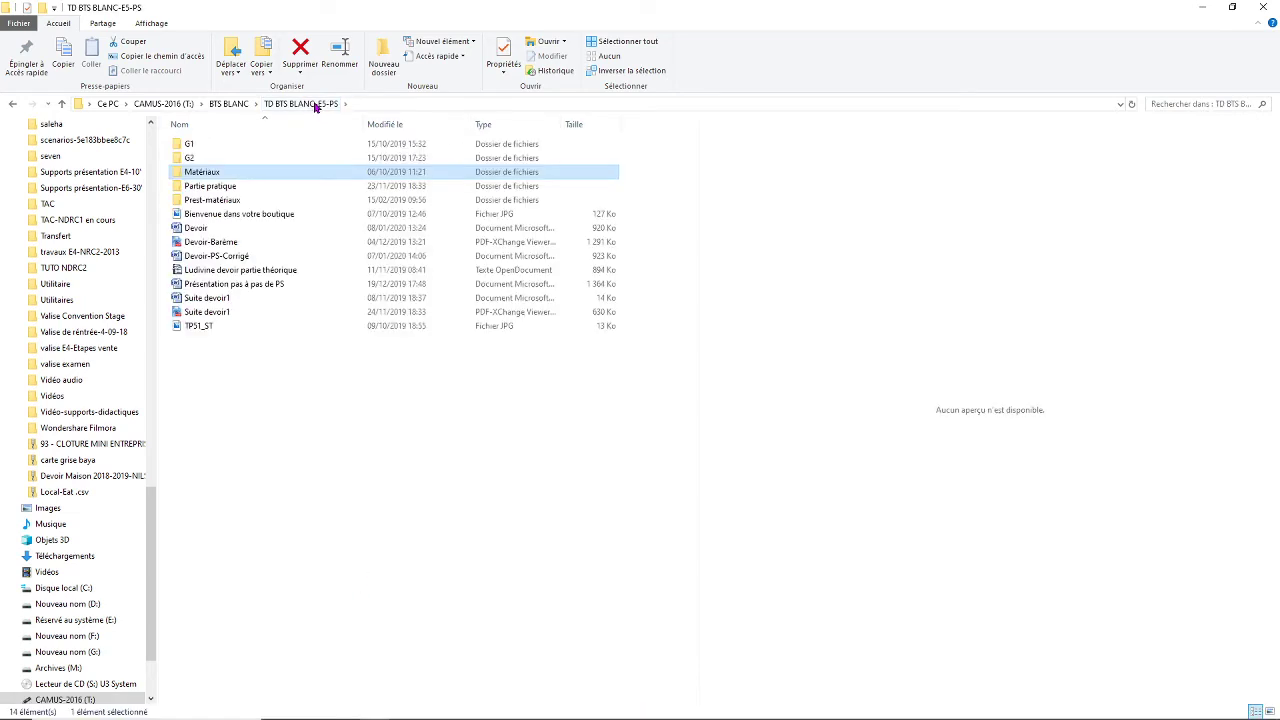
{"action": "left_click", "coordinate": [200, 328]}
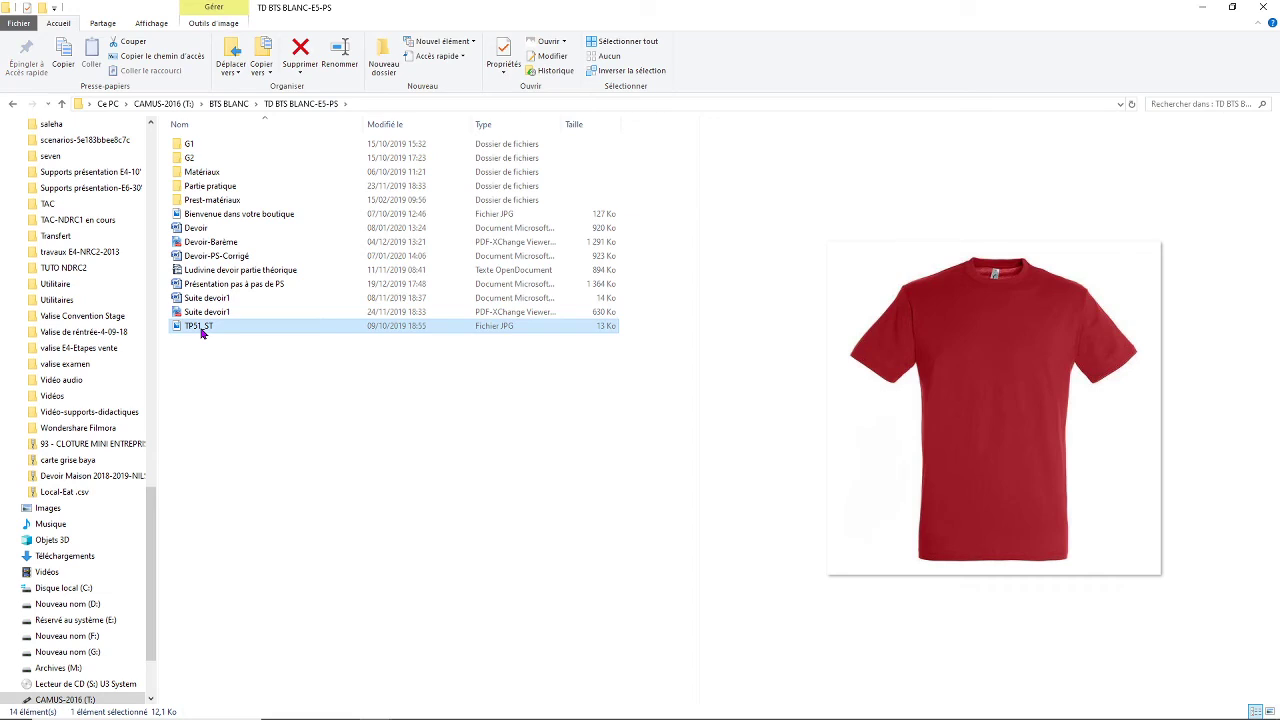
Switch back to Firefox and open the home page configuration from Thème et logo in the PrestaShop back office
{"action": "mouse_move", "coordinate": [572, 716]}
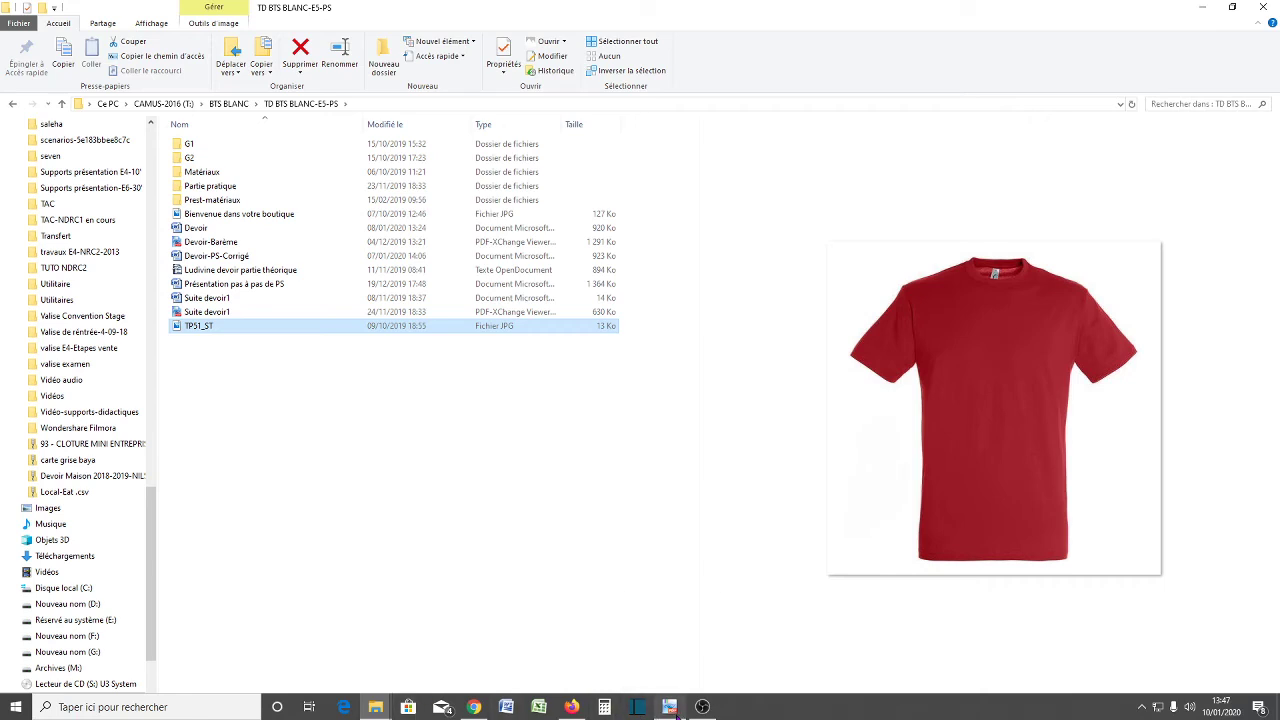
{"action": "mouse_move", "coordinate": [673, 715]}
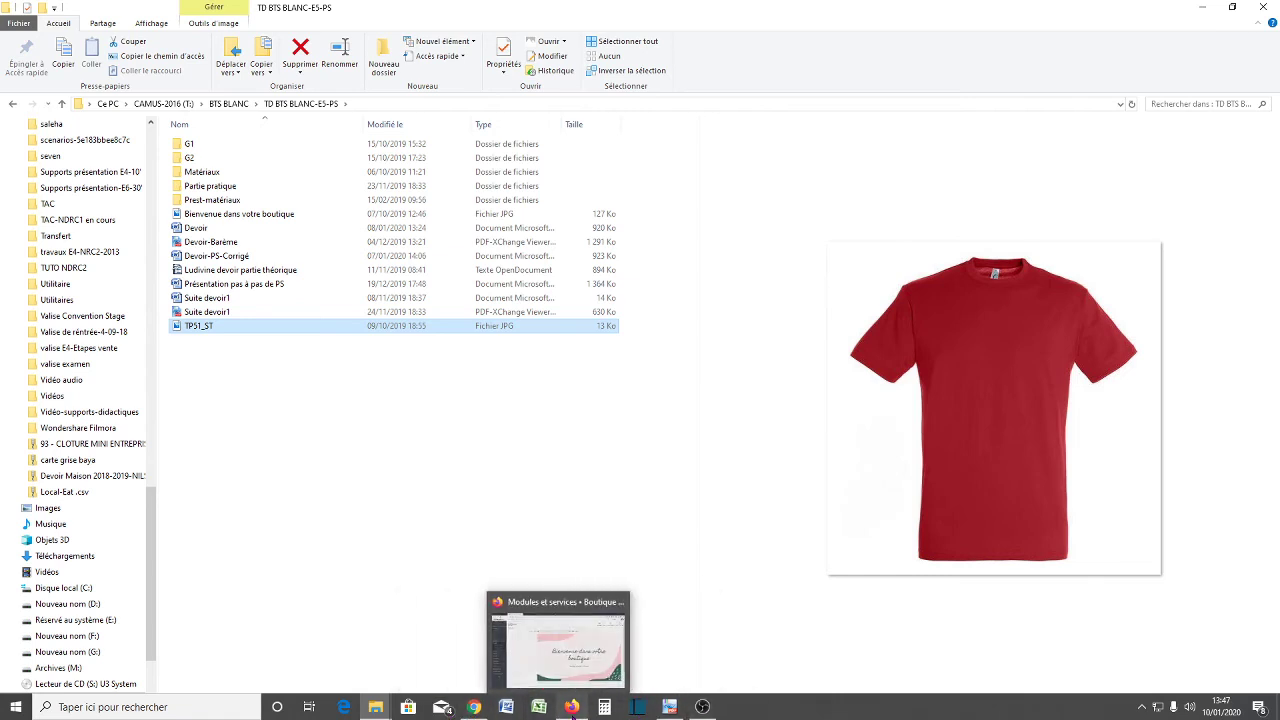
{"action": "left_click", "coordinate": [571, 707]}
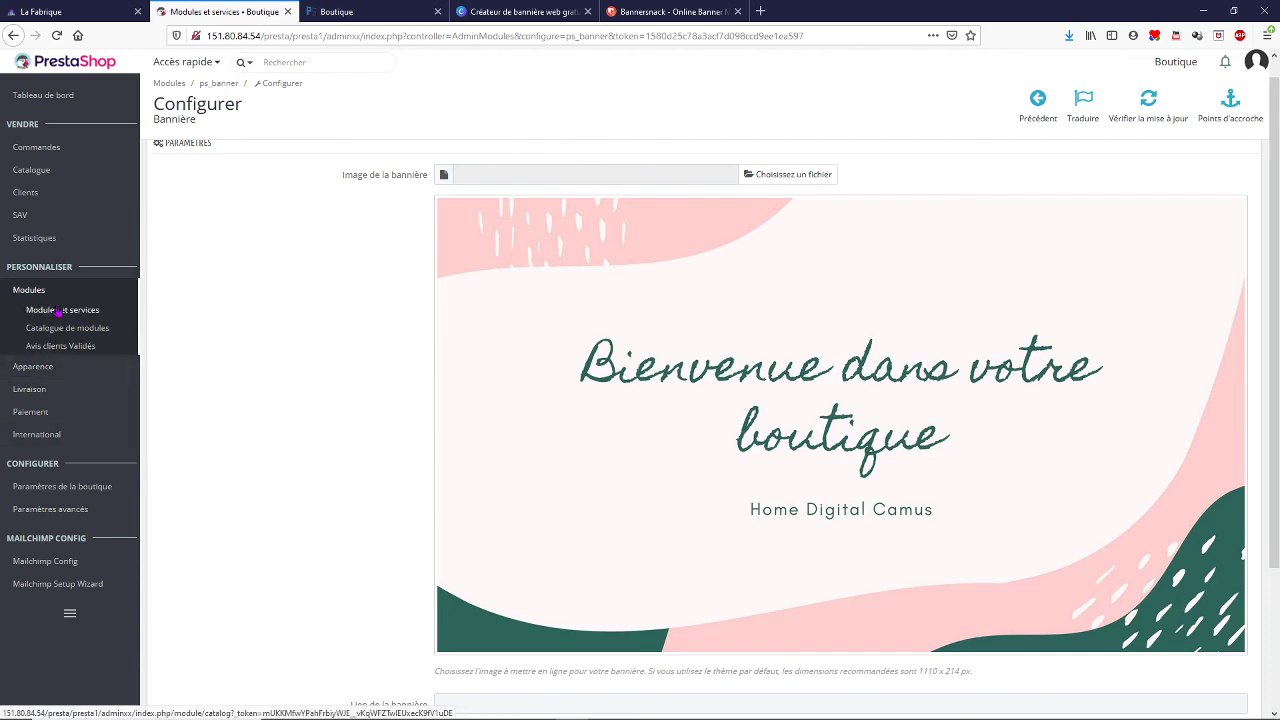
{"action": "mouse_move", "coordinate": [45, 367]}
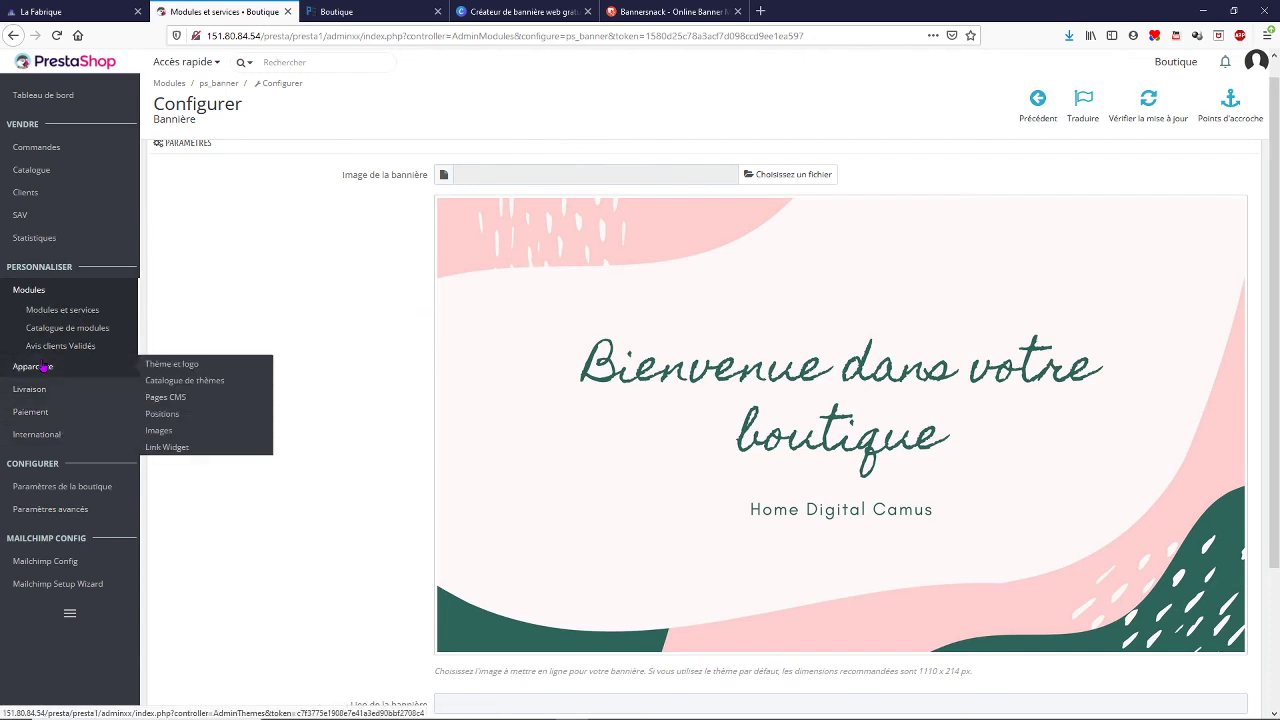
{"action": "left_click", "coordinate": [192, 370]}
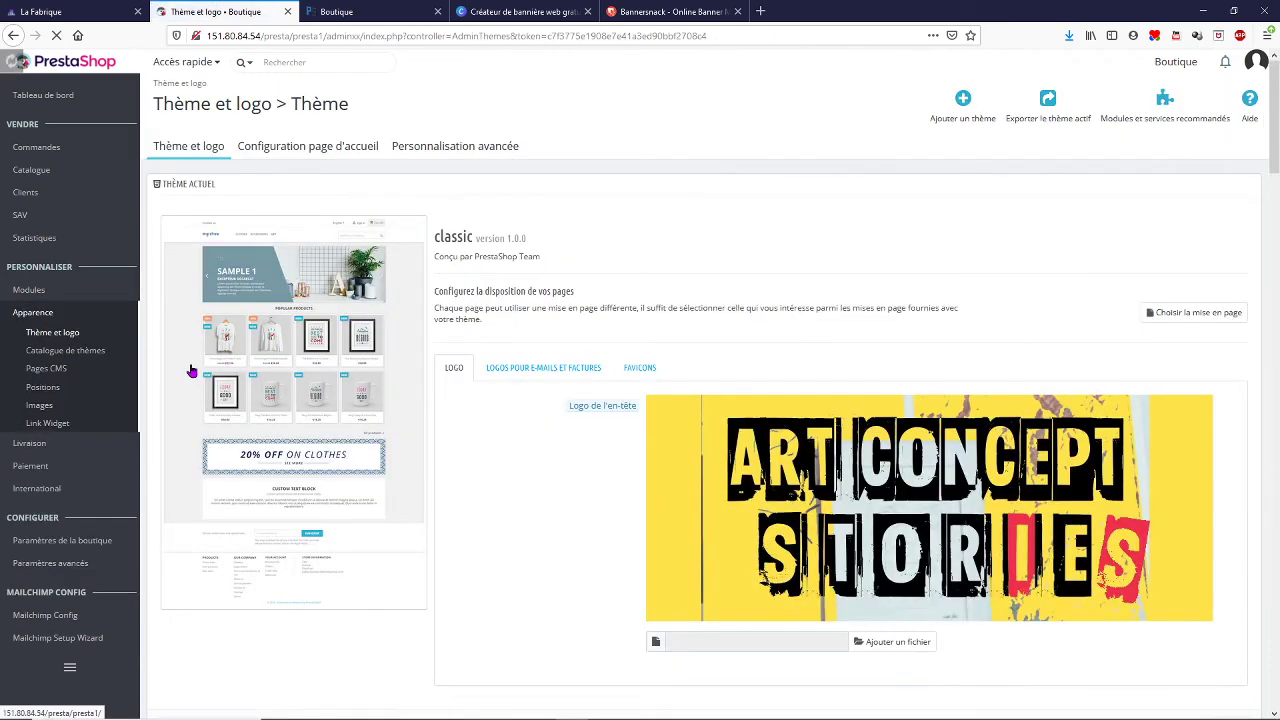
{"action": "left_click", "coordinate": [329, 147]}
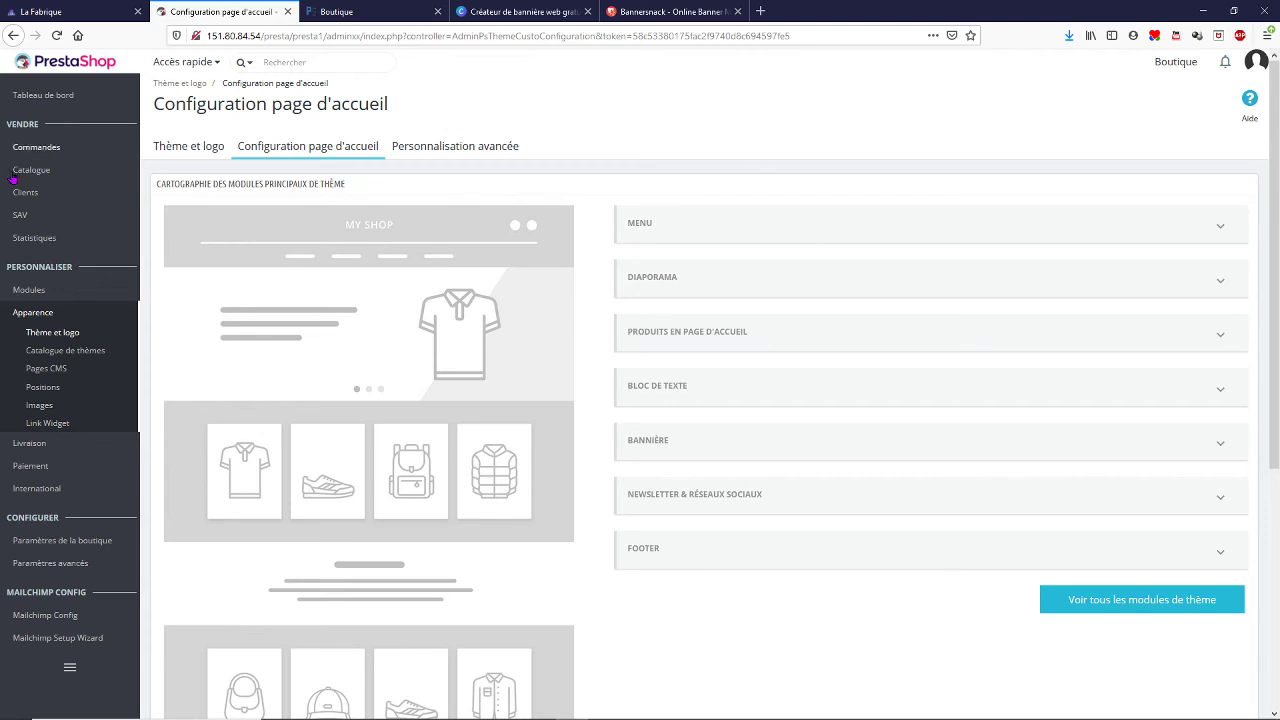
Open the T shirt product with ID 28 from the catalogue's product list
{"action": "mouse_move", "coordinate": [22, 171]}
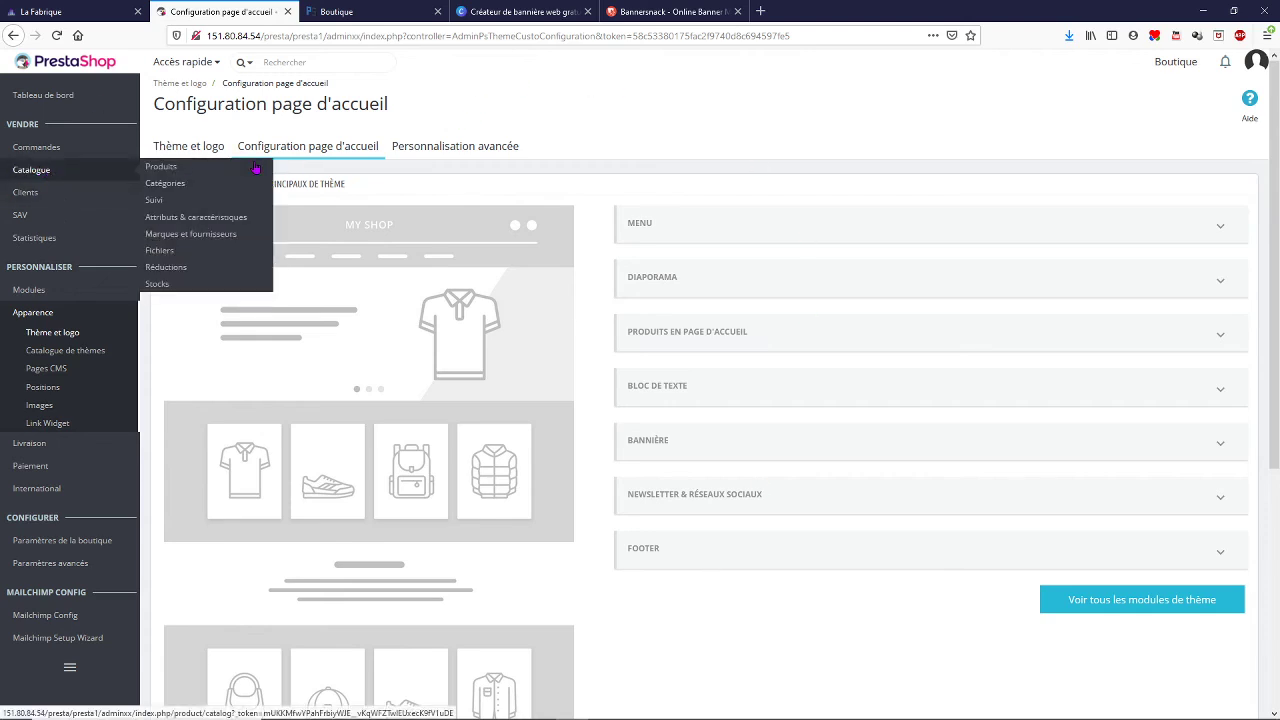
{"action": "left_click", "coordinate": [162, 168]}
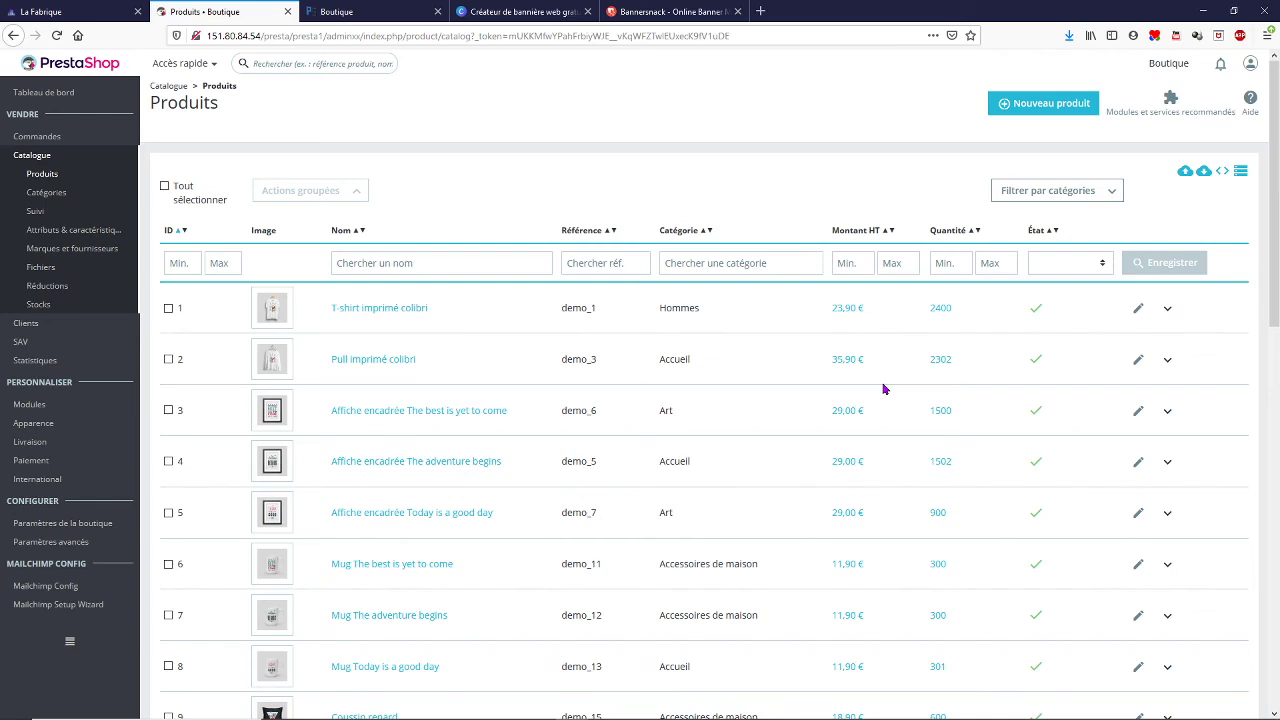
{"action": "scroll", "coordinate": [884, 389], "scroll_direction": "down", "scroll_amount": 3}
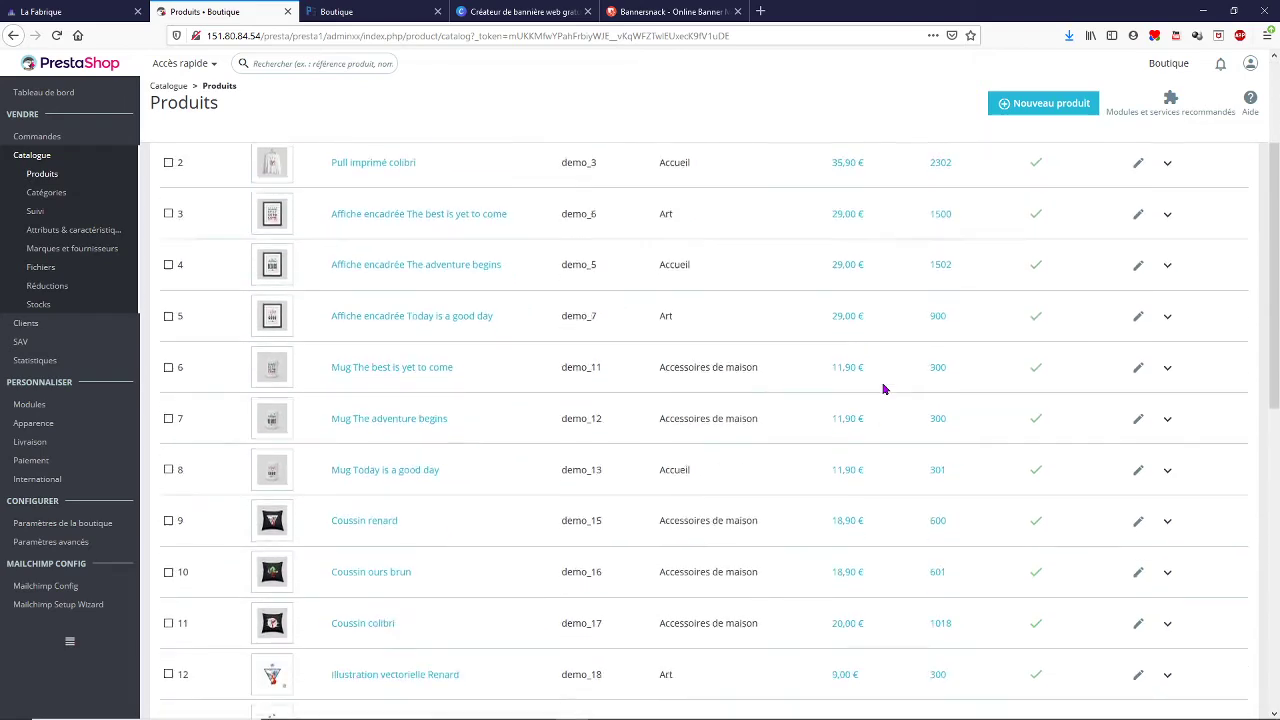
{"action": "scroll", "coordinate": [884, 389], "scroll_direction": "down", "scroll_amount": 4}
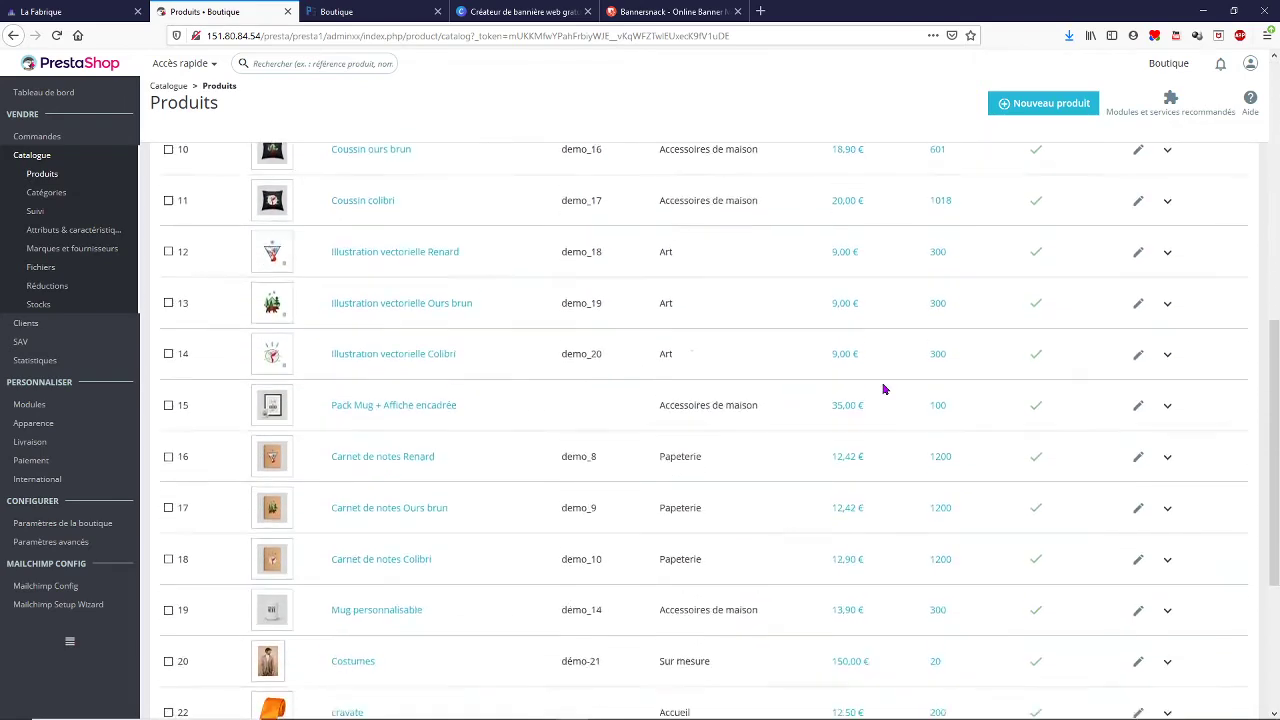
{"action": "scroll", "coordinate": [884, 389], "scroll_direction": "down", "scroll_amount": 2}
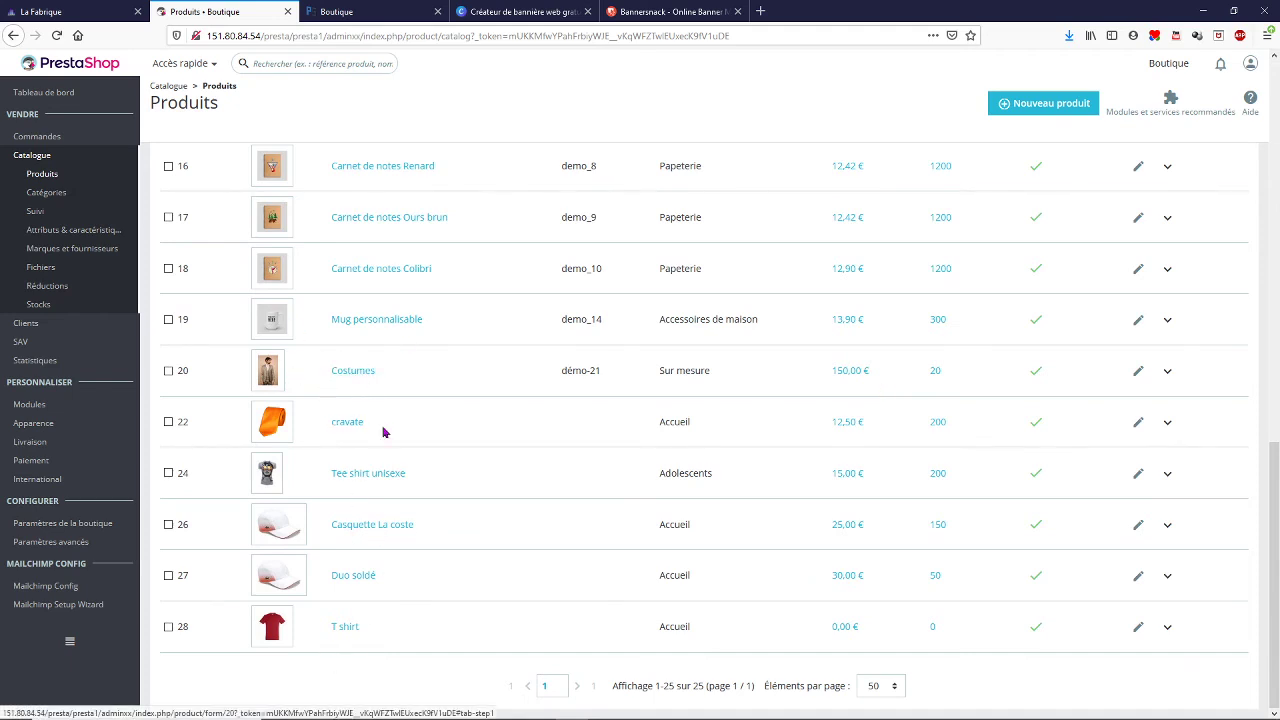
{"action": "left_click", "coordinate": [344, 630]}
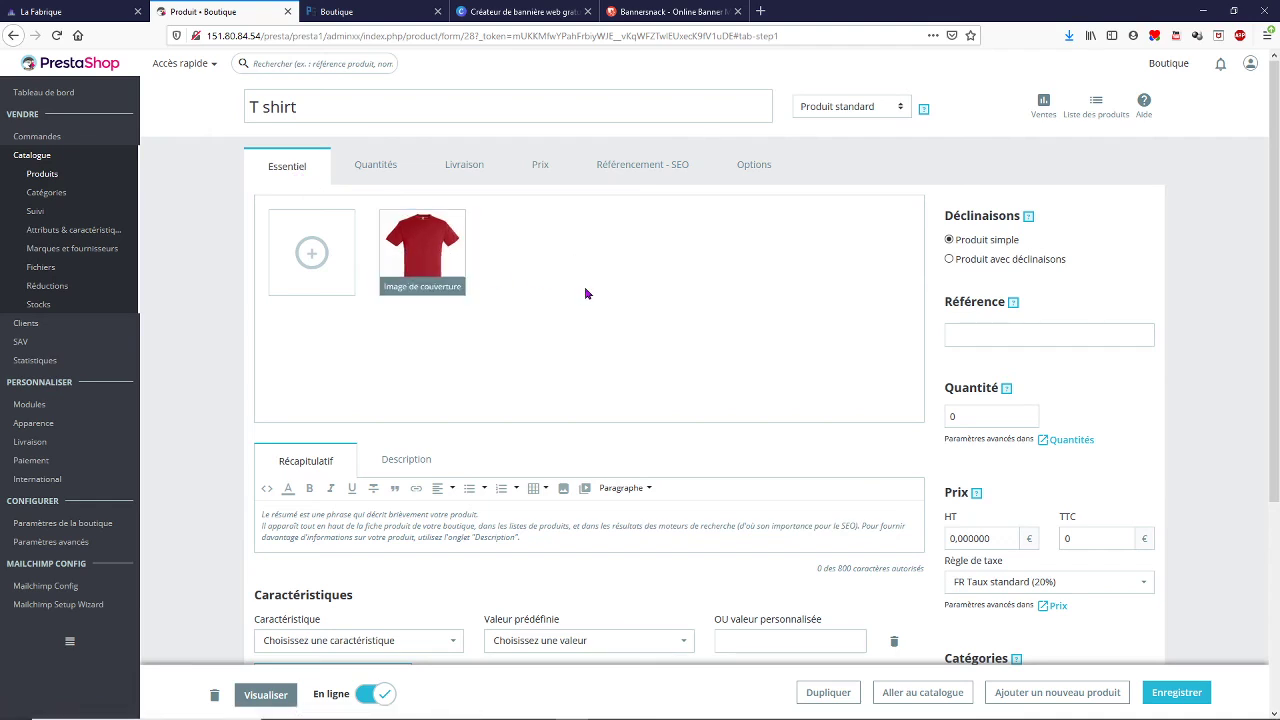
View the caption of the T shirt's cover image and enlarge the picture before closing the preview
{"action": "left_click", "coordinate": [432, 259]}
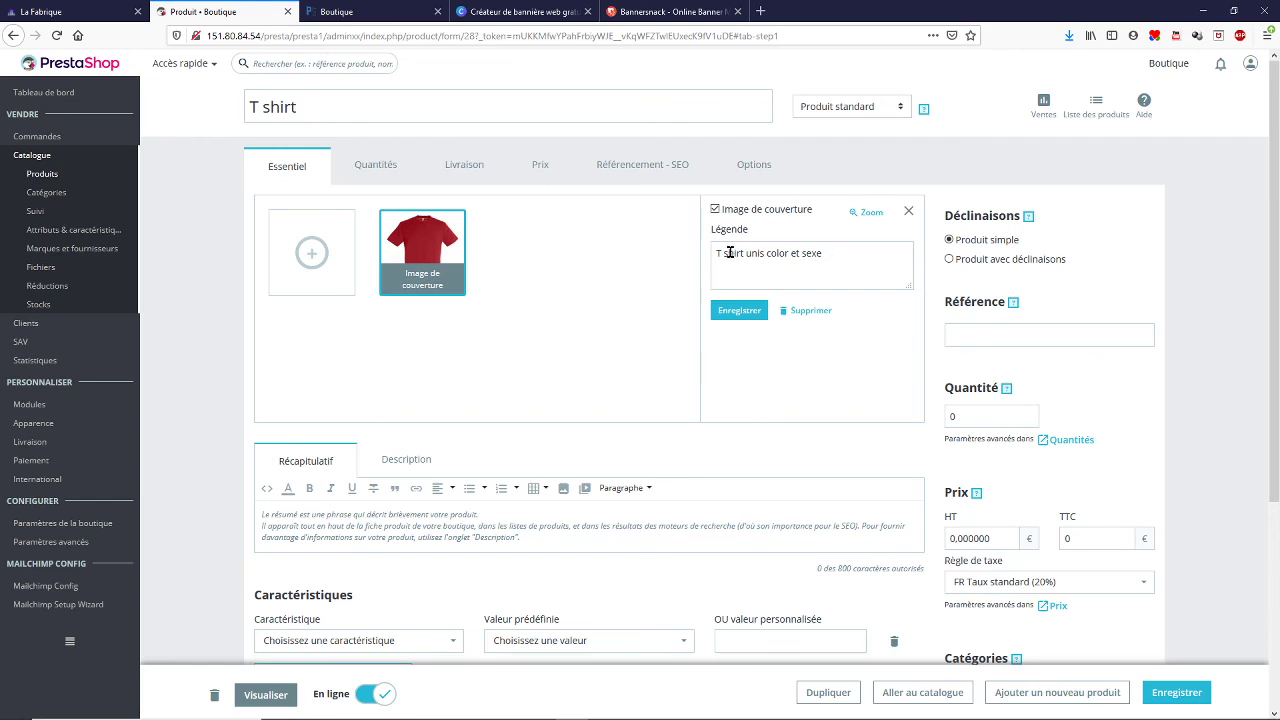
{"action": "left_click", "coordinate": [866, 213]}
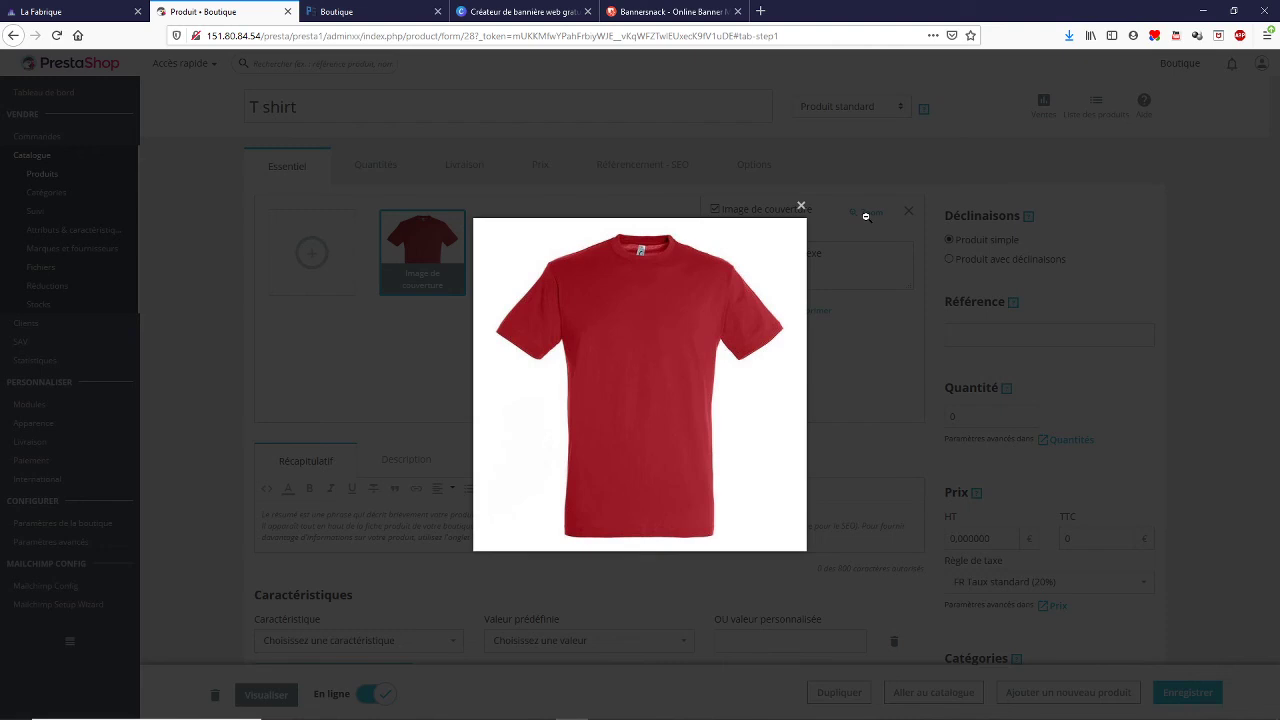
{"action": "left_click", "coordinate": [801, 207]}
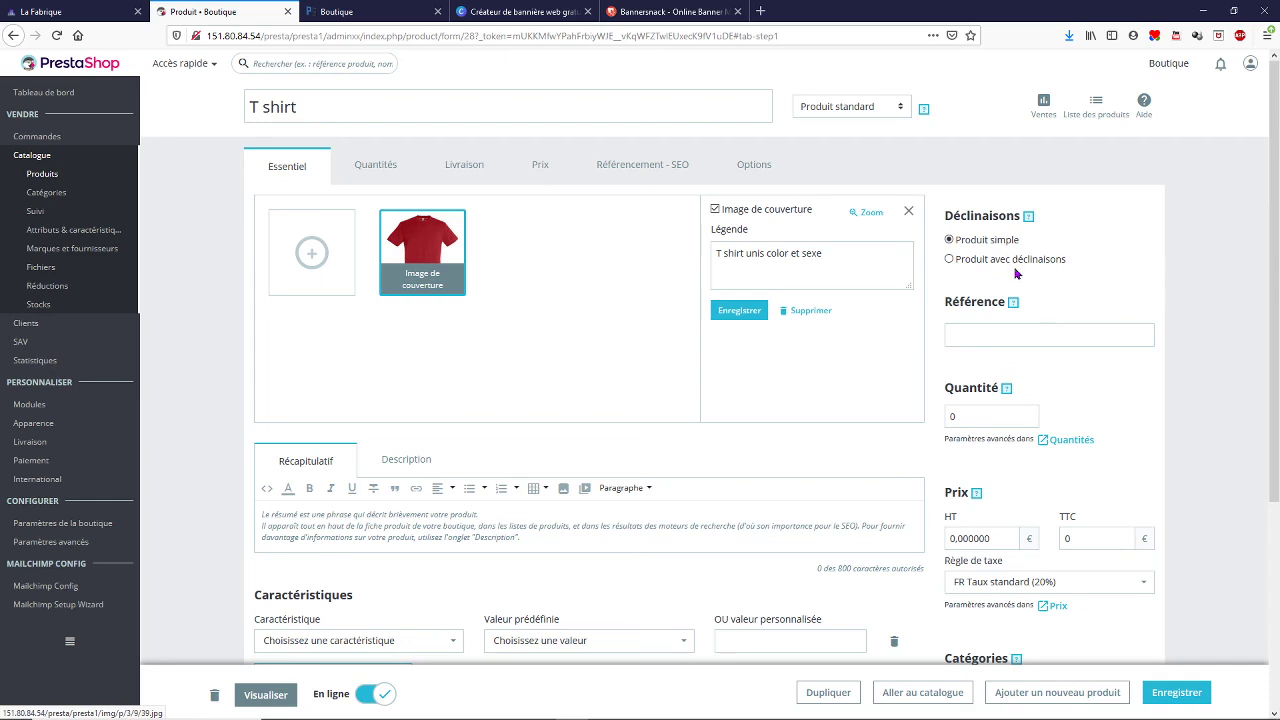
Try the Produit avec déclinaisons option, look at the combinations settings, and return the T shirt to Produit simple
{"action": "left_click", "coordinate": [950, 261]}
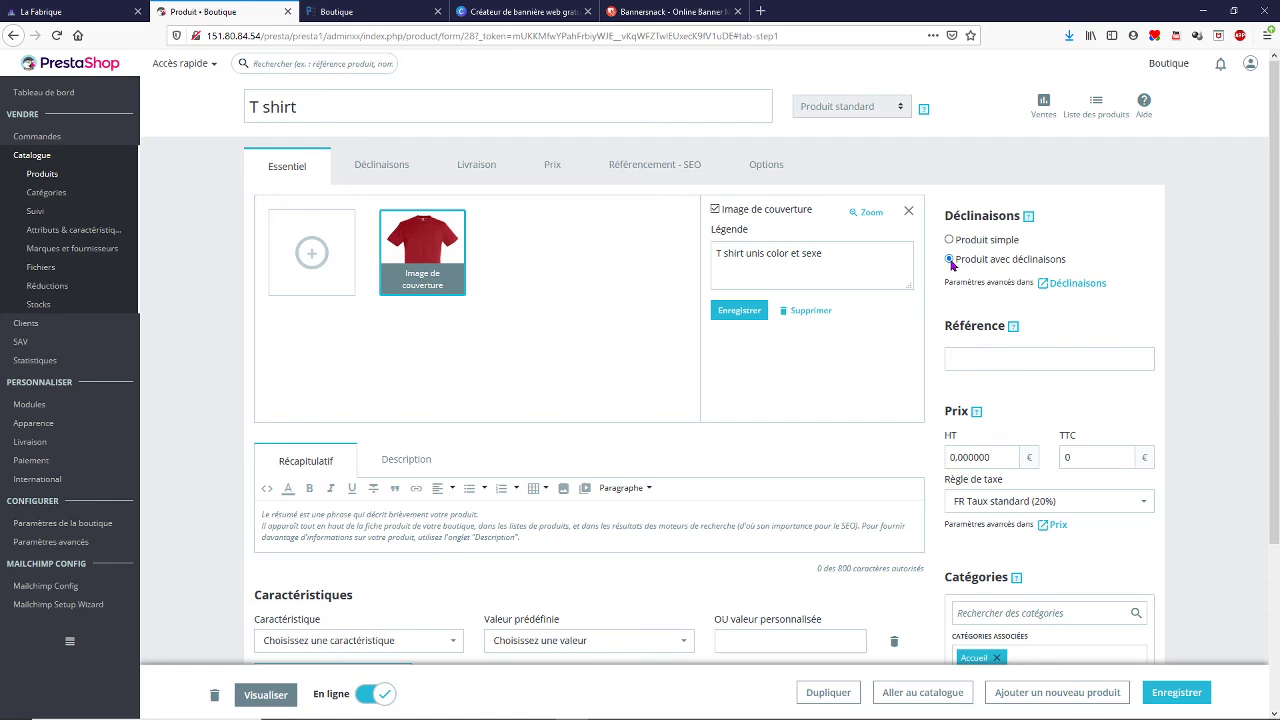
{"action": "left_click", "coordinate": [388, 172]}
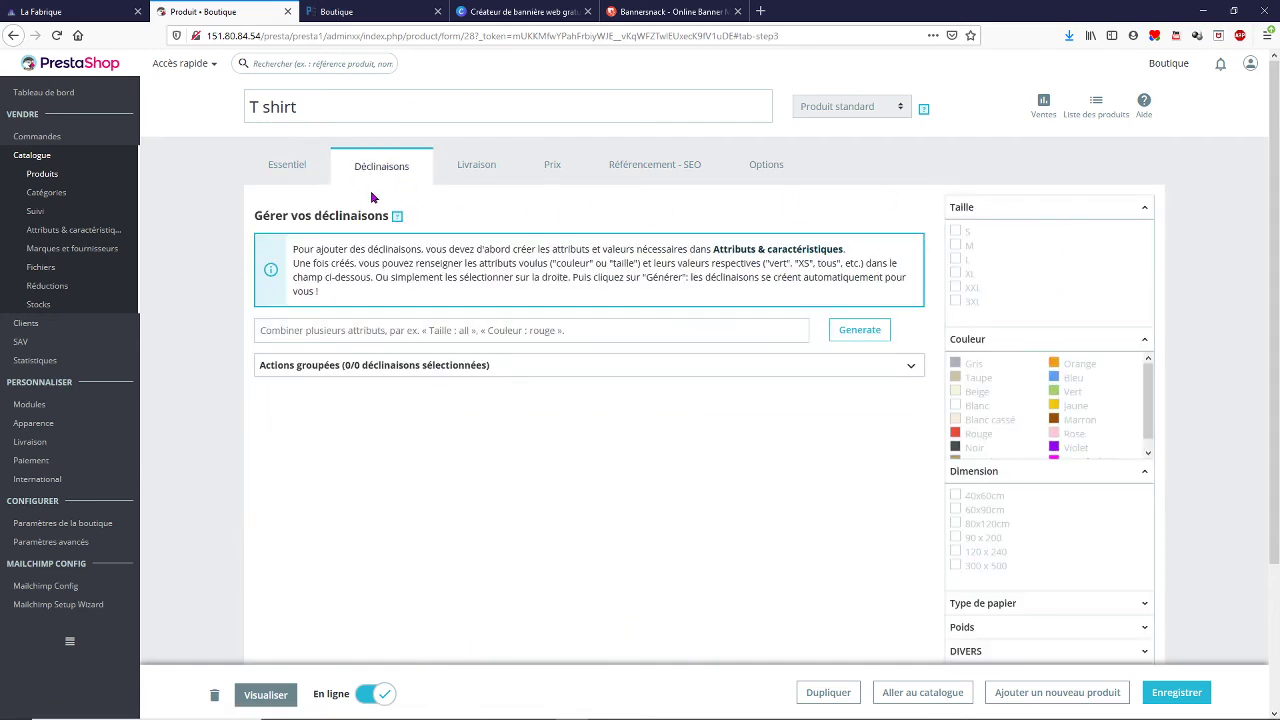
{"action": "left_click", "coordinate": [288, 167]}
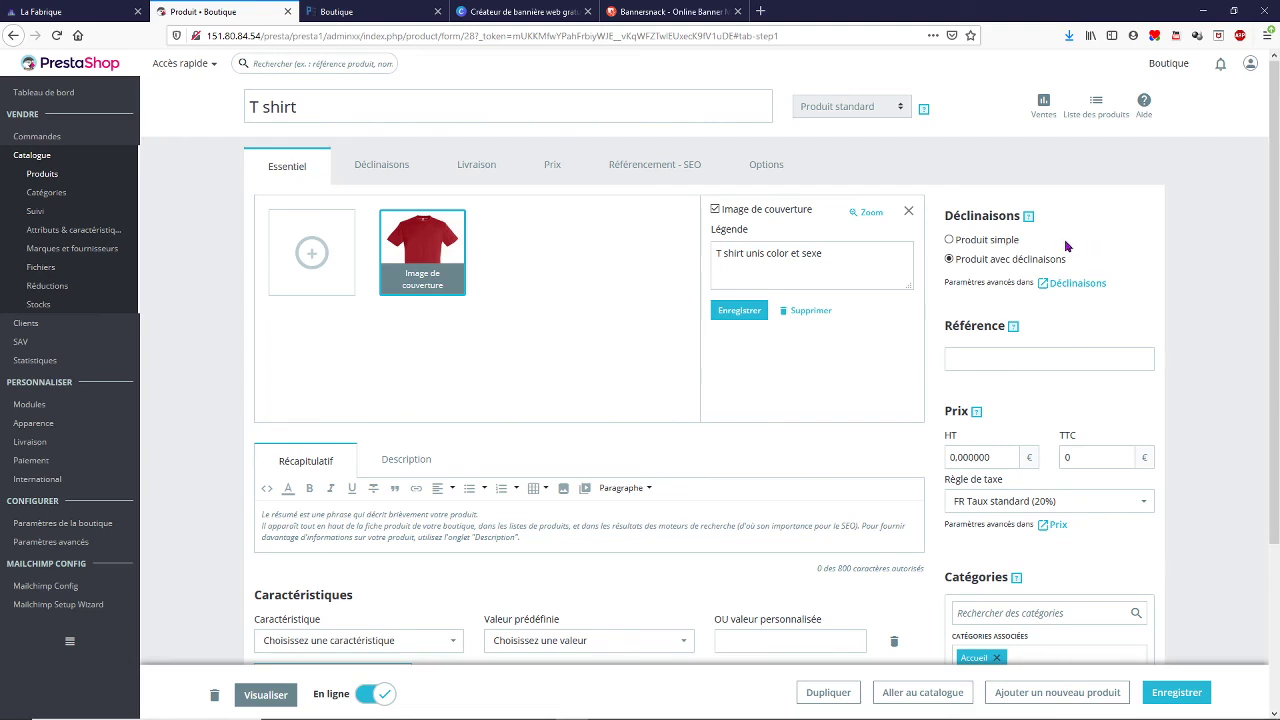
{"action": "left_click", "coordinate": [950, 241]}
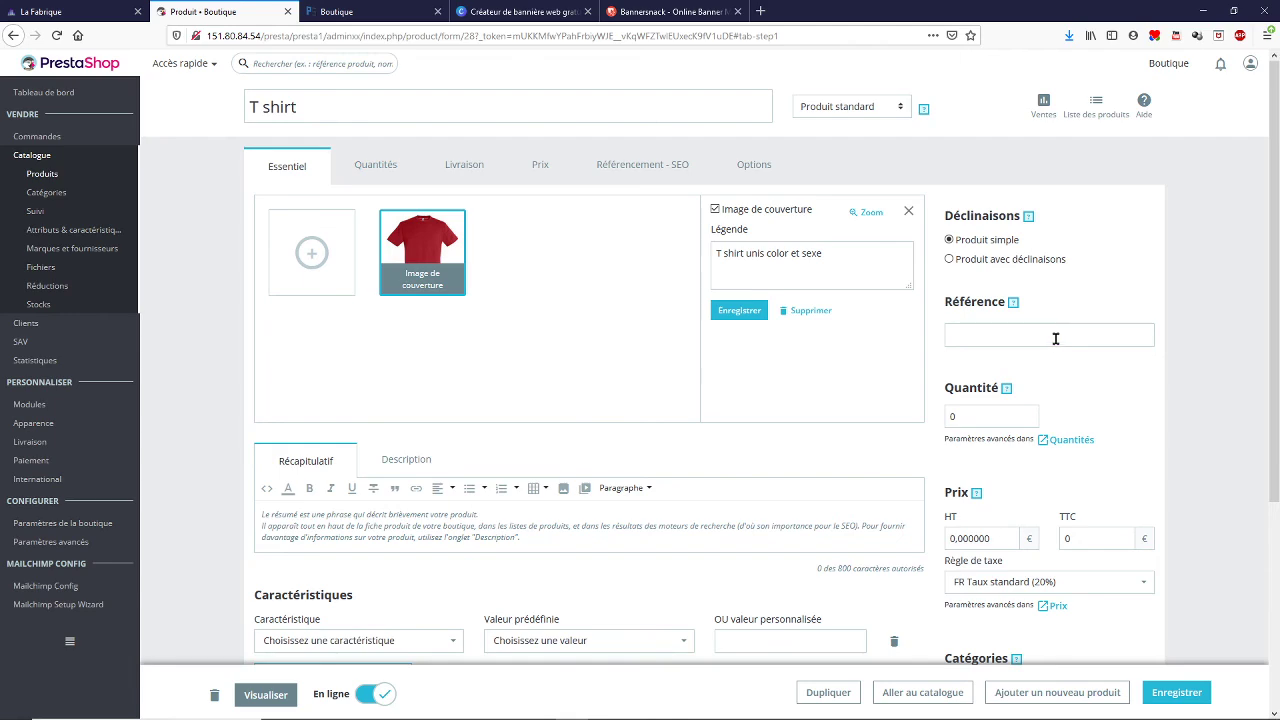
Review the T shirt's quantity, price and category settings, expanding the full category tree and collapsing it again
{"action": "scroll", "coordinate": [1055, 338], "scroll_direction": "down", "scroll_amount": 1}
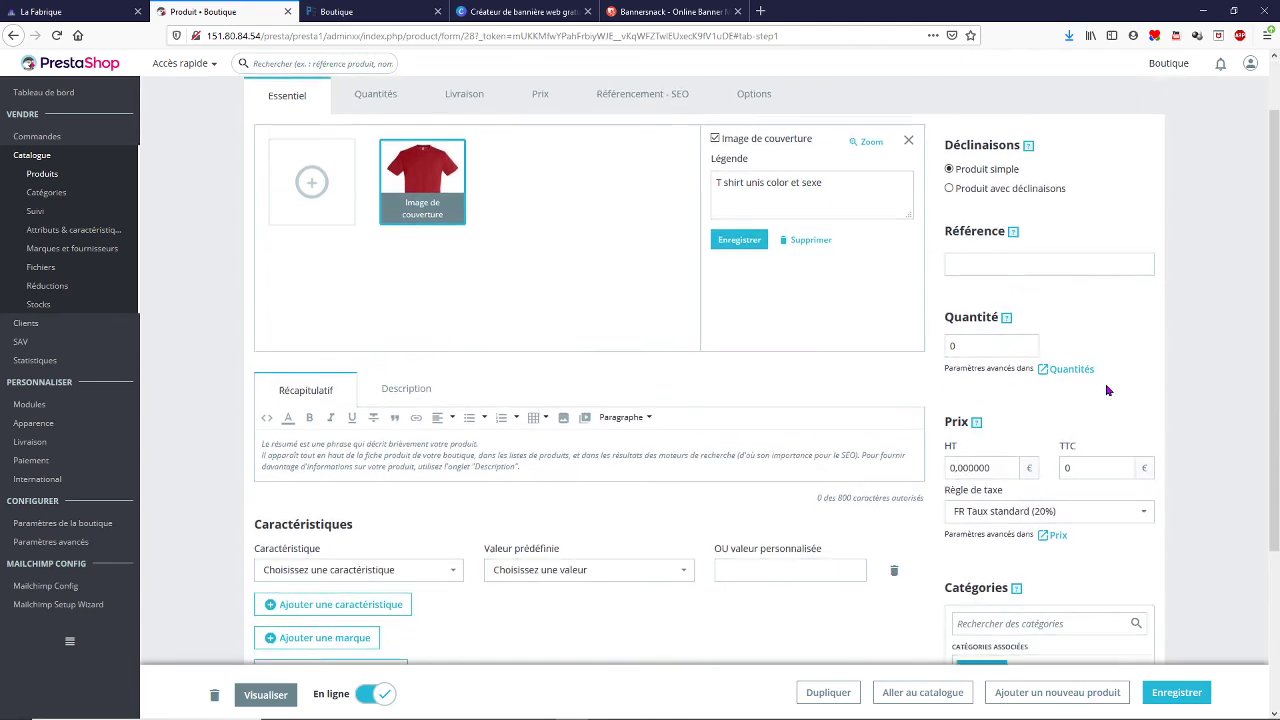
{"action": "scroll", "coordinate": [1107, 390], "scroll_direction": "down", "scroll_amount": 1}
{"action": "scroll", "coordinate": [1107, 390], "scroll_direction": "down", "scroll_amount": 3}
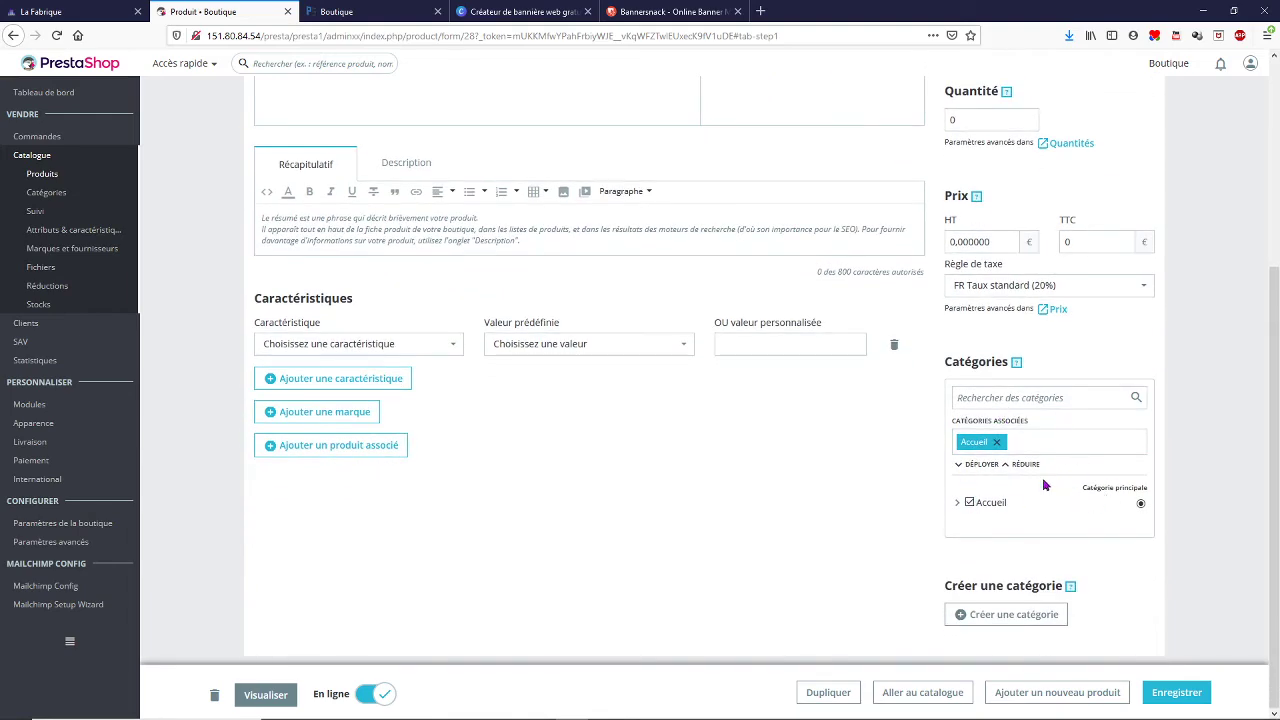
{"action": "left_click", "coordinate": [982, 465]}
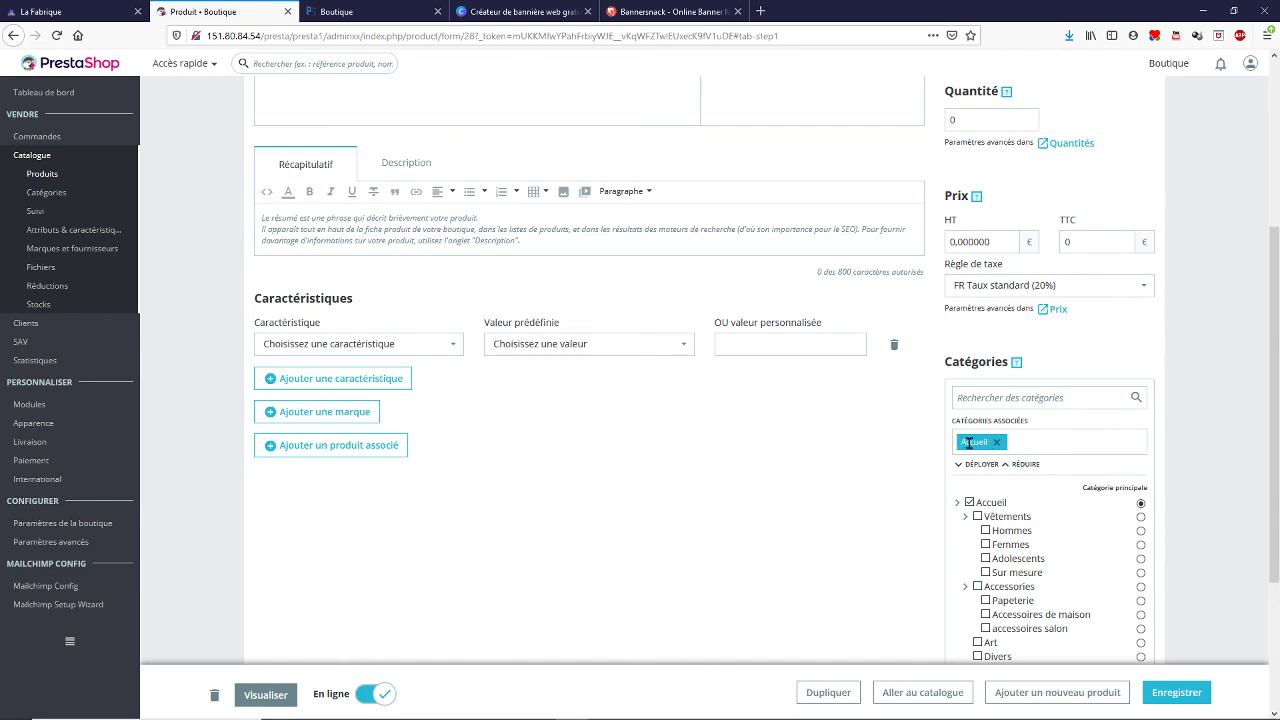
{"action": "left_click", "coordinate": [1026, 466]}
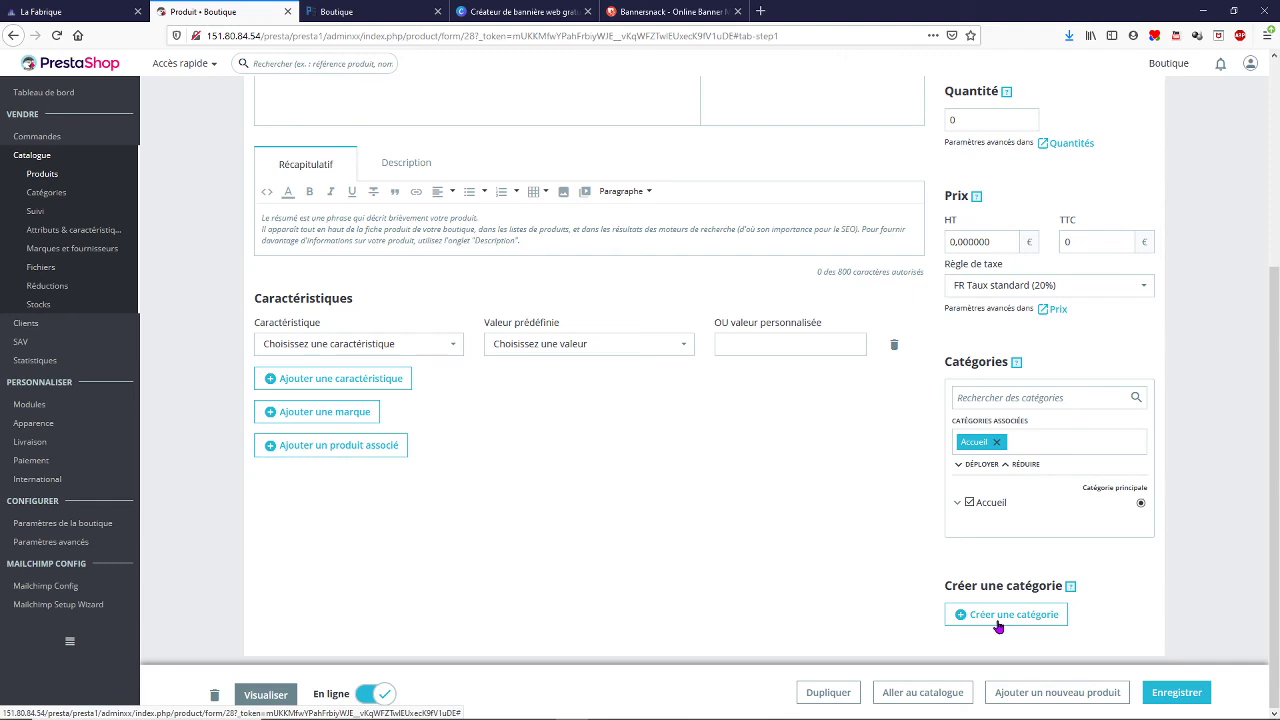
Review the T shirt's Récapitulatif and Description texts and the options for features, brand and associated product
{"action": "scroll", "coordinate": [614, 334], "scroll_direction": "up", "scroll_amount": 2}
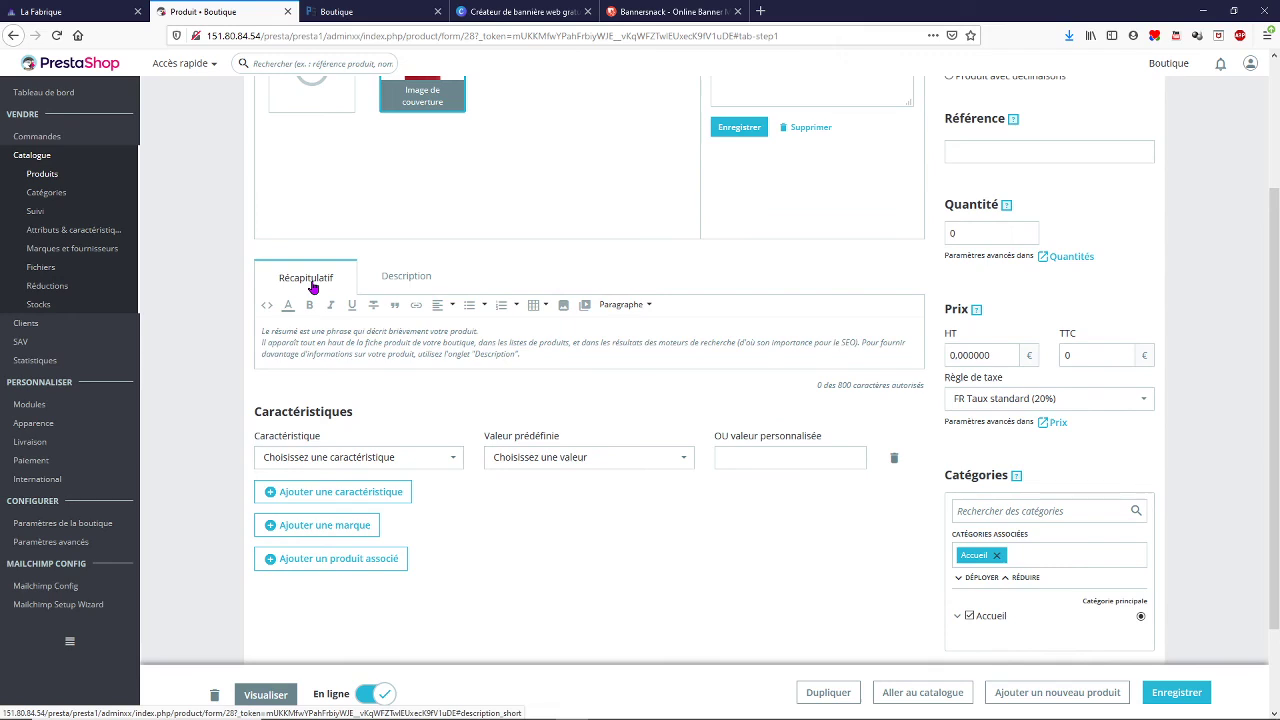
{"action": "left_click", "coordinate": [416, 282]}
{"action": "left_click", "coordinate": [345, 282]}
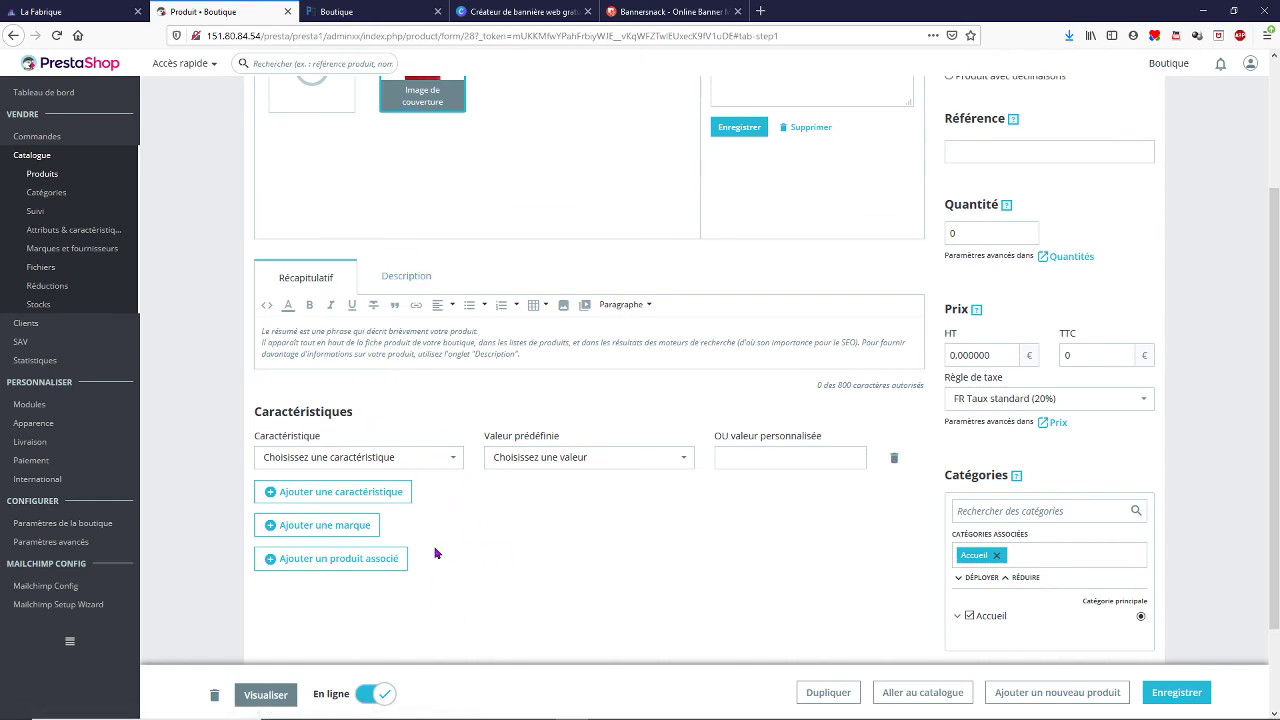
{"action": "scroll", "coordinate": [434, 551], "scroll_direction": "down", "scroll_amount": 1}
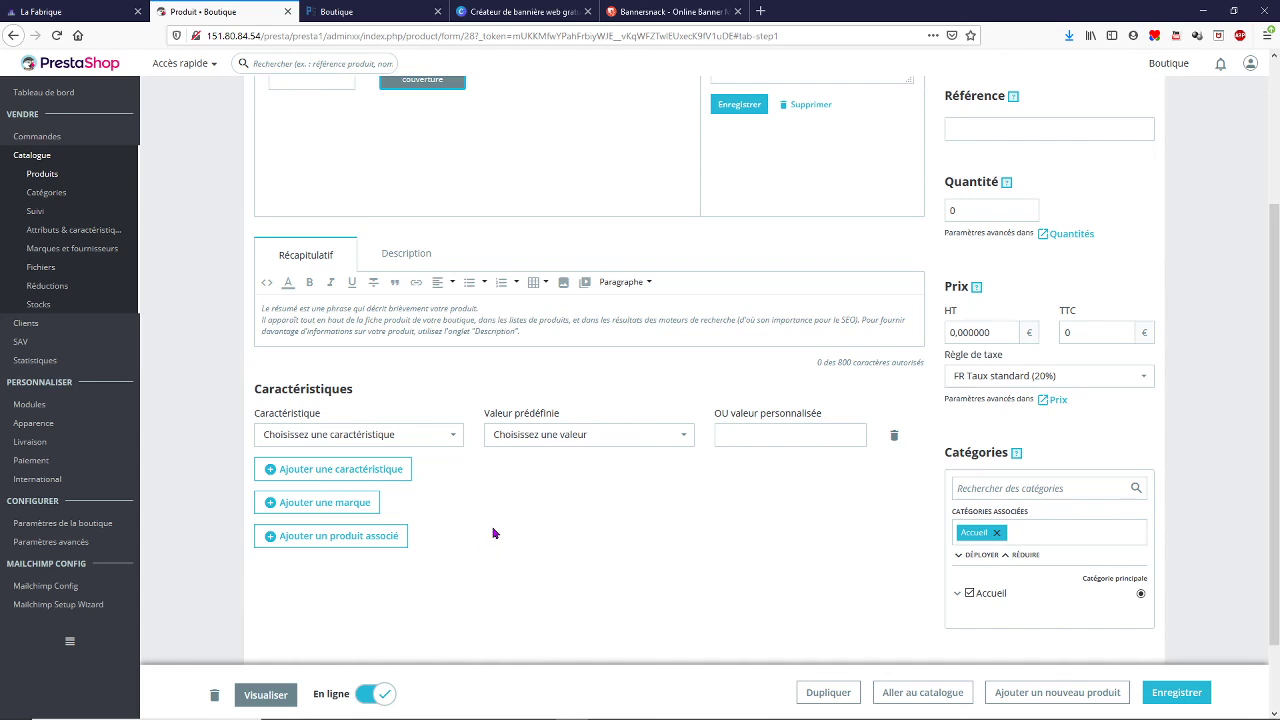
{"action": "scroll", "coordinate": [494, 545], "scroll_direction": "down", "scroll_amount": 1}
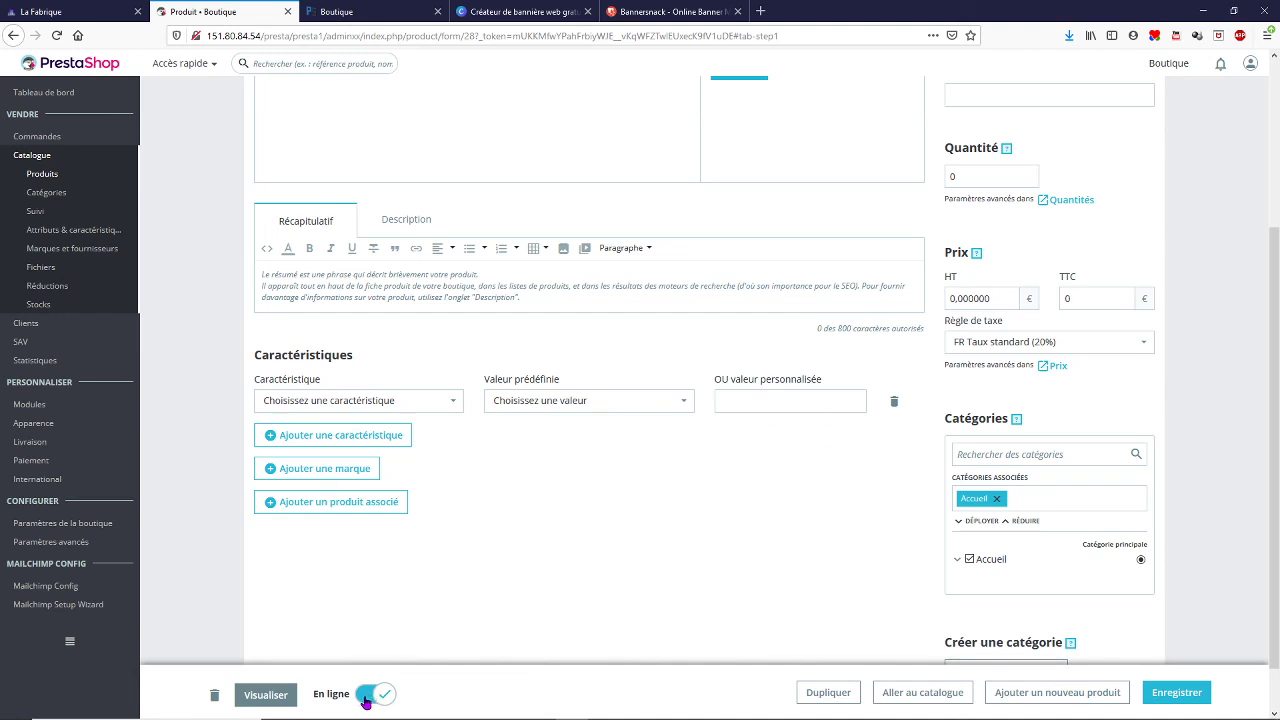
Save the T shirt product while staying on its page
{"action": "left_click", "coordinate": [1187, 702]}
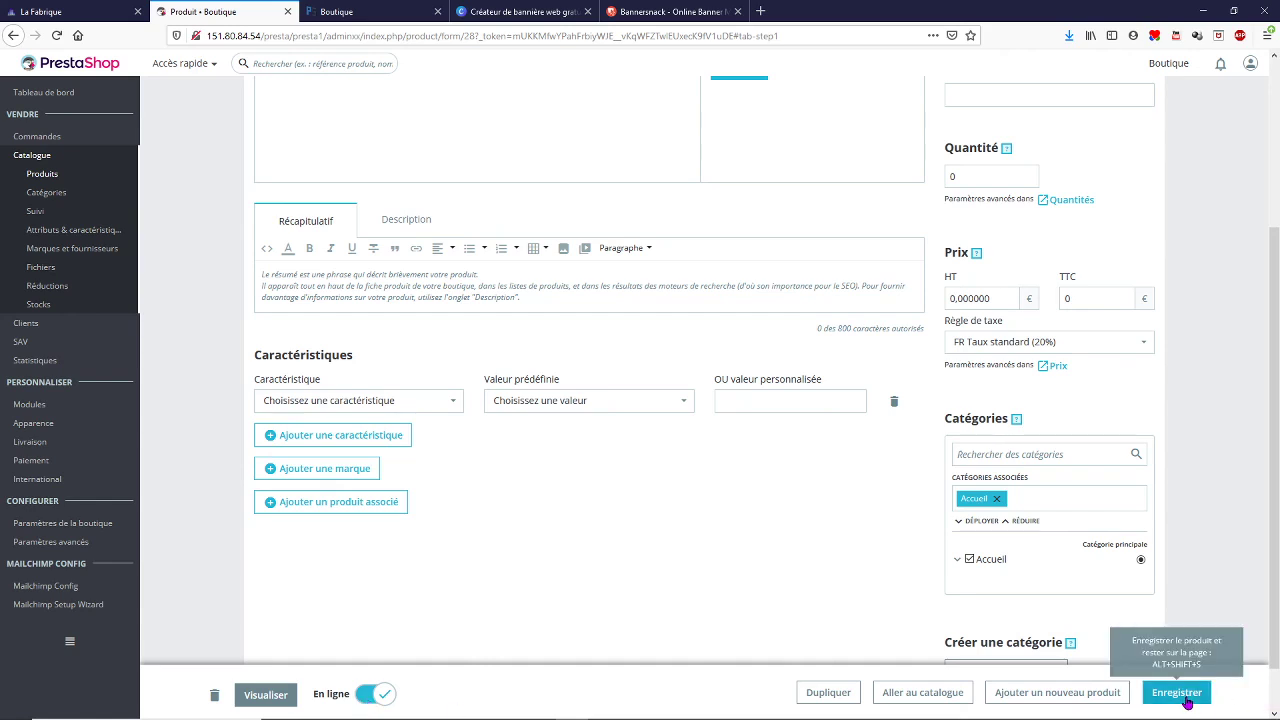
{"action": "scroll", "coordinate": [678, 355], "scroll_direction": "up", "scroll_amount": 2}
{"action": "scroll", "coordinate": [676, 353], "scroll_direction": "up", "scroll_amount": 4}
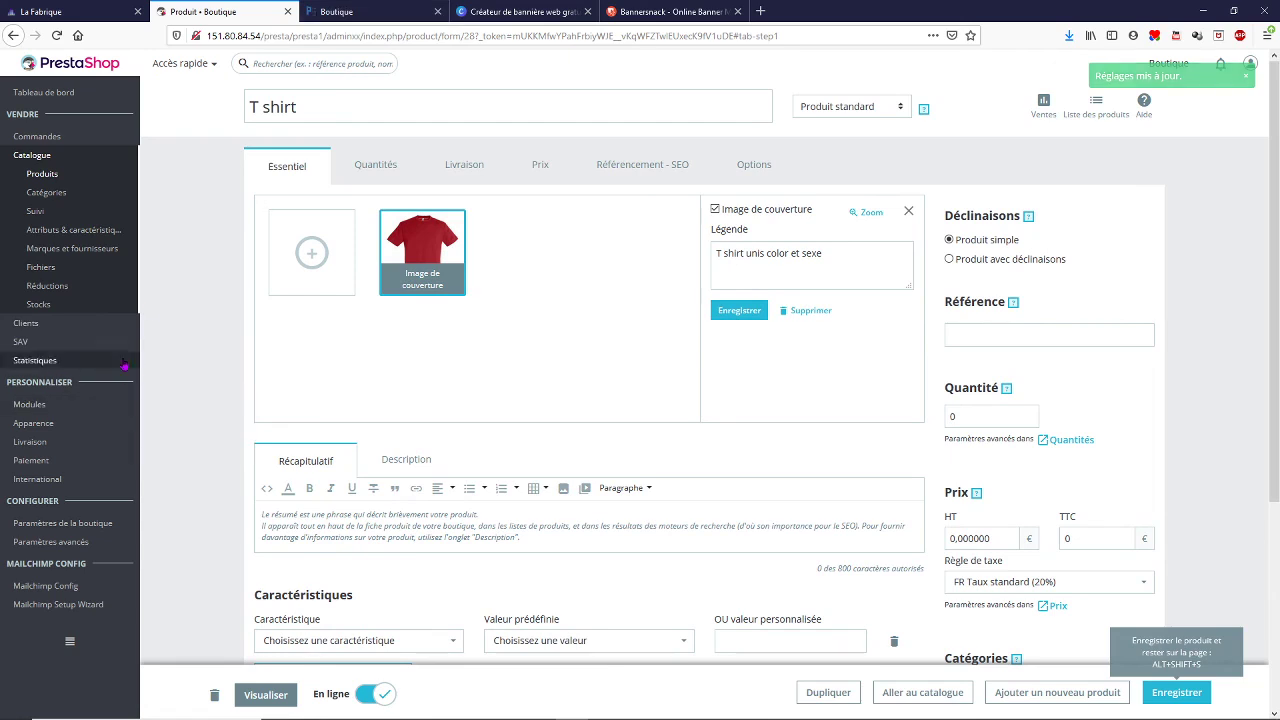
Return to the product list and check the T shirt's status and the additional actions available for it
{"action": "left_click", "coordinate": [42, 174]}
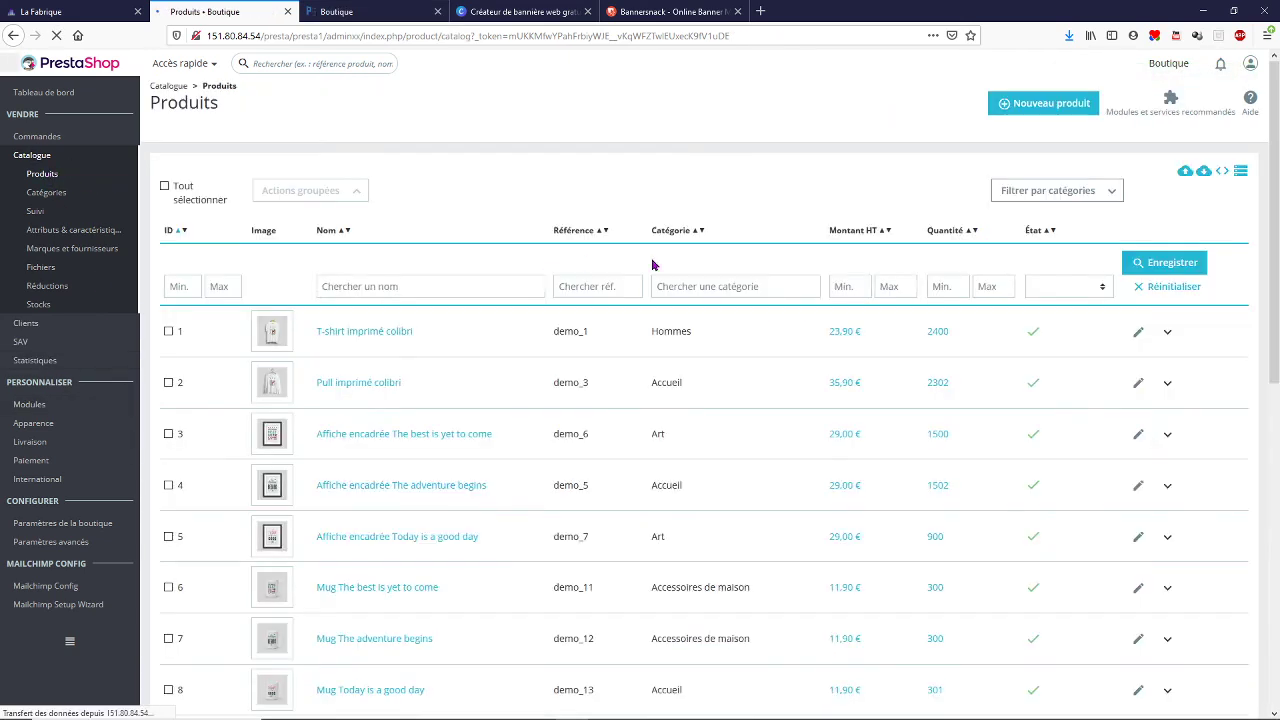
{"action": "scroll", "coordinate": [700, 446], "scroll_direction": "down", "scroll_amount": 5}
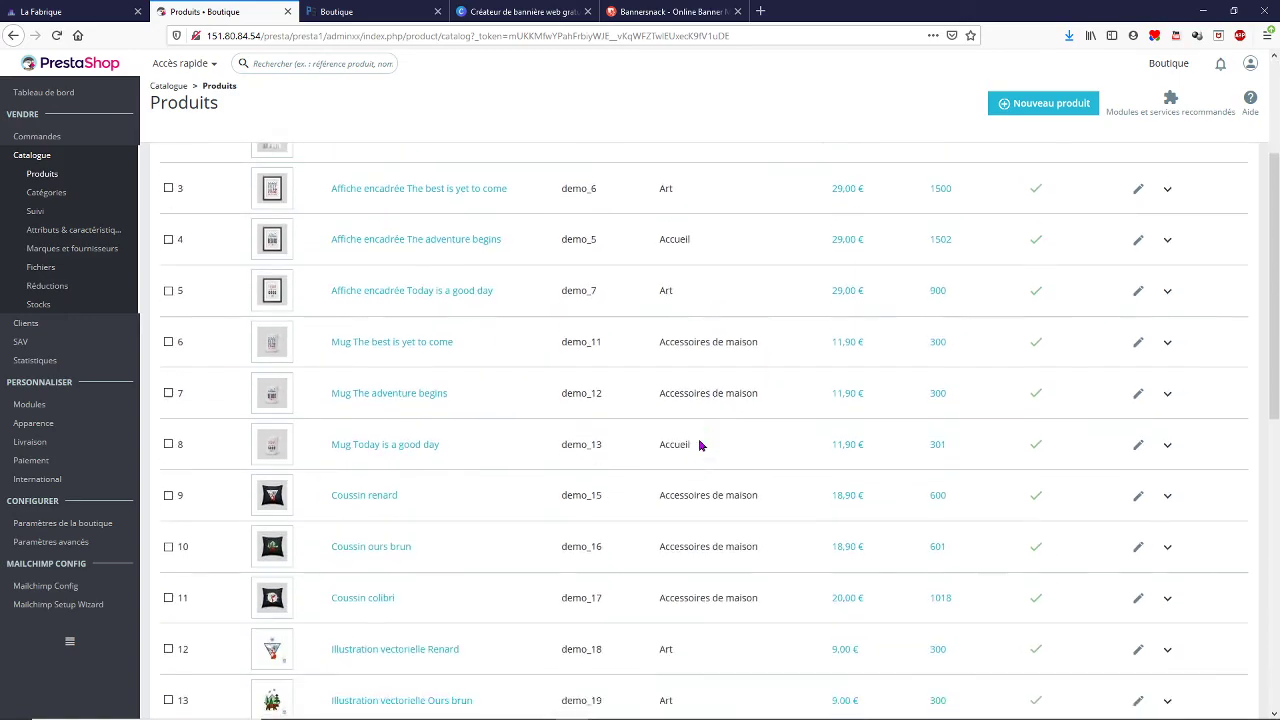
{"action": "scroll", "coordinate": [700, 446], "scroll_direction": "down", "scroll_amount": 6}
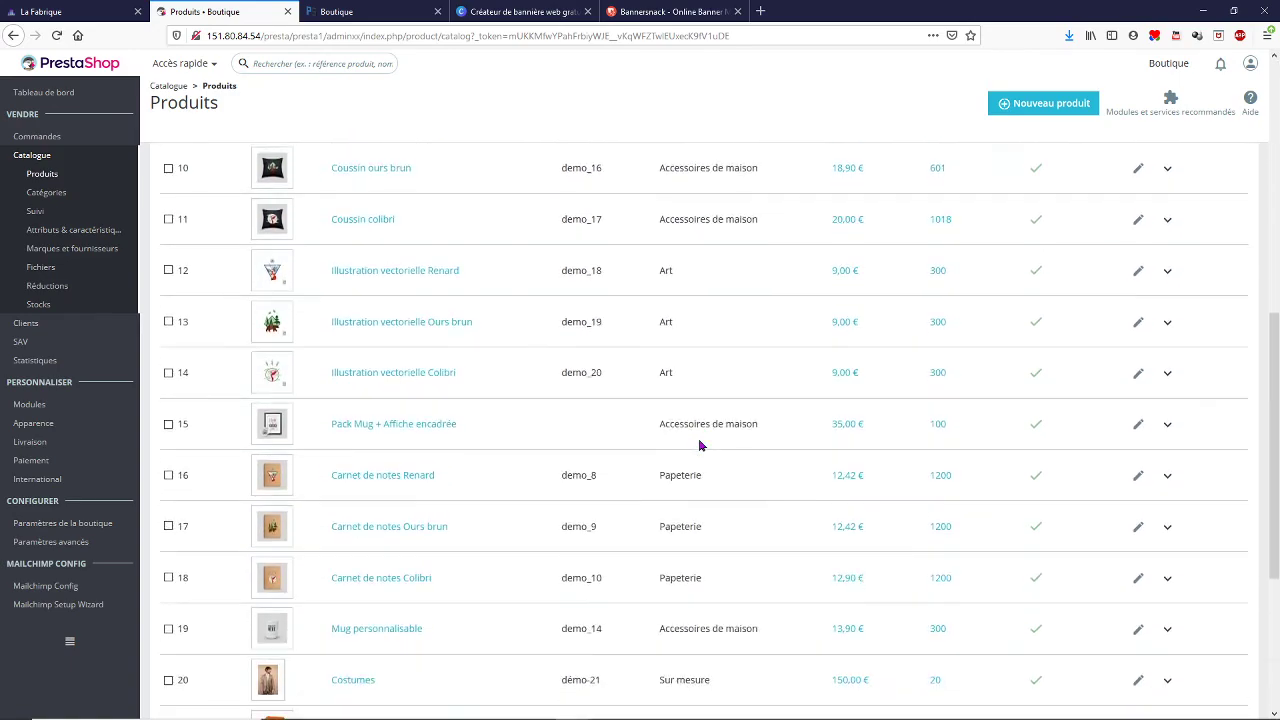
{"action": "scroll", "coordinate": [700, 446], "scroll_direction": "down", "scroll_amount": 3}
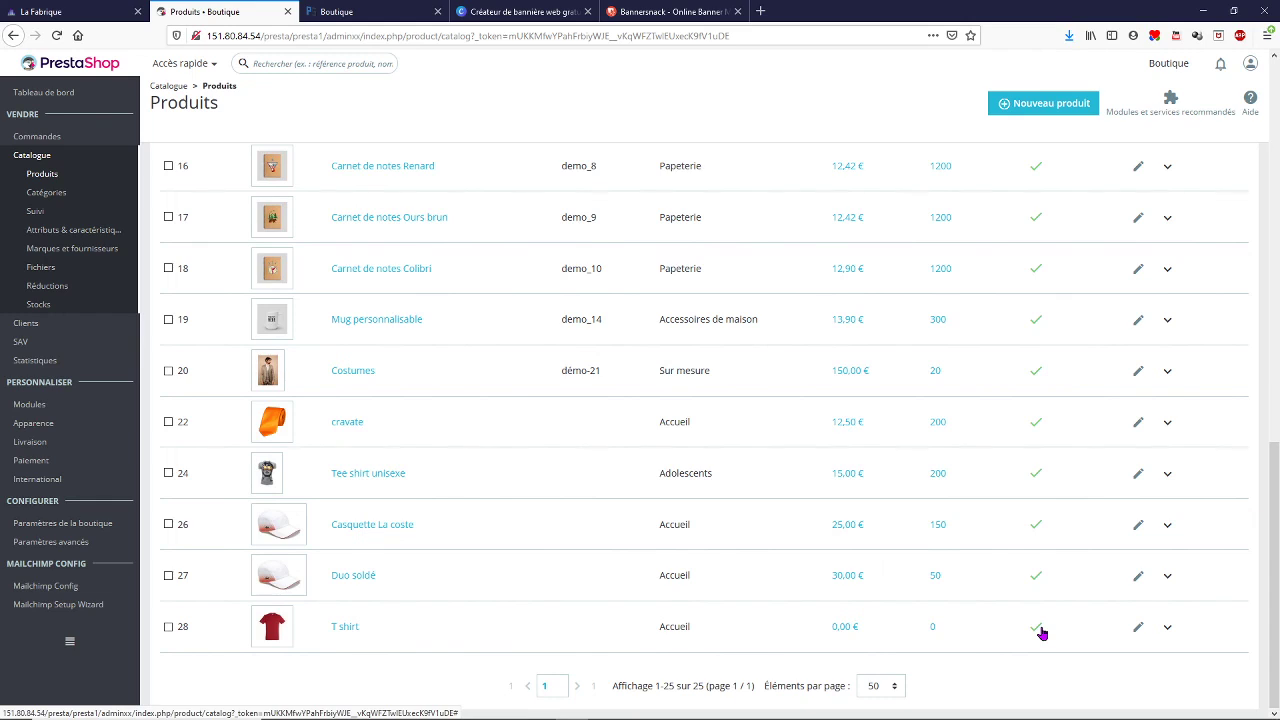
{"action": "left_click", "coordinate": [1167, 628]}
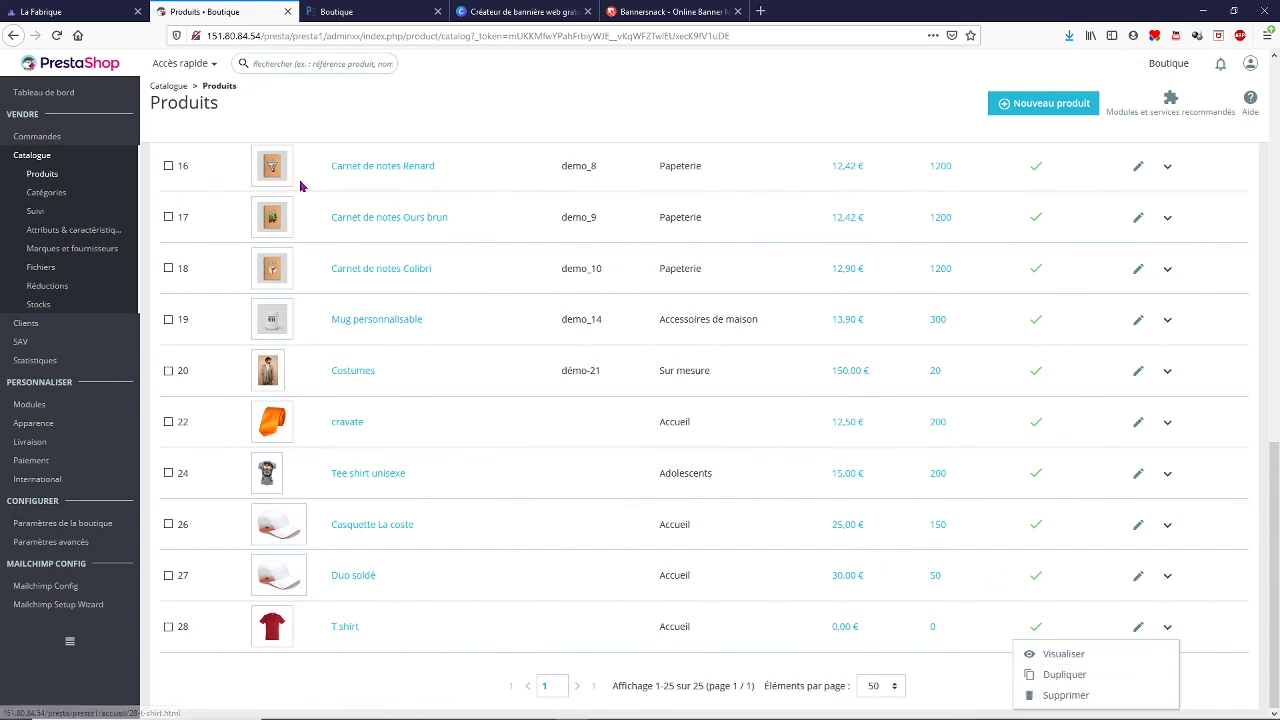
{"action": "scroll", "coordinate": [440, 266], "scroll_direction": "up", "scroll_amount": 3}
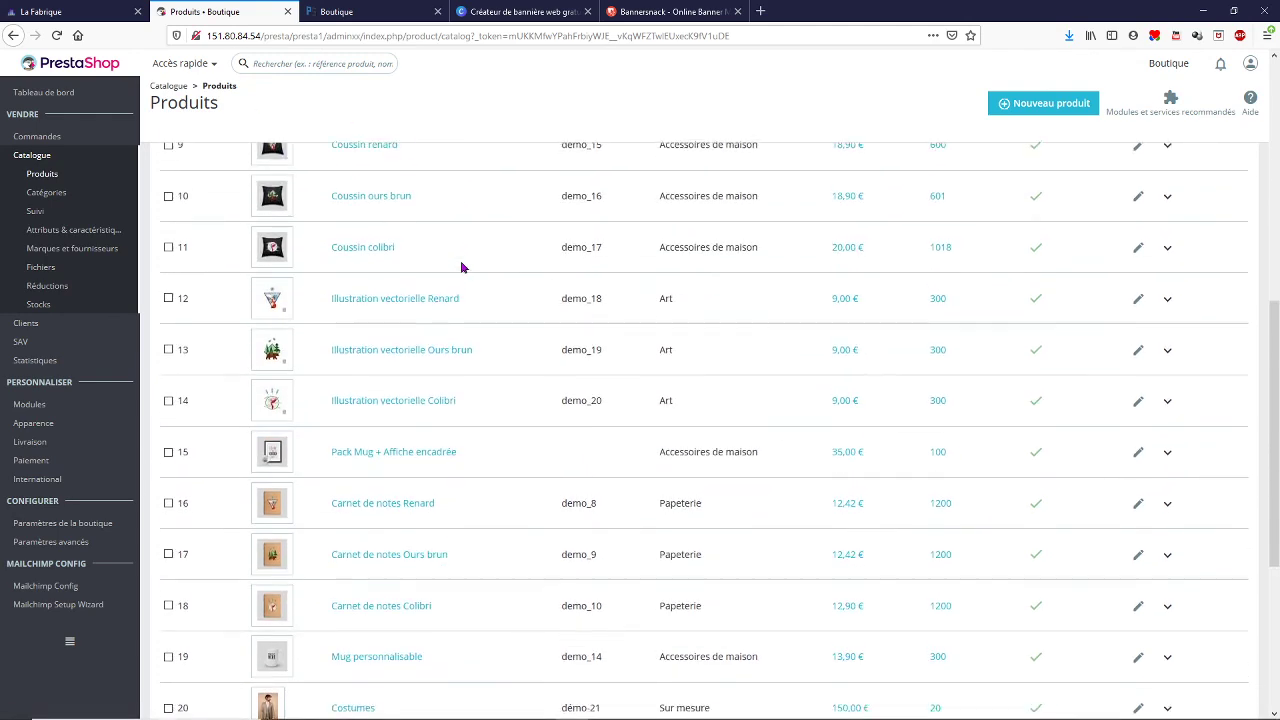
{"action": "scroll", "coordinate": [462, 267], "scroll_direction": "up", "scroll_amount": 4}
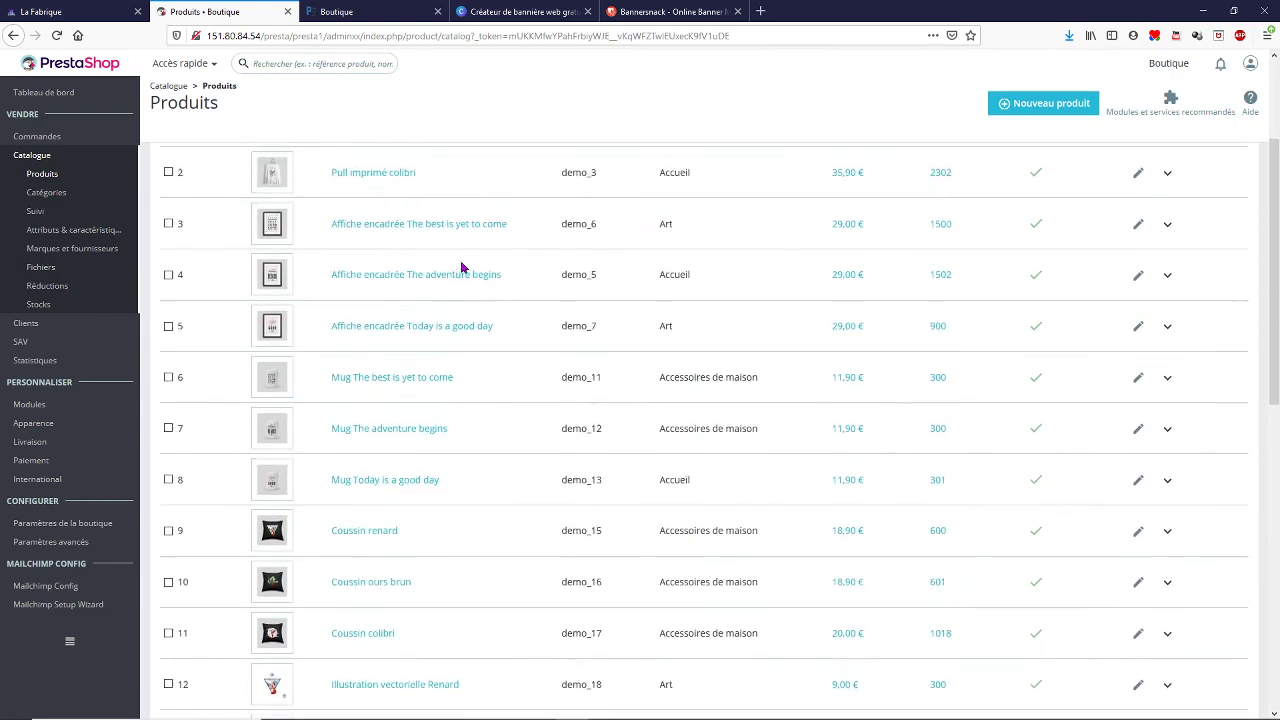
{"action": "scroll", "coordinate": [462, 267], "scroll_direction": "up", "scroll_amount": 2}
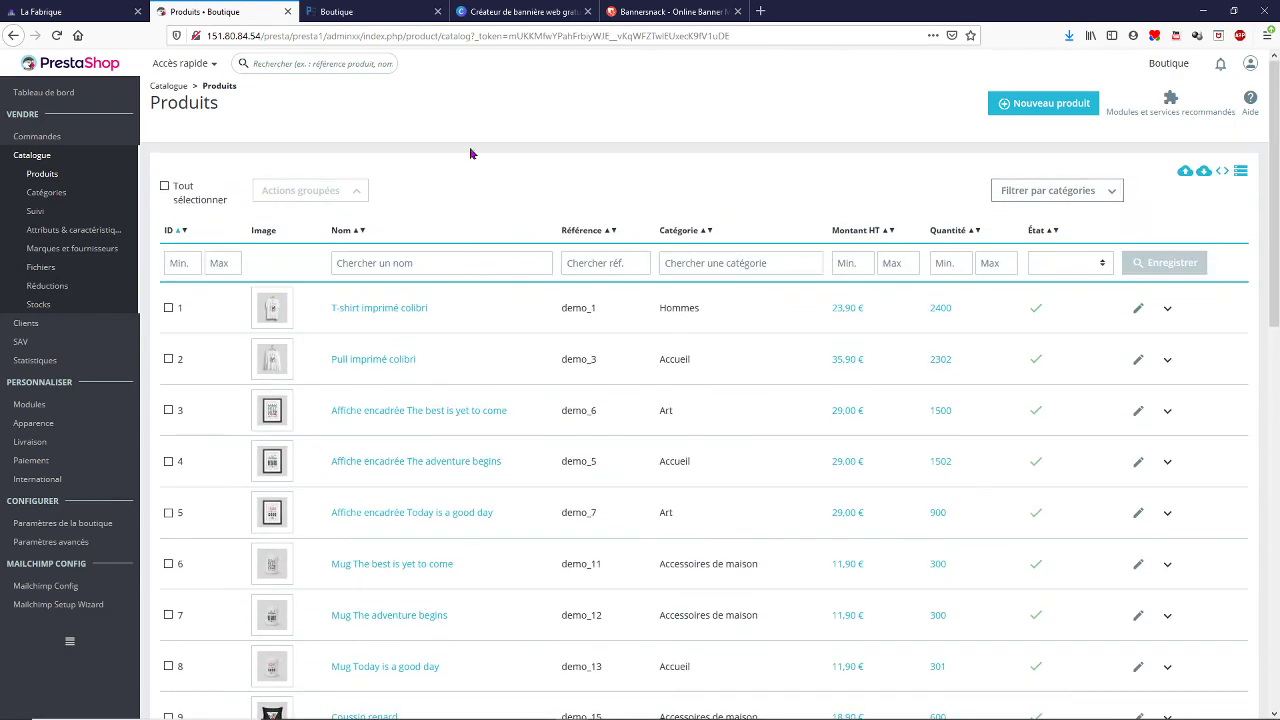
Reload the storefront home page, check the Nouveaux produits block for the T shirt, and return to the back-office product list
{"action": "left_click", "coordinate": [372, 14]}
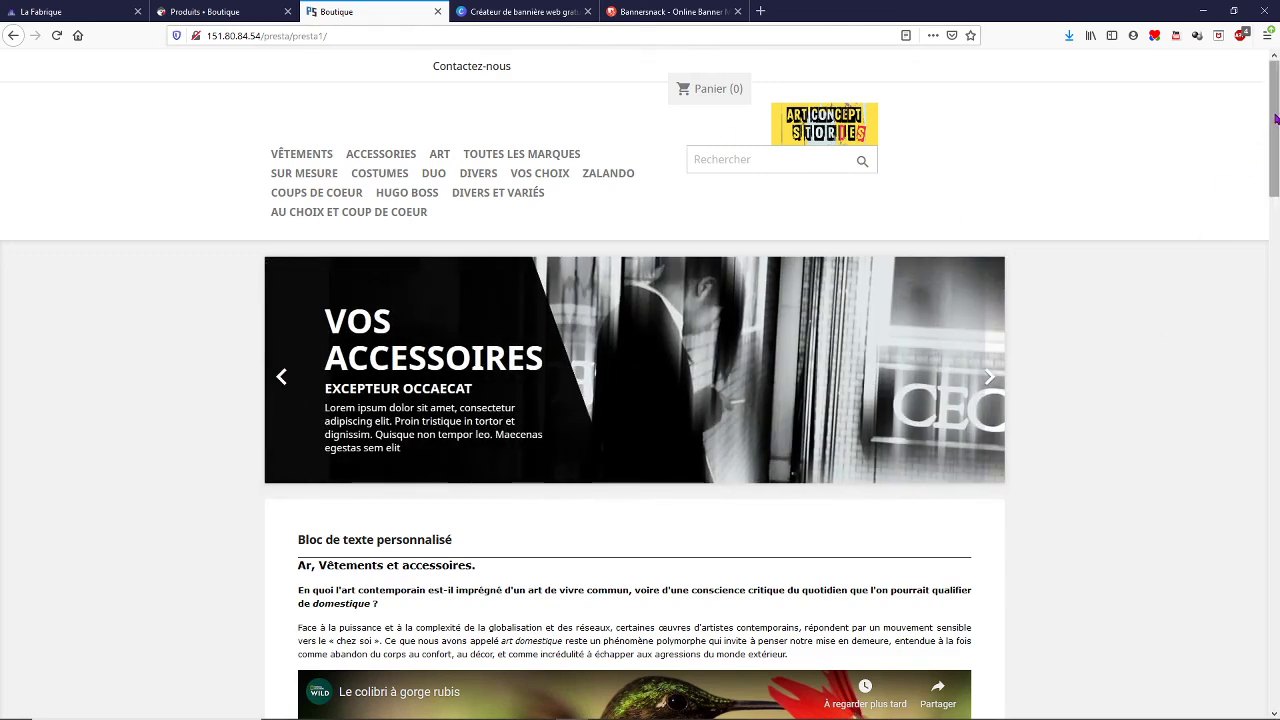
{"action": "left_click", "coordinate": [57, 35]}
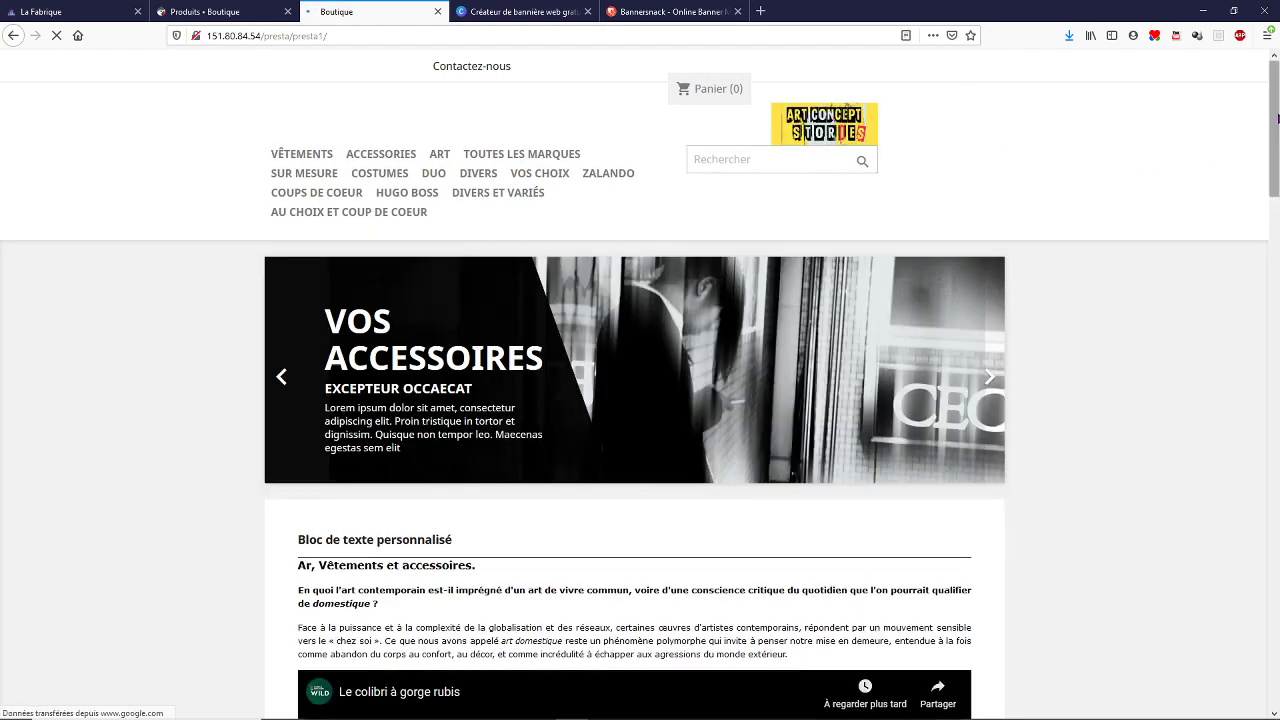
{"action": "left_click_drag", "start_coordinate": [1272, 128], "coordinate": [1274, 452]}
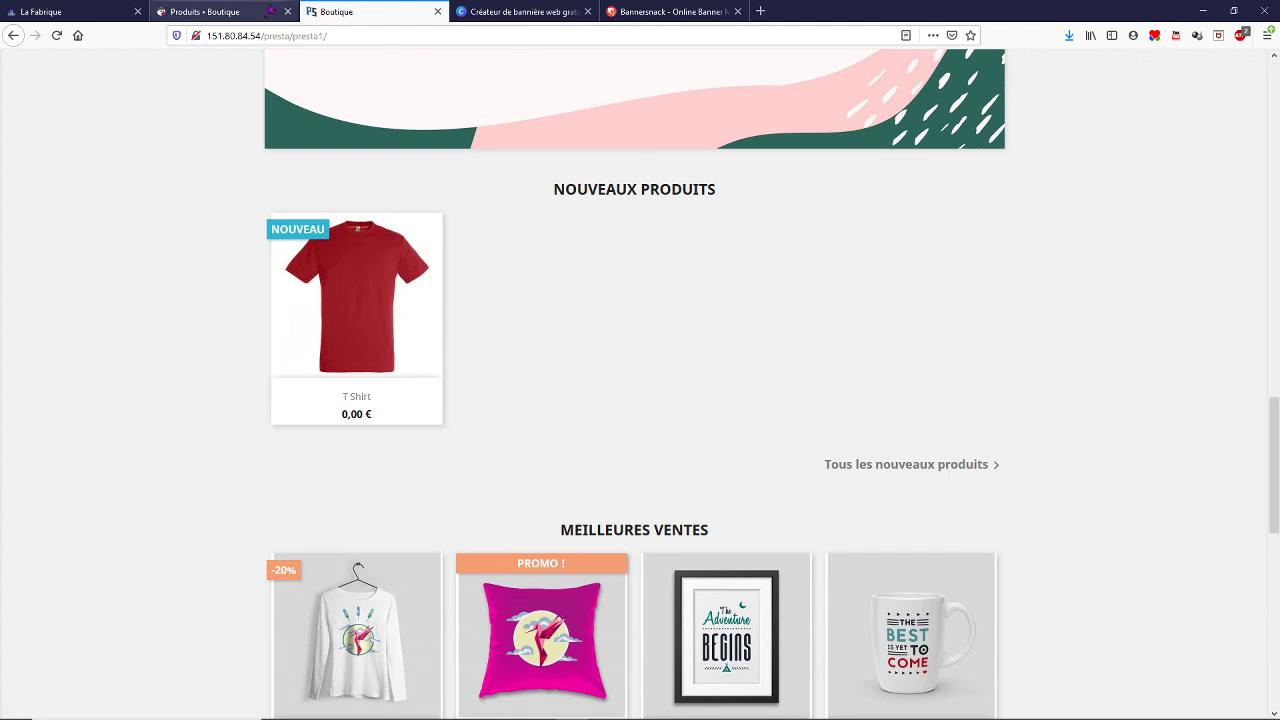
{"action": "left_click", "coordinate": [235, 12]}
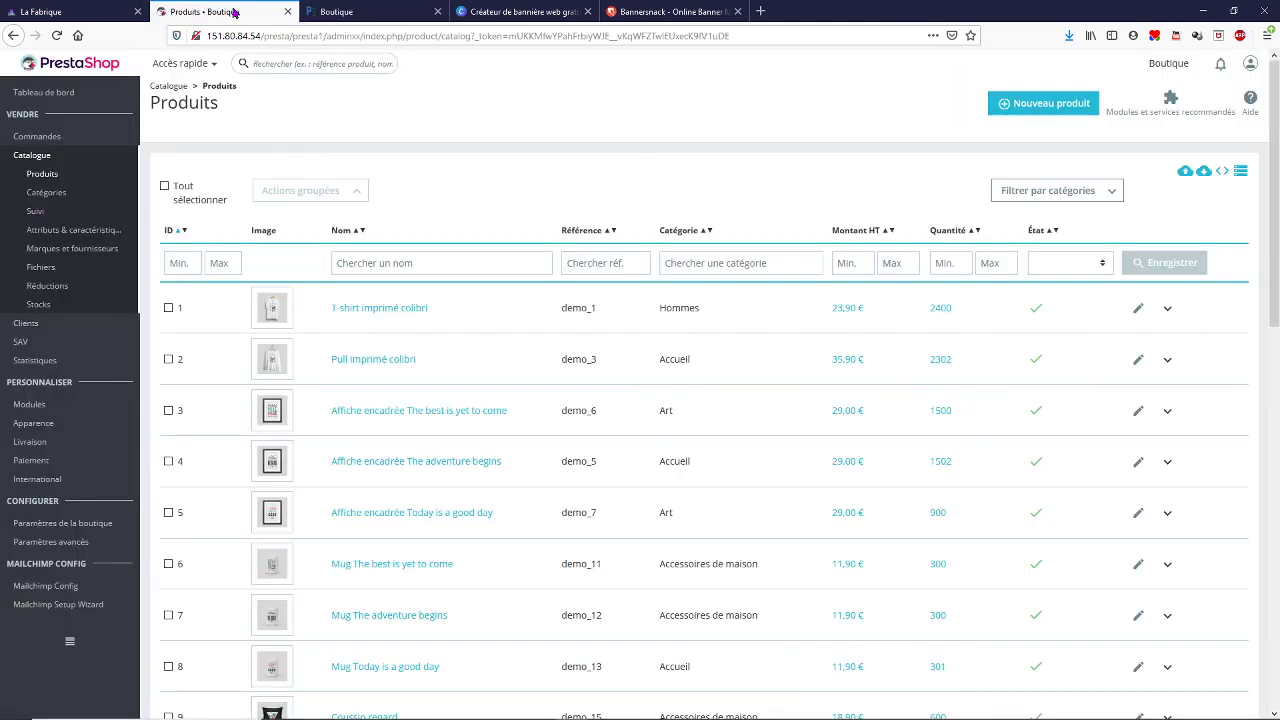